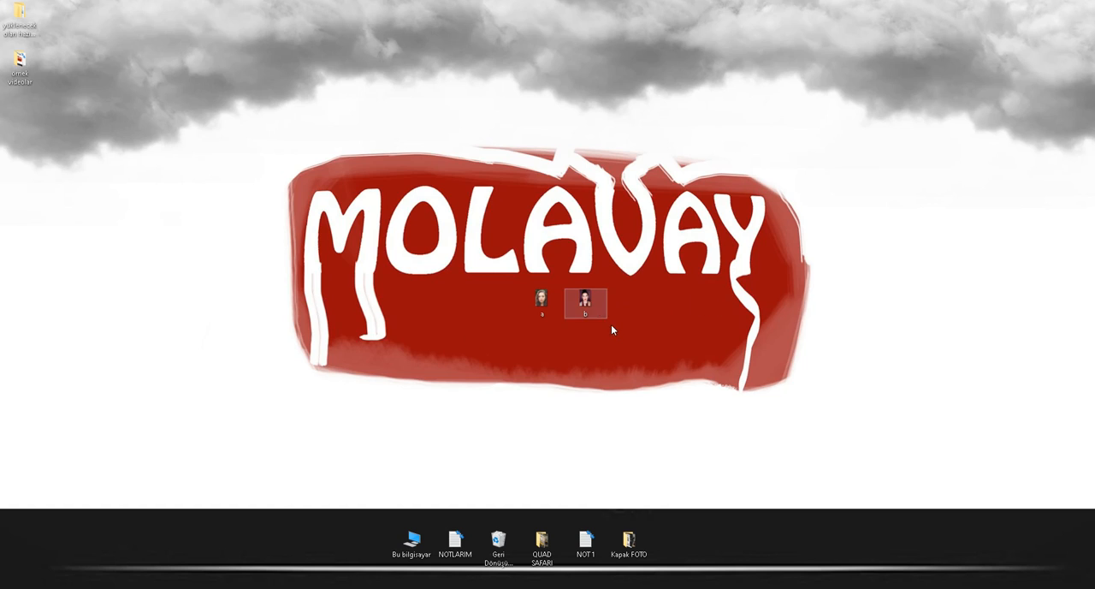
# - View the portraits a.jpeg and b.jpeg full size in the photo viewer and compare the position of the two faces
pyautogui.click(545, 302)
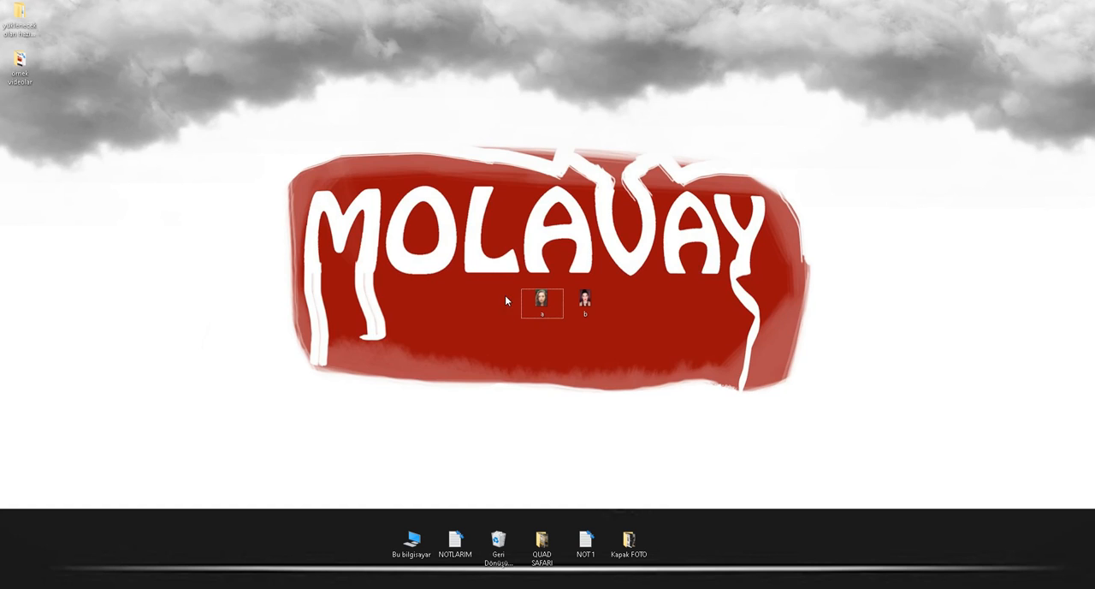
pyautogui.doubleClick(542, 302)
pyautogui.click(604, 429)
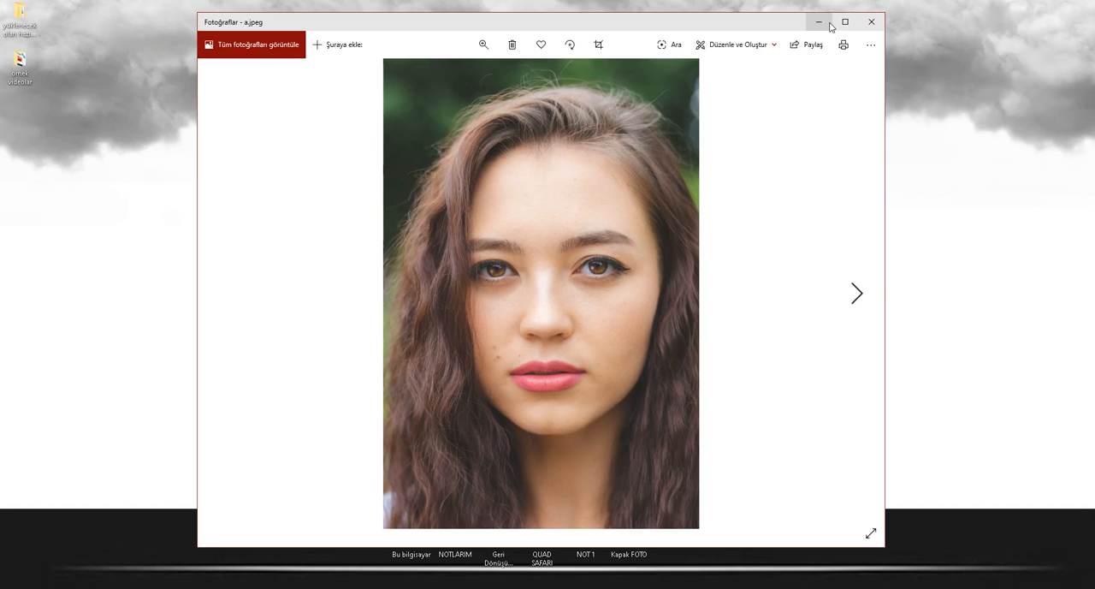
pyautogui.click(843, 22)
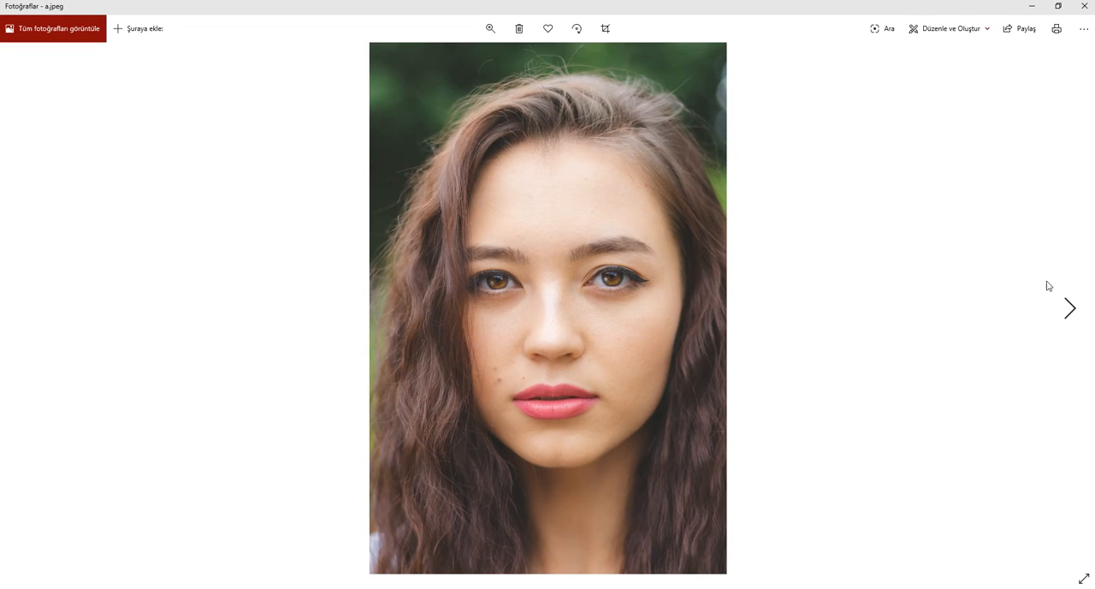
pyautogui.click(1069, 308)
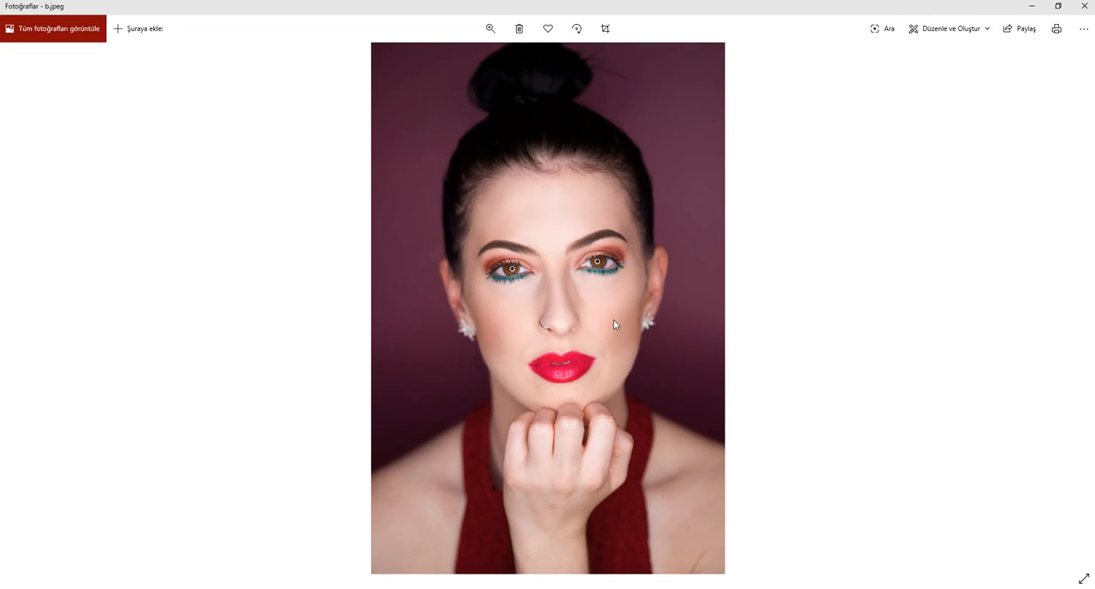
pyautogui.click(24, 311)
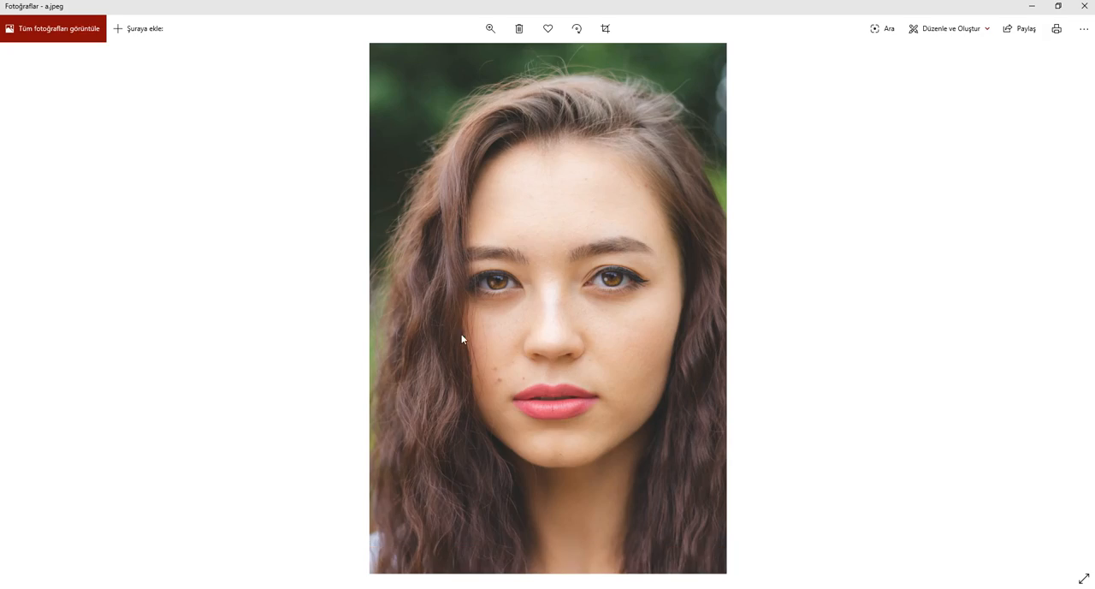
pyautogui.click(1076, 315)
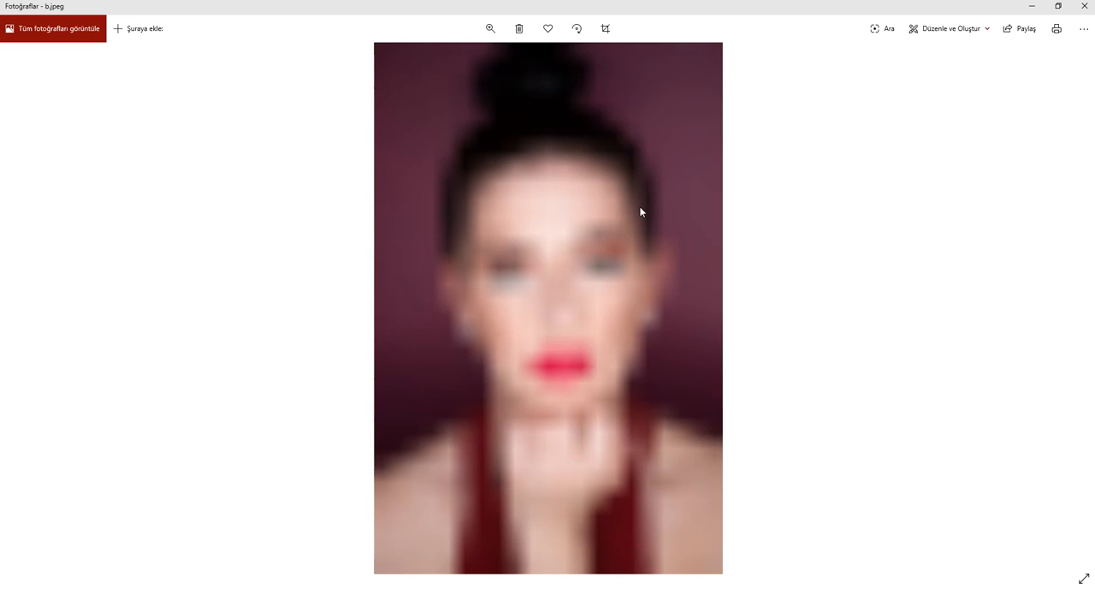
pyautogui.moveTo(8, 294)
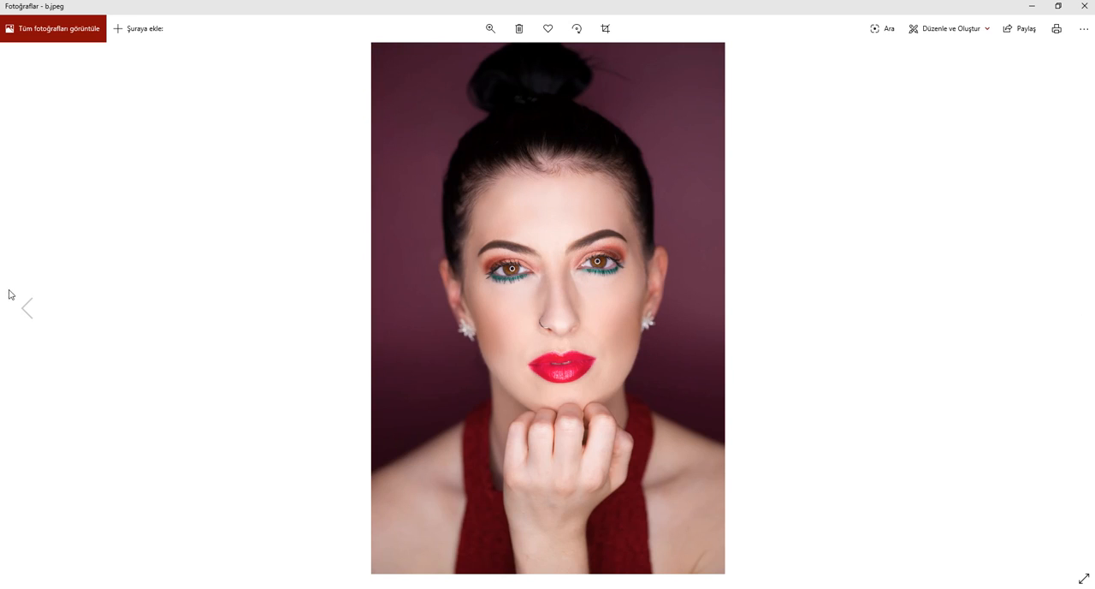
pyautogui.click(26, 312)
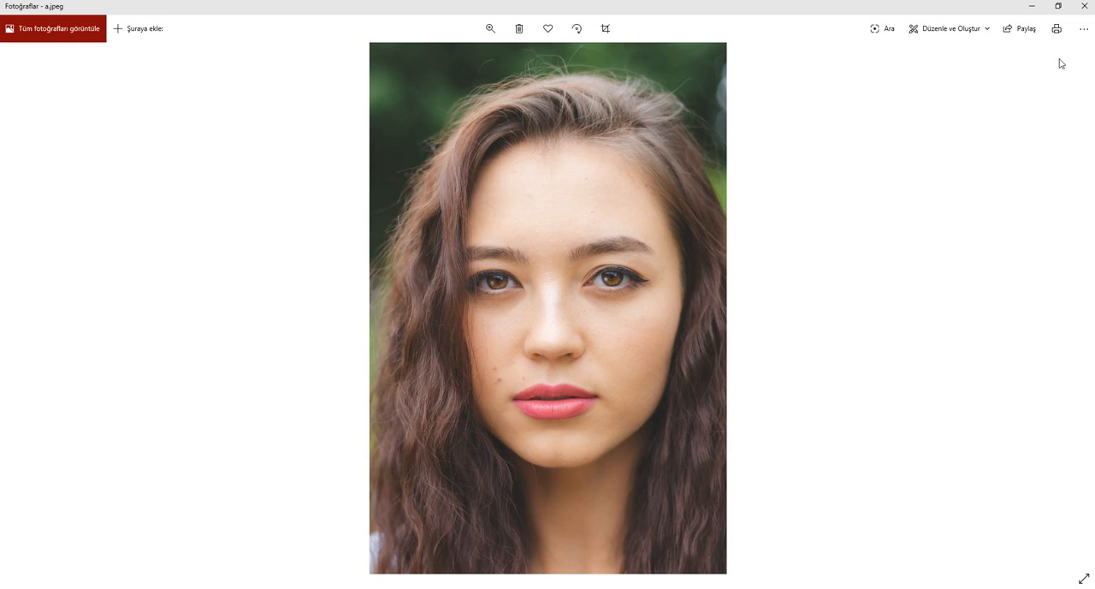
pyautogui.click(1082, 7)
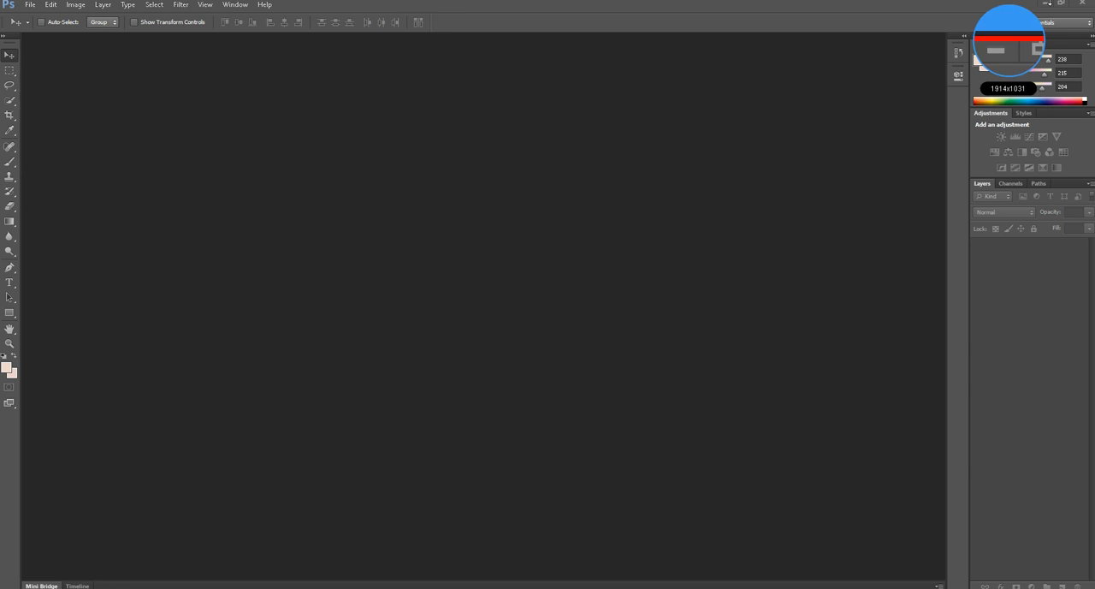
# - Open a.jpeg and b.jpeg from the desktop in Photoshop as two separate documents
pyautogui.click(1048, 6)
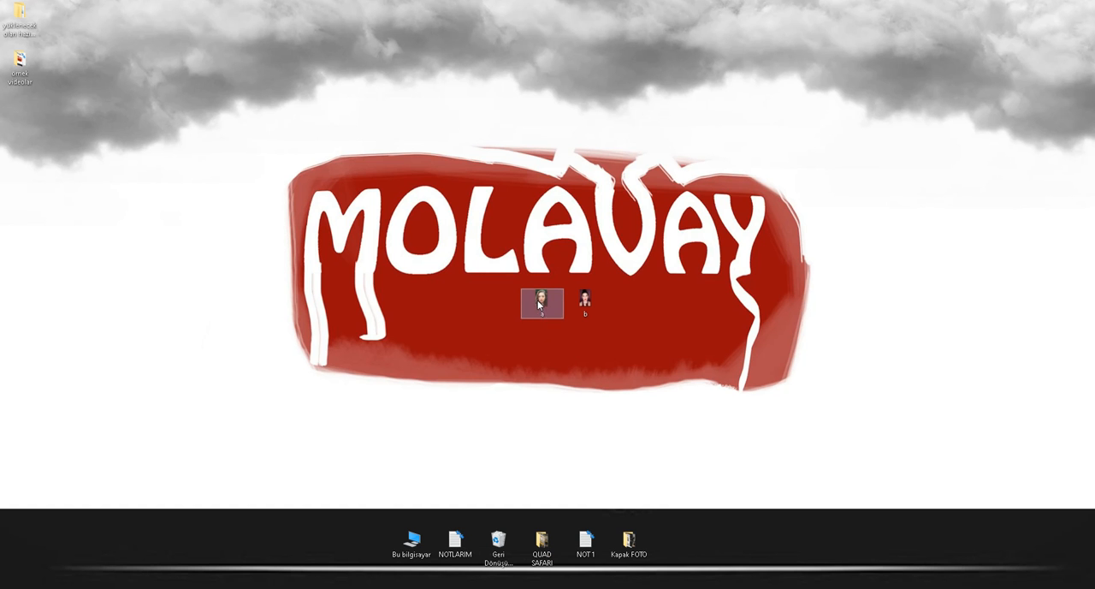
pyautogui.moveTo(537, 300); pyautogui.dragTo(403, 281)
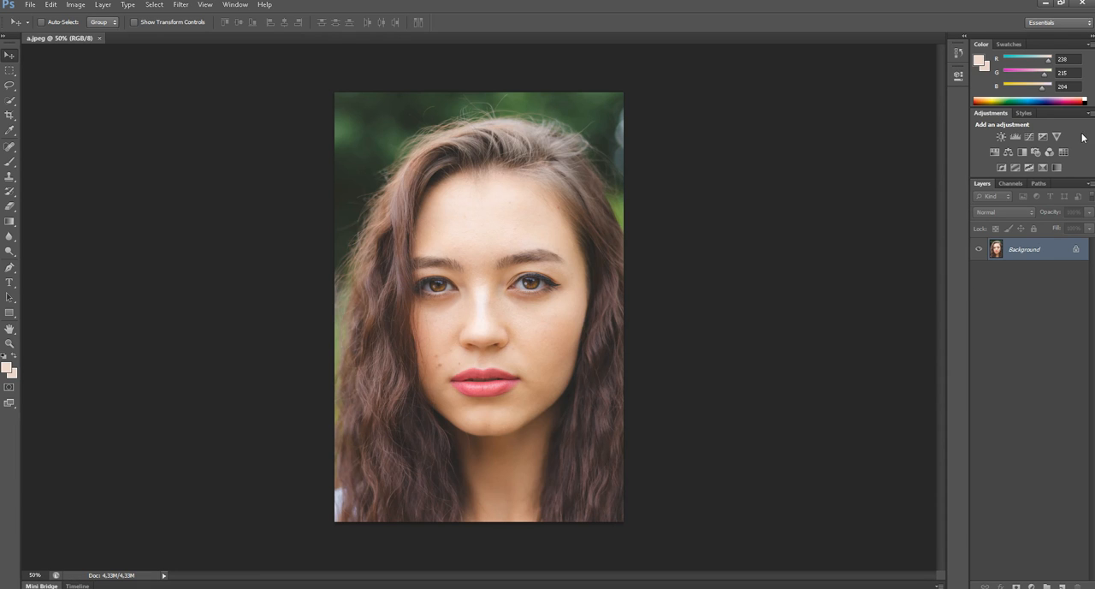
pyautogui.click(1046, 5)
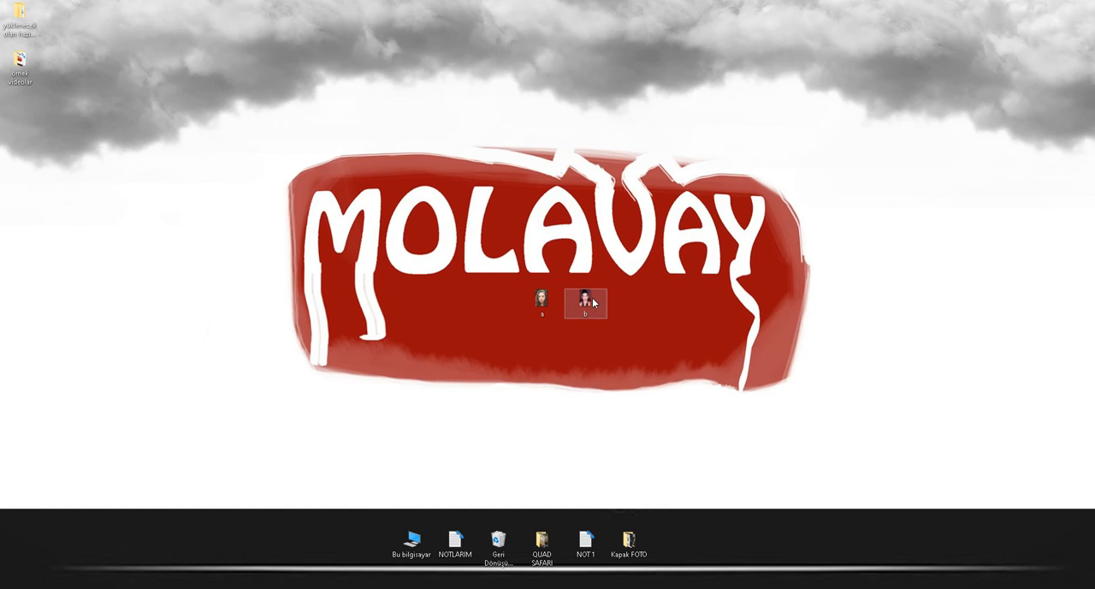
pyautogui.moveTo(587, 299); pyautogui.dragTo(146, 36)
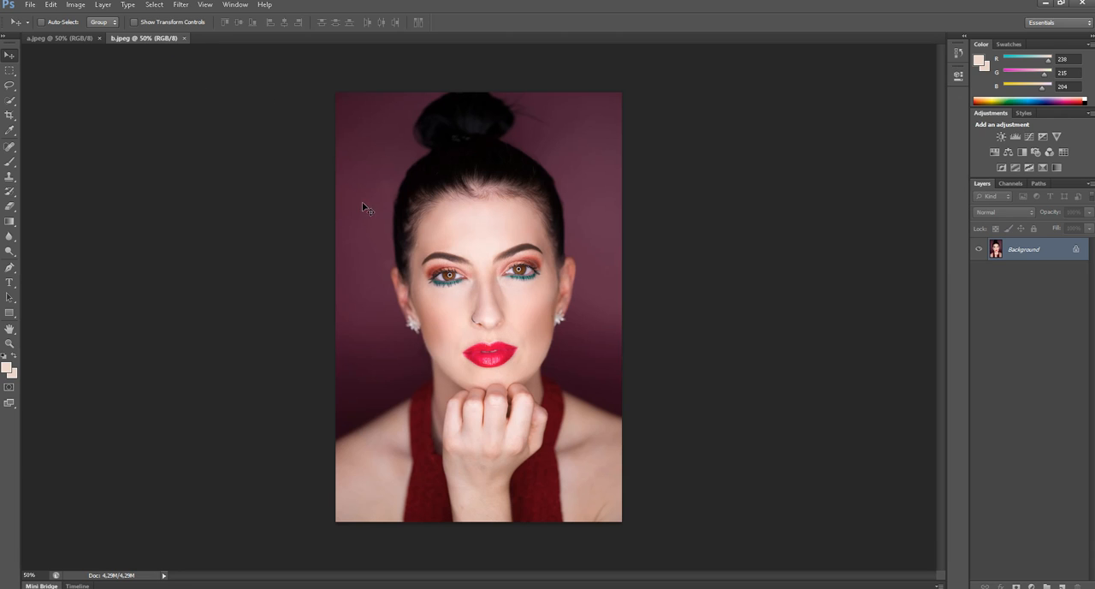
# - Select the eyebrows, eyes, nose and lips of the face in b.jpeg with one freehand Lasso outline
pyautogui.scroll(7, 585, 242)
pyautogui.scroll(-1, 537, 274)
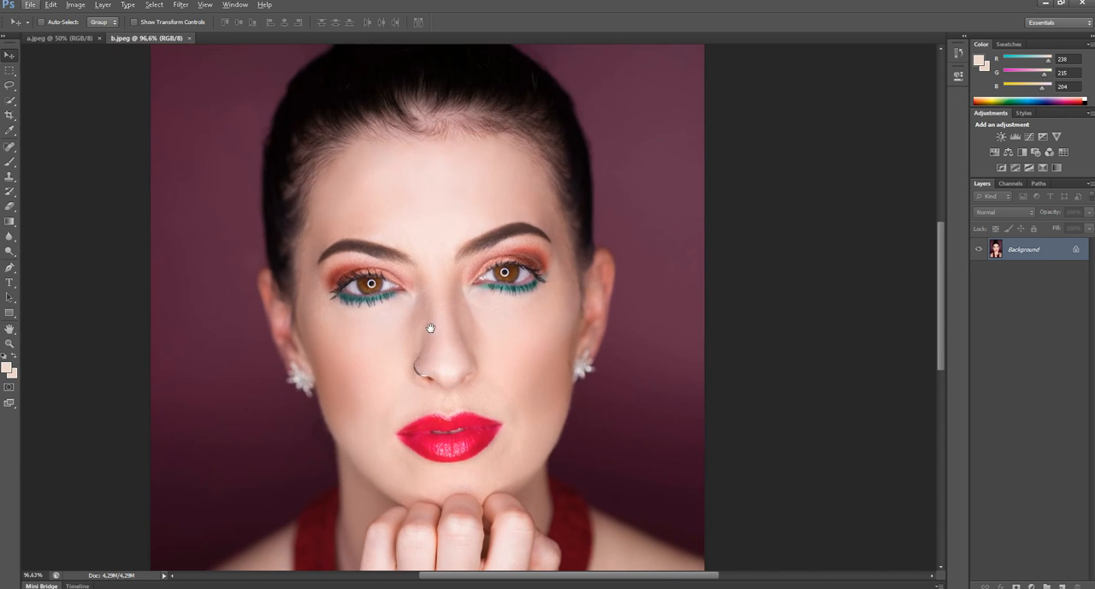
pyautogui.moveTo(431, 327); pyautogui.dragTo(486, 297)
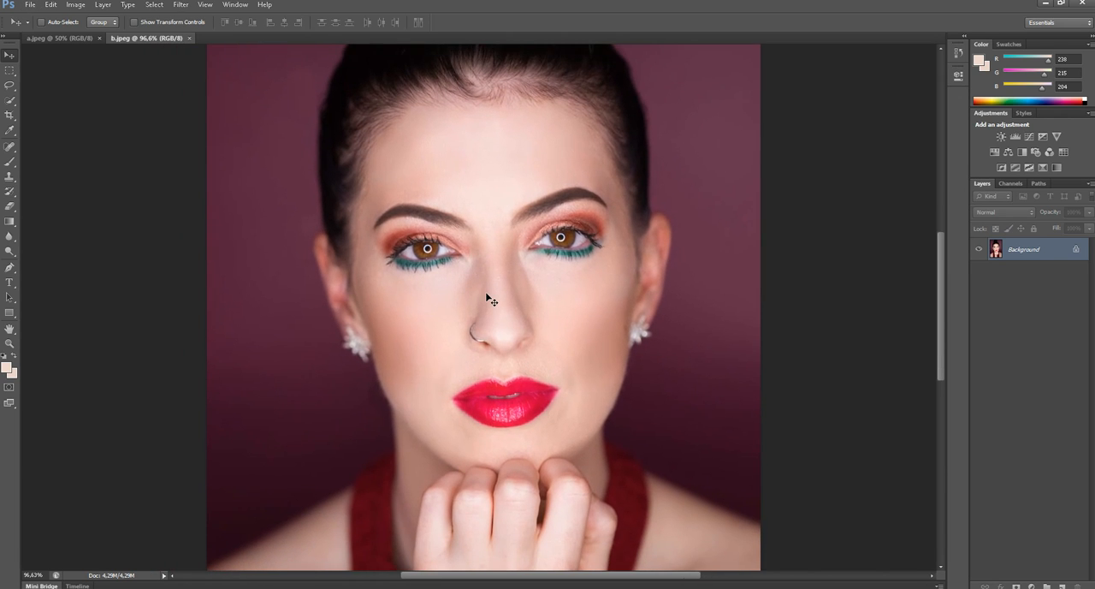
pyautogui.press('l')
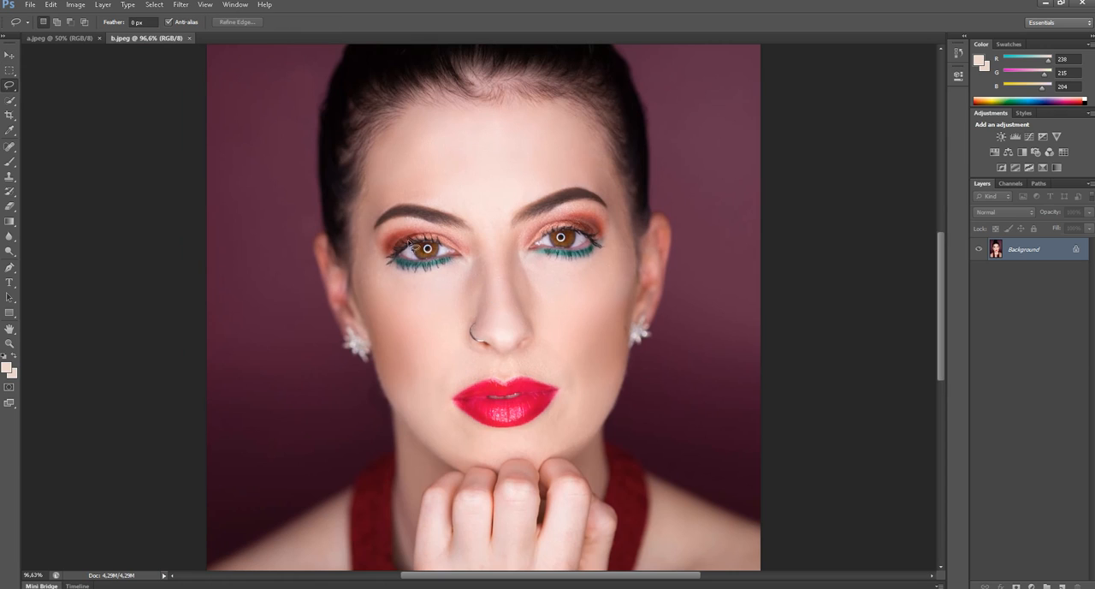
pyautogui.click(11, 87)
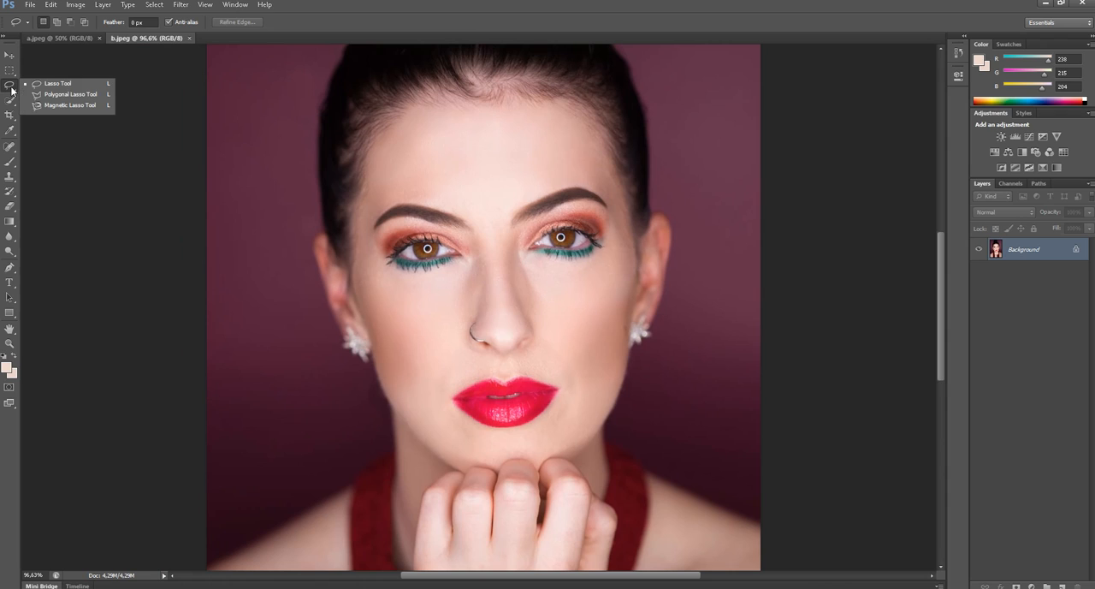
pyautogui.click(61, 84)
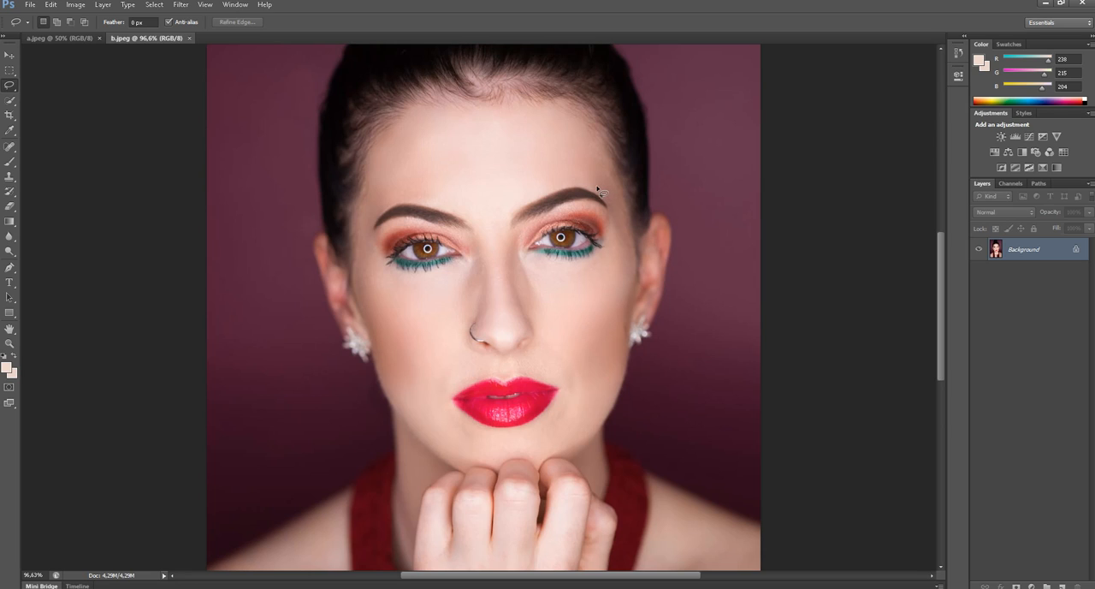
pyautogui.moveTo(598, 188)
pyautogui.mouseDown()
pyautogui.moveTo(381, 205)
pyautogui.moveTo(372, 231)
pyautogui.moveTo(392, 297)
pyautogui.moveTo(461, 419)
pyautogui.moveTo(505, 434)
pyautogui.moveTo(538, 431)
pyautogui.moveTo(553, 413)
pyautogui.moveTo(599, 302)
pyautogui.moveTo(599, 190)
pyautogui.mouseUp()
# - Copy the selected facial area of b.jpeg into a.jpeg as a new layer and move it down over the woman's face
pyautogui.click(85, 39)
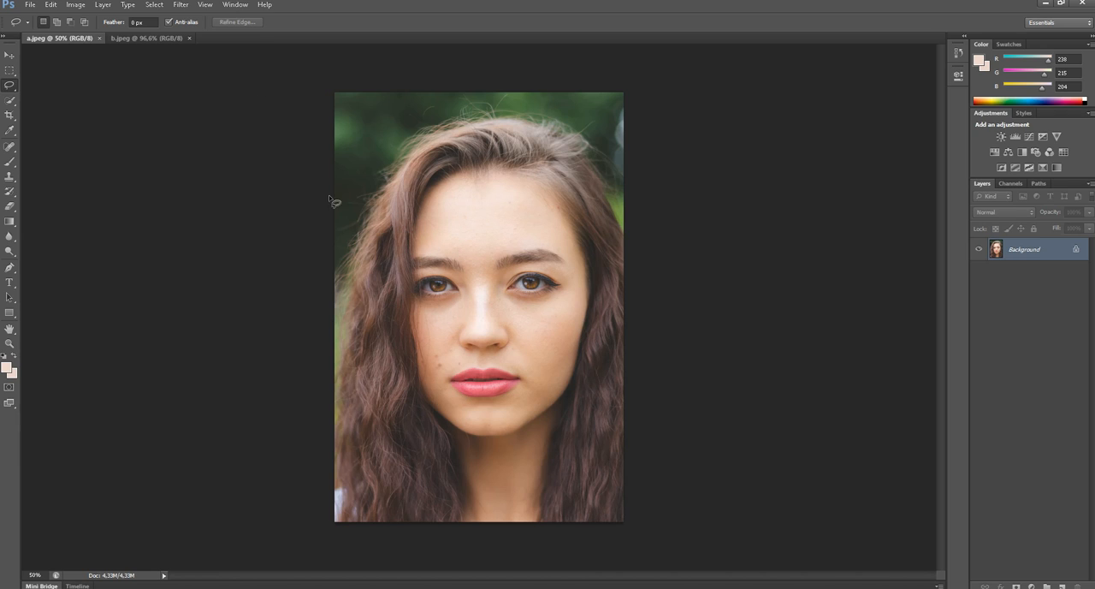
pyautogui.click(163, 38)
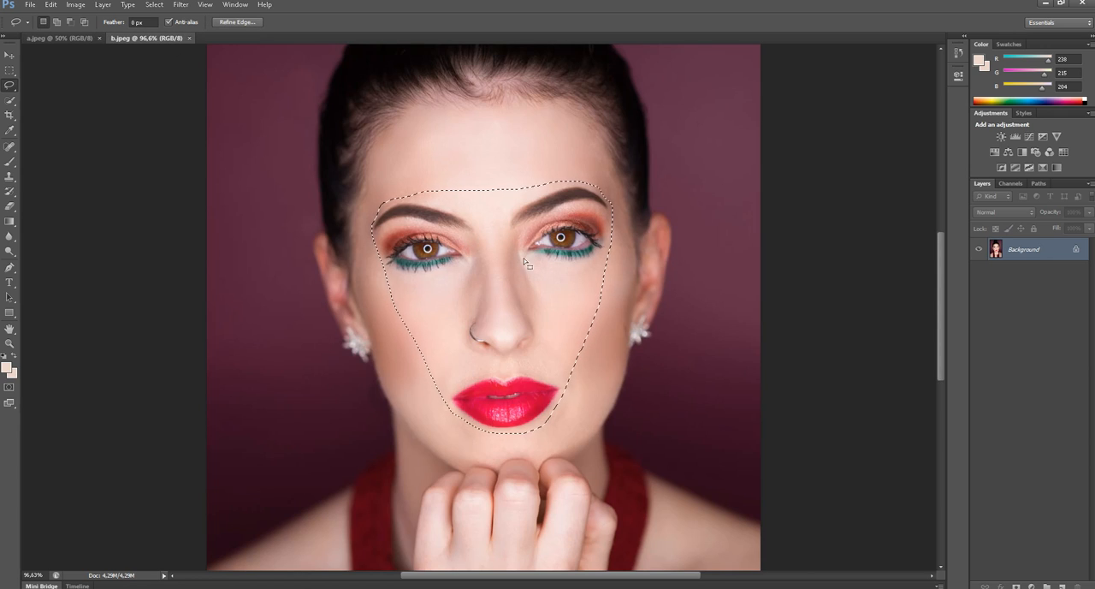
pyautogui.click(77, 39)
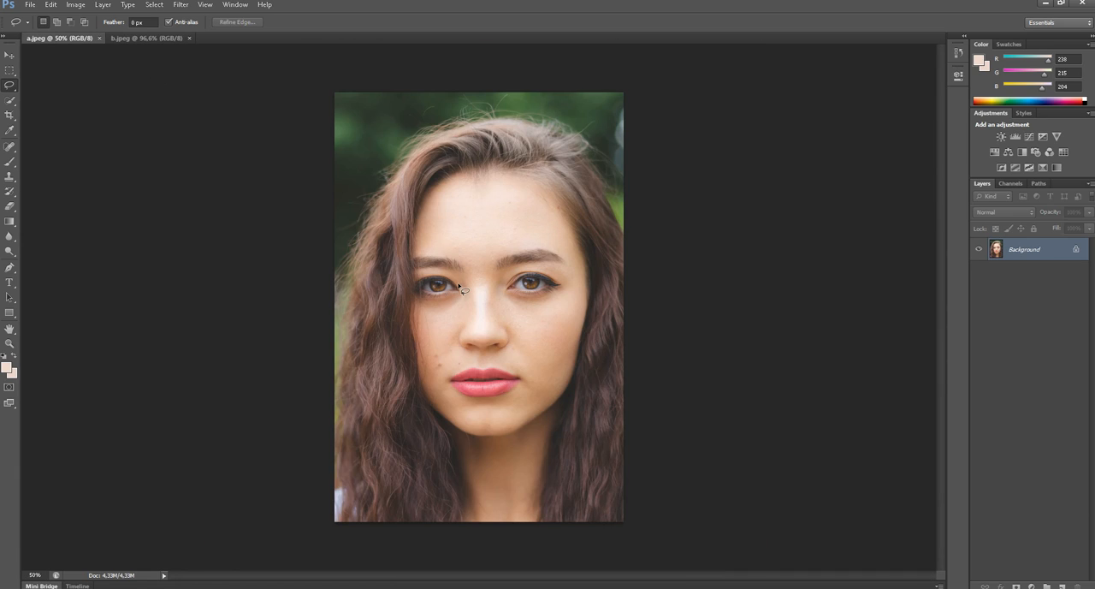
pyautogui.click(127, 38)
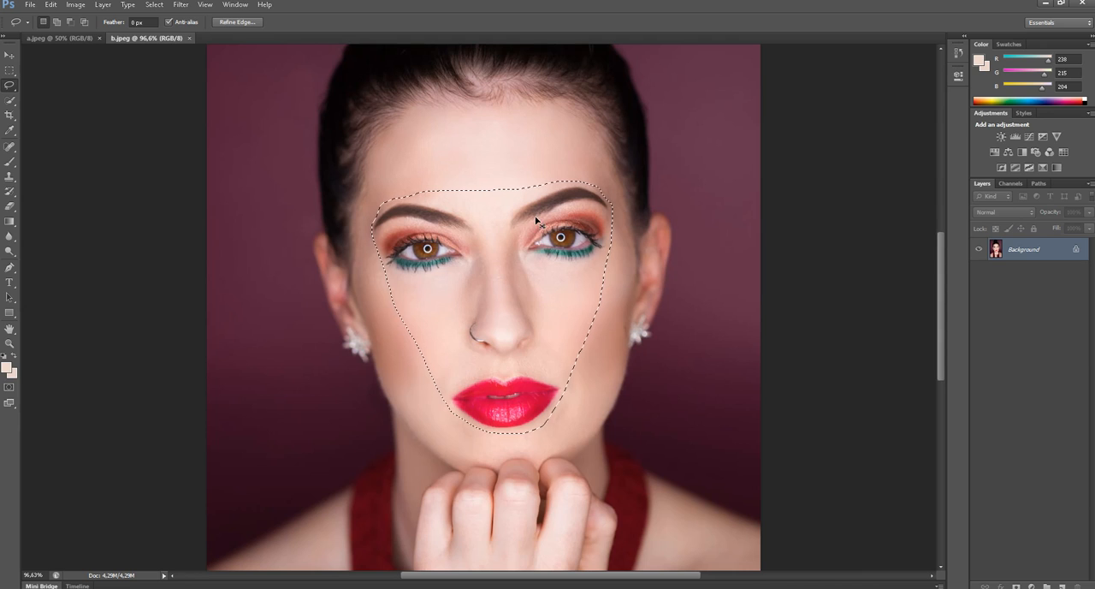
pyautogui.click(52, 39)
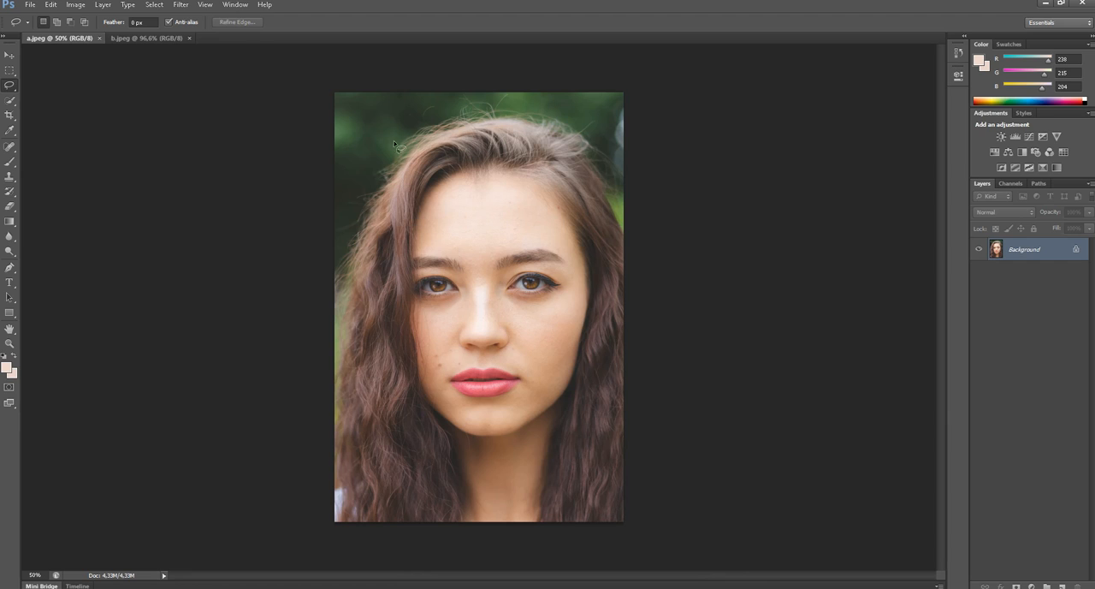
pyautogui.press('v')
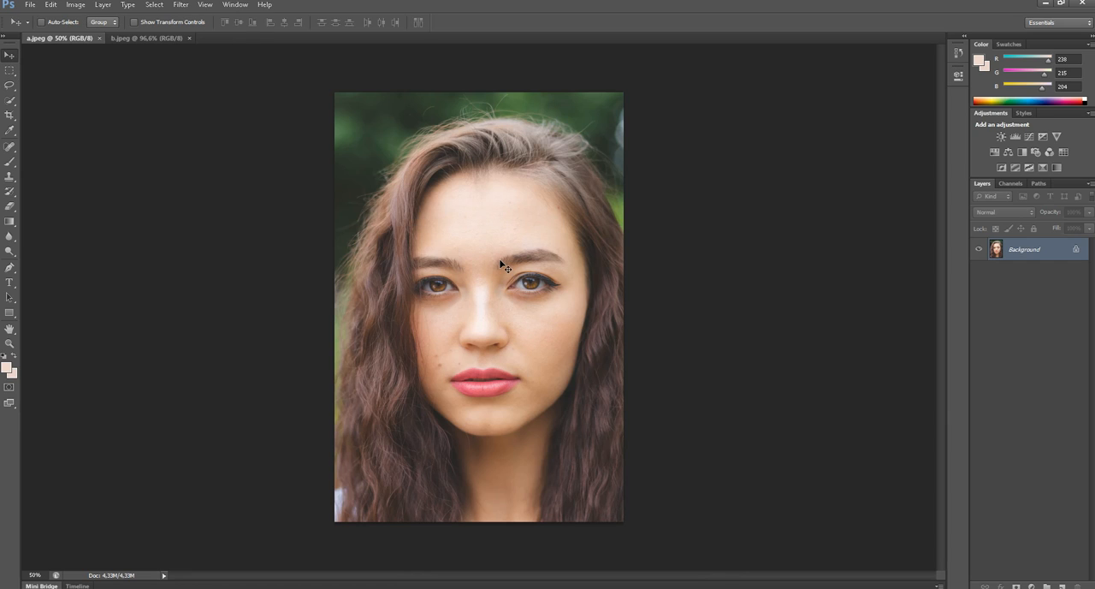
pyautogui.hotkey('ctrl', 'v')
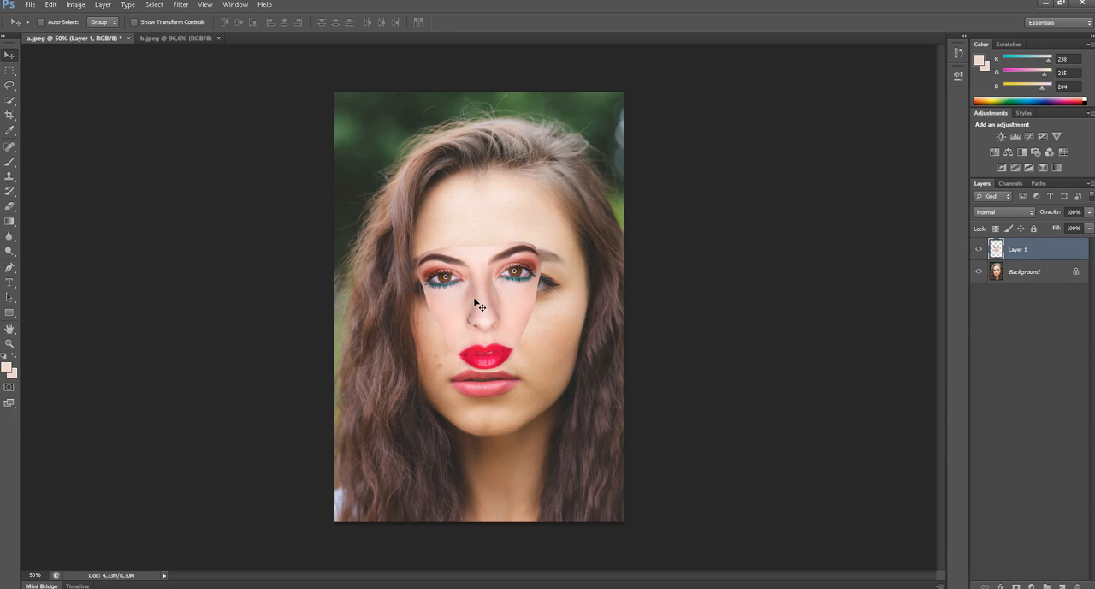
pyautogui.moveTo(478, 306); pyautogui.dragTo(482, 338)
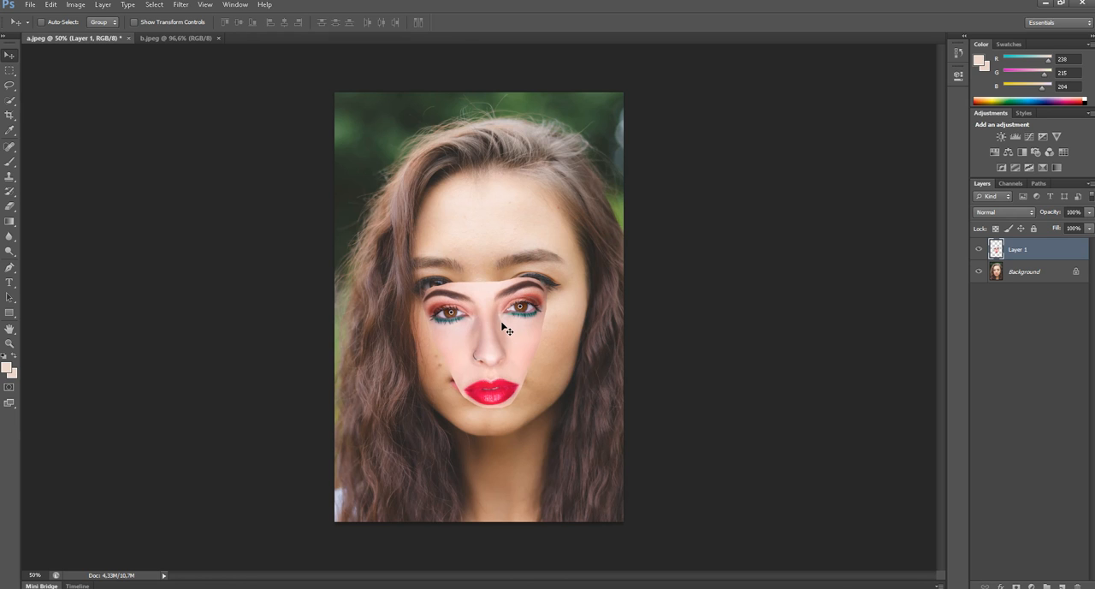
# - Rotate the pasted face about 6.7° clockwise with Free Transform and set its layer opacity to 35%
pyautogui.hotkey('ctrl', 't')
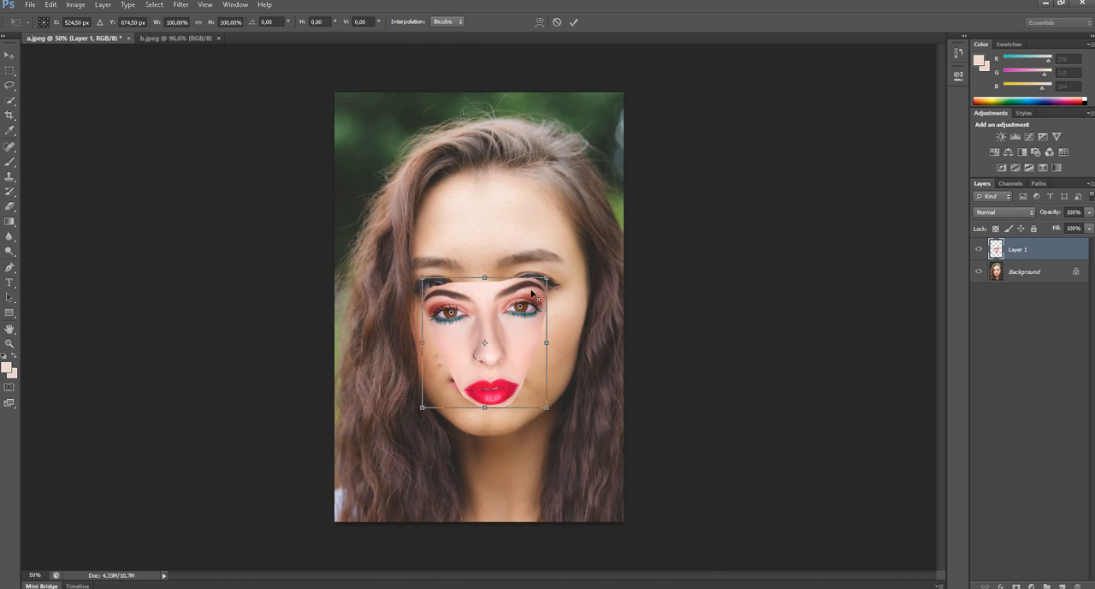
pyautogui.scroll(3, 531, 294)
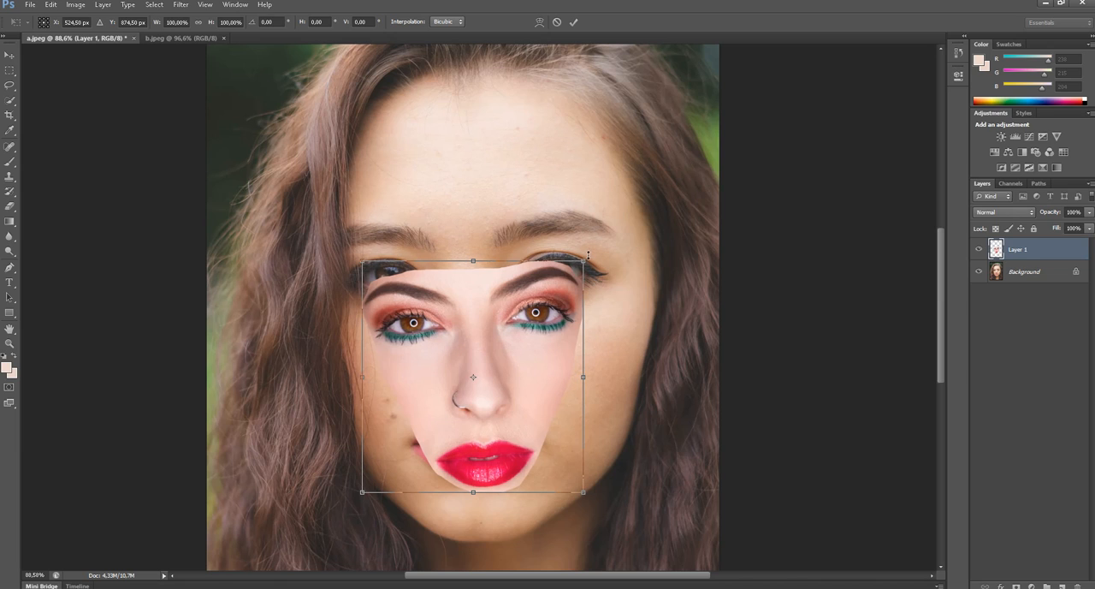
pyautogui.moveTo(594, 253); pyautogui.dragTo(613, 259)
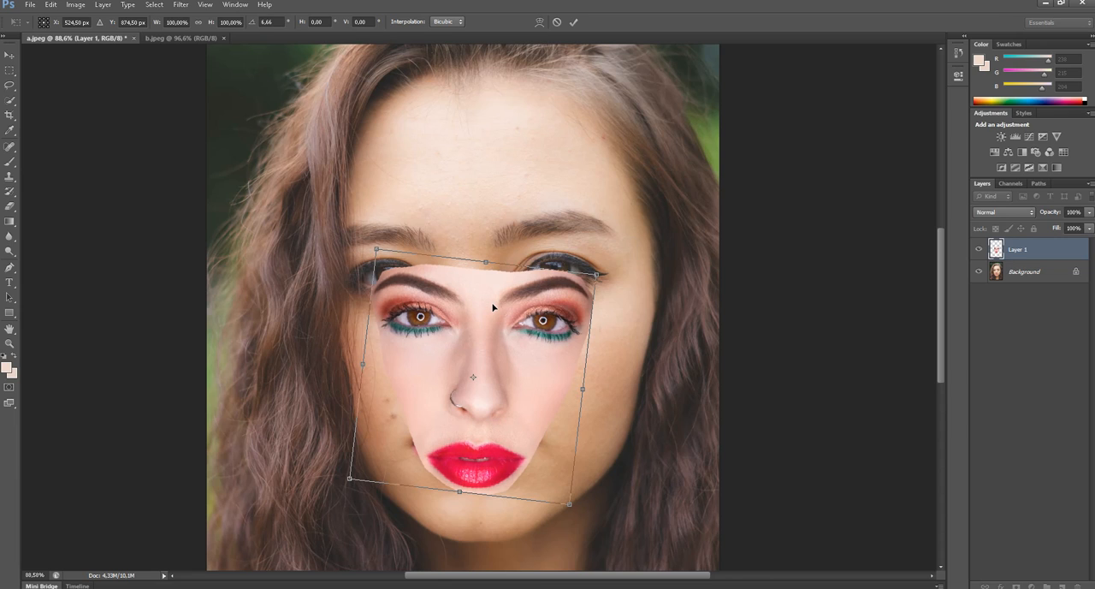
pyautogui.click(1089, 212)
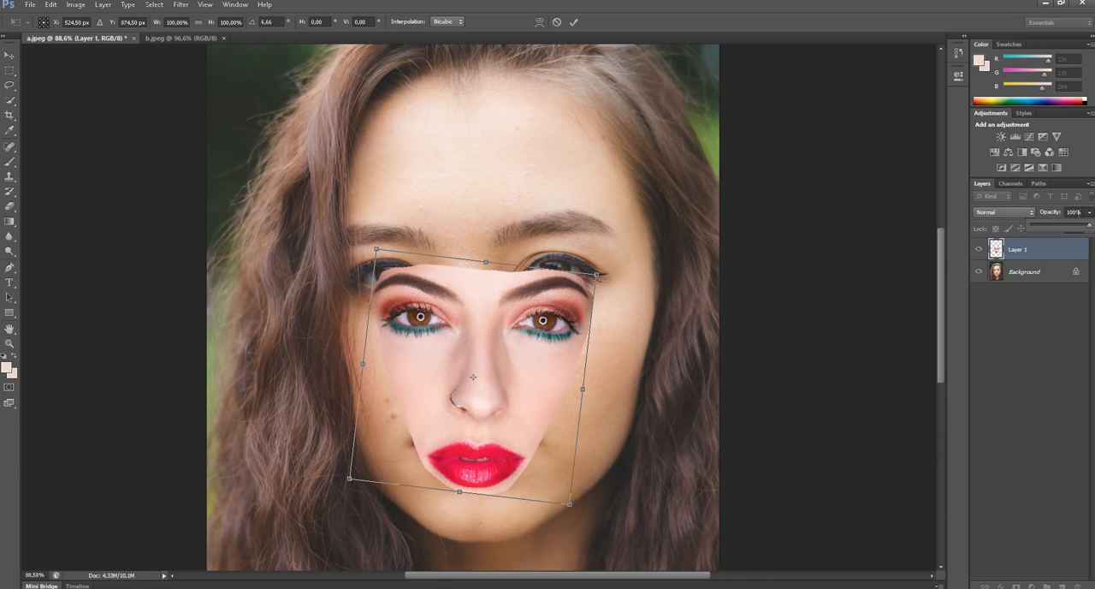
pyautogui.click(1053, 227)
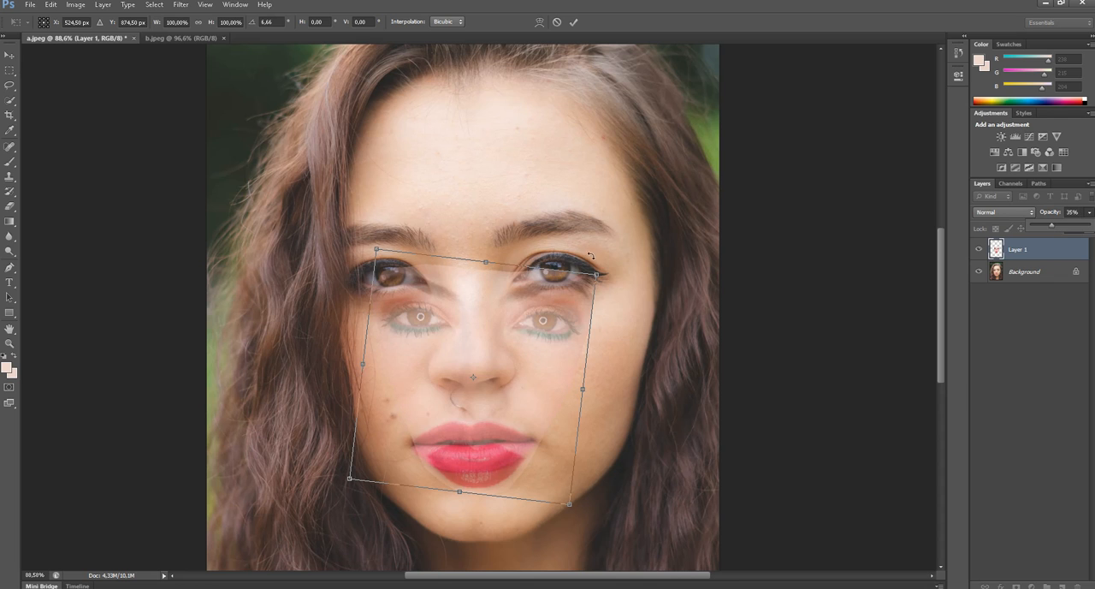
# - Align the pasted face with the features underneath, scaling it to about 124% width and 105% height with a rotation of about 3.2°
pyautogui.moveTo(541, 367); pyautogui.dragTo(508, 324)
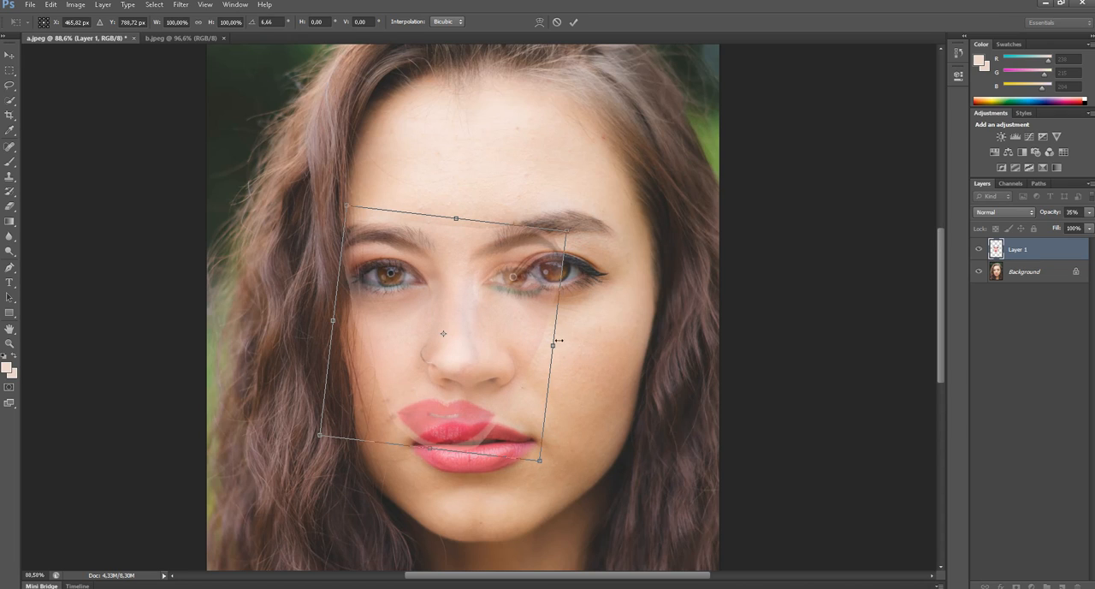
pyautogui.moveTo(556, 345); pyautogui.dragTo(606, 350)
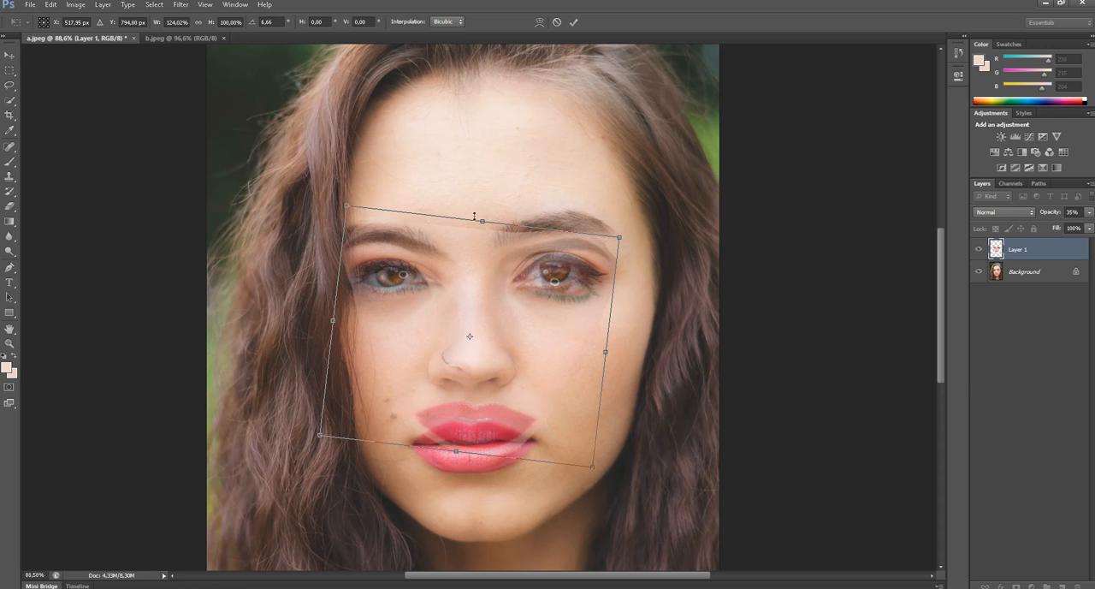
pyautogui.moveTo(483, 224); pyautogui.dragTo(484, 209)
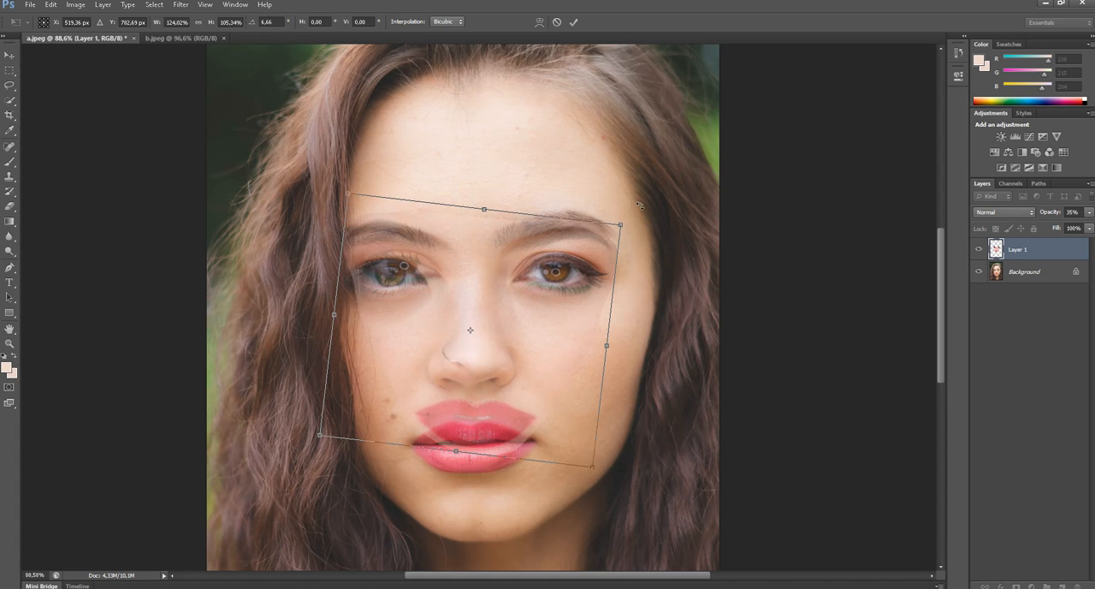
pyautogui.moveTo(642, 208); pyautogui.dragTo(598, 229)
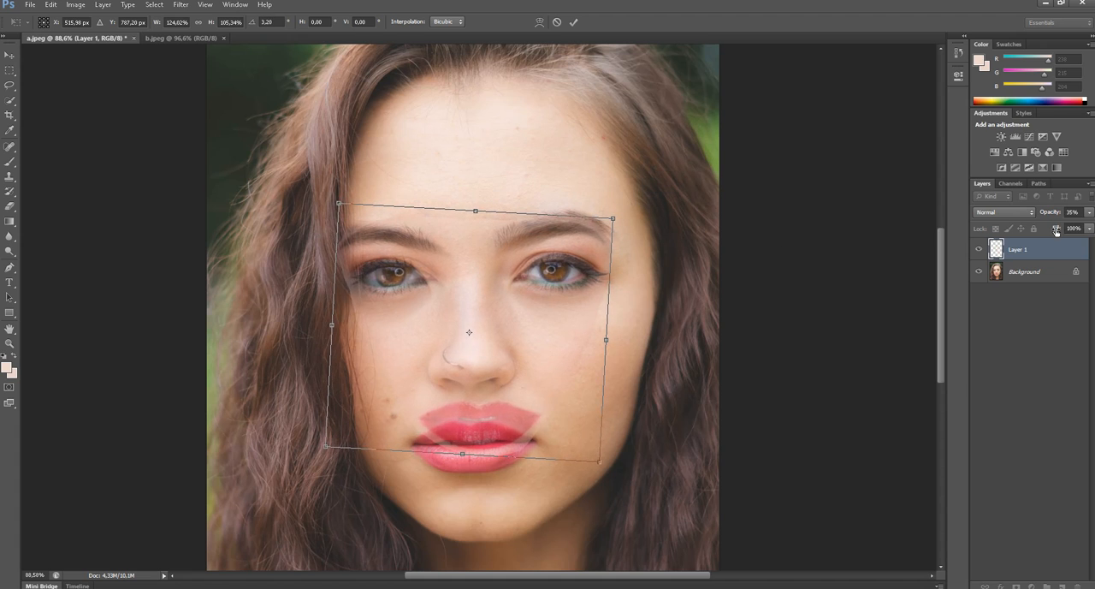
# - Raise the pasted face's layer opacity to 46% and finish aligning it at about 128% width and 116% height
pyautogui.click(1089, 215)
pyautogui.moveTo(1054, 225); pyautogui.dragTo(1061, 227)
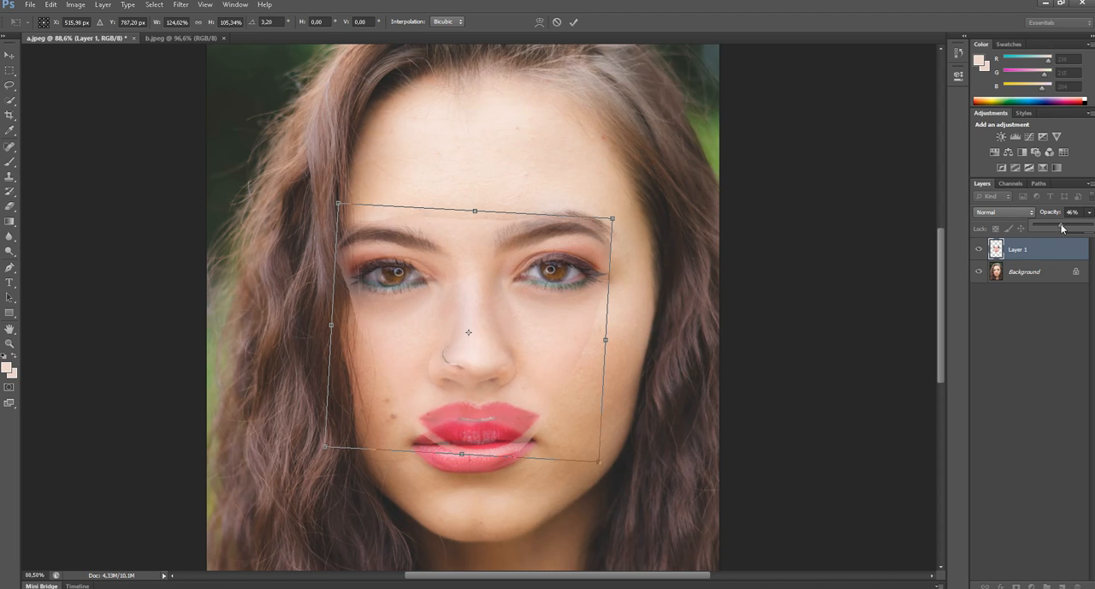
pyautogui.moveTo(479, 310); pyautogui.dragTo(465, 318)
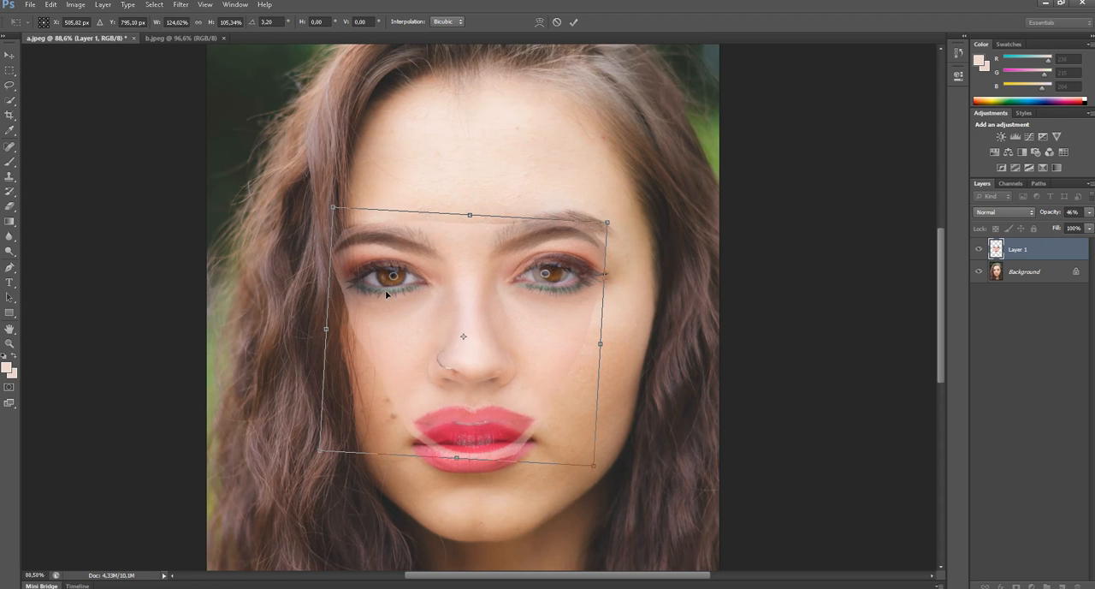
pyautogui.moveTo(603, 343); pyautogui.dragTo(610, 344)
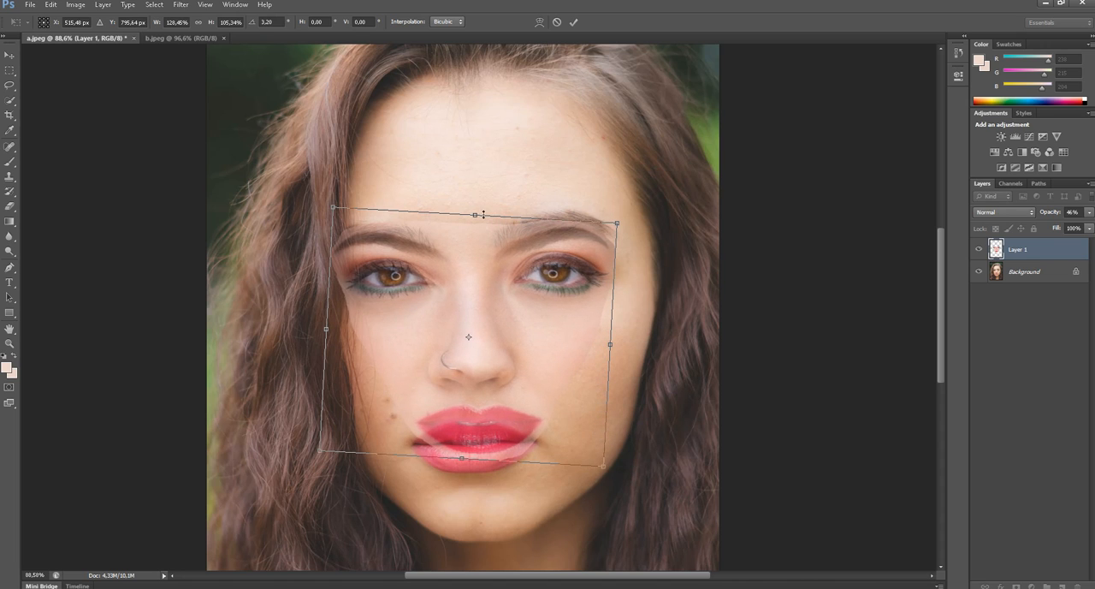
pyautogui.moveTo(480, 214); pyautogui.dragTo(475, 208)
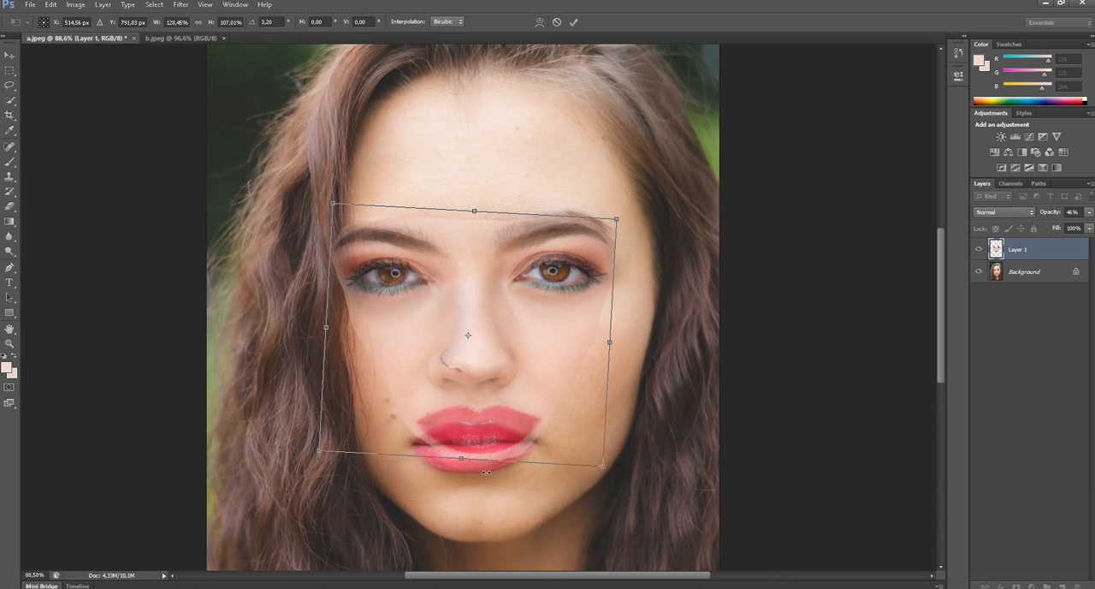
pyautogui.moveTo(466, 462); pyautogui.dragTo(456, 482)
pyautogui.moveTo(455, 371); pyautogui.dragTo(457, 371)
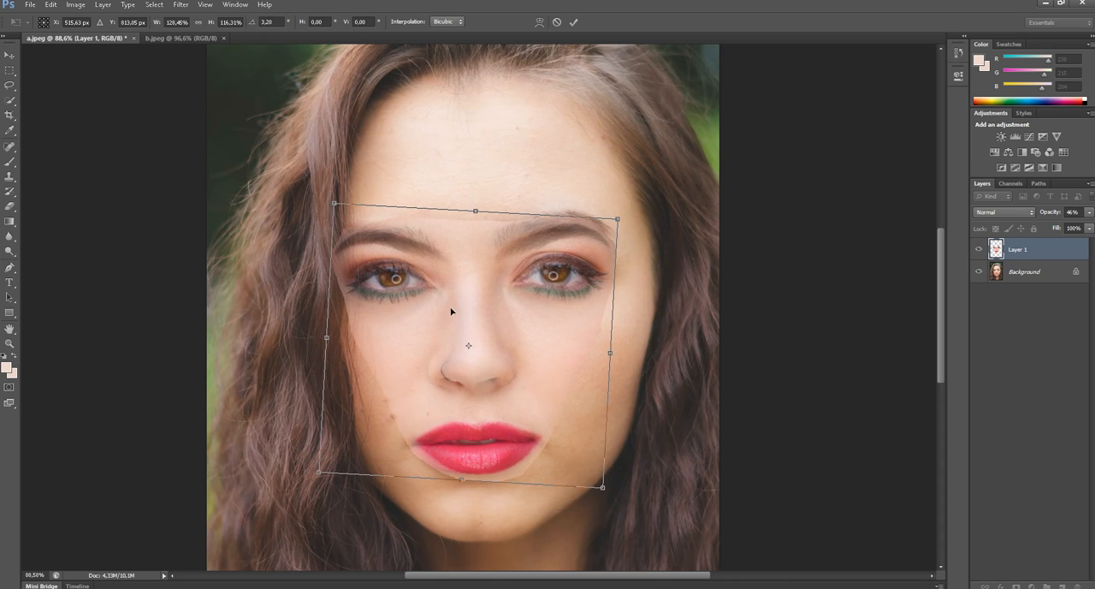
pyautogui.press('Return')
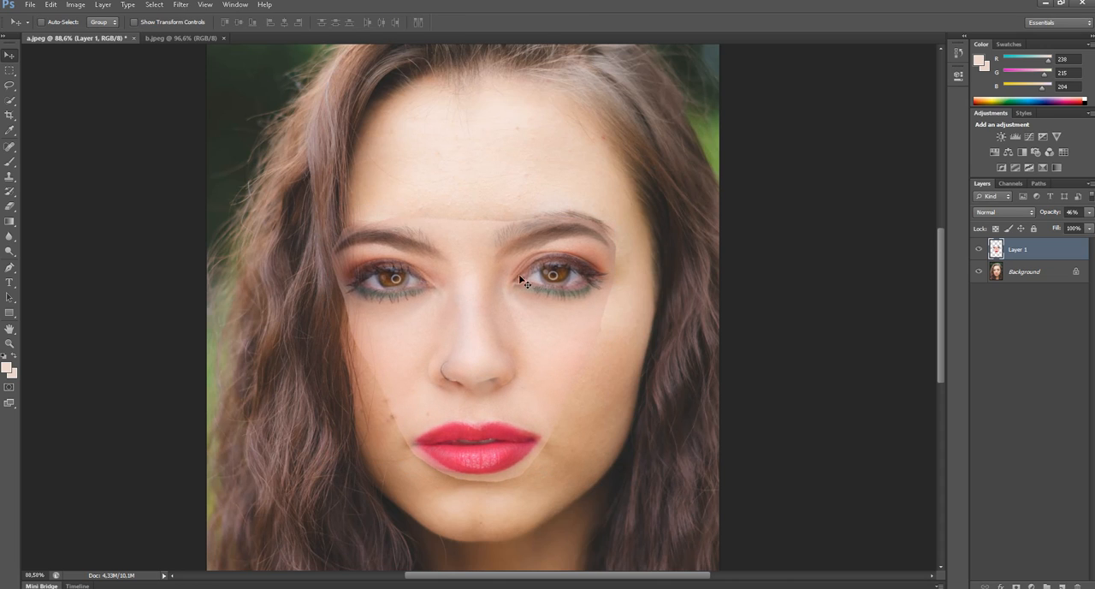
# - Erase the part of the pasted face overlapping the hair with a 47 px Eraser, and set the Eraser's opacity to 30%
pyautogui.press('e')
pyautogui.rightClick(337, 244)
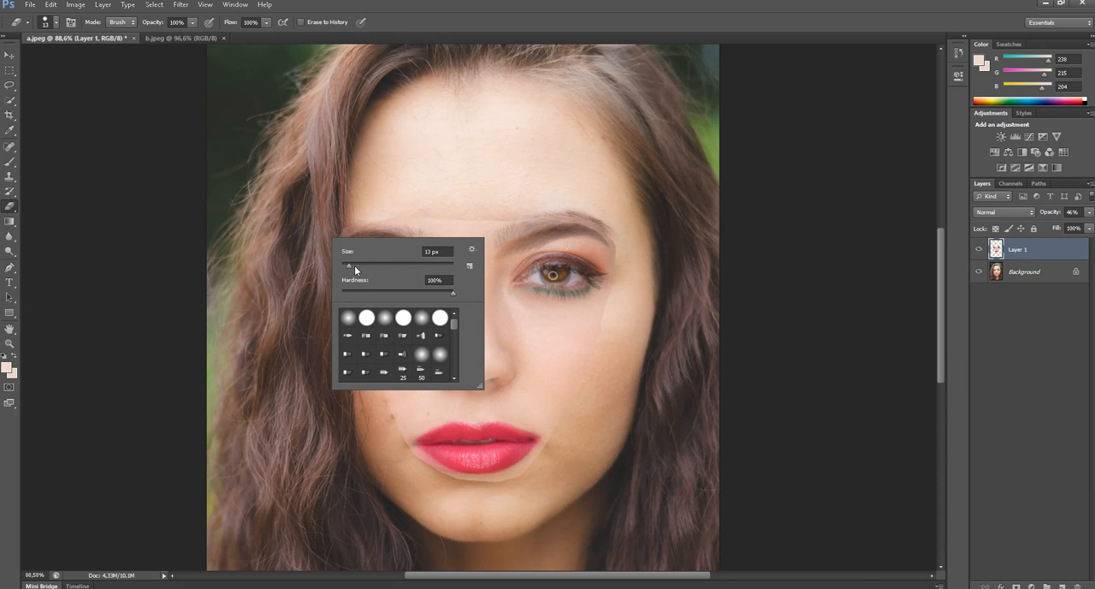
pyautogui.moveTo(354, 266); pyautogui.dragTo(365, 266)
pyautogui.click(420, 15)
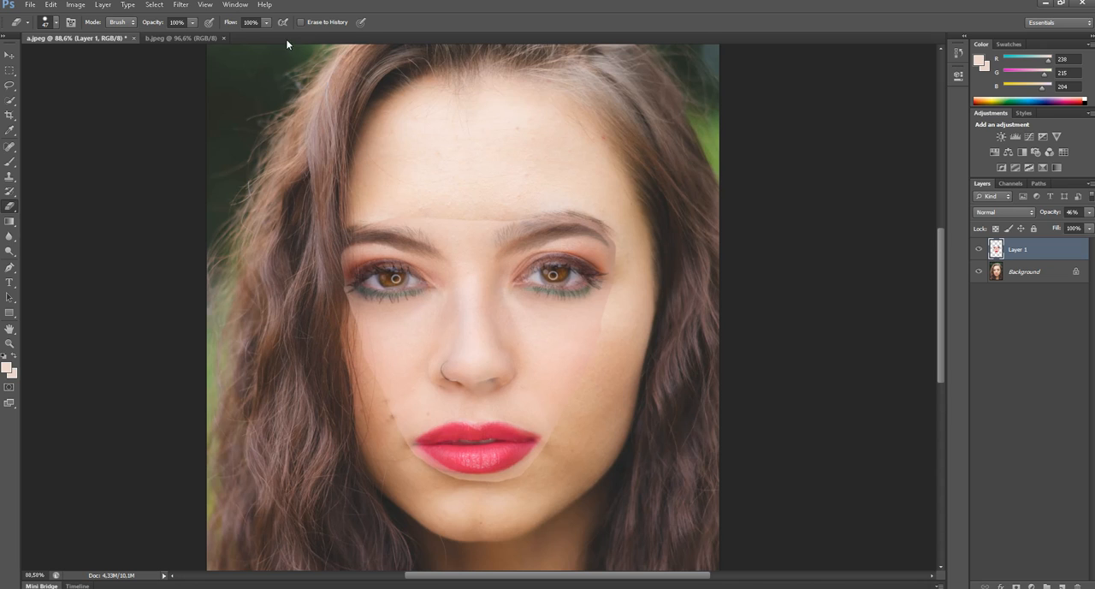
pyautogui.click(193, 22)
pyautogui.moveTo(155, 40); pyautogui.dragTo(154, 40)
pyautogui.click(362, 215)
pyautogui.click(193, 22)
pyautogui.moveTo(193, 38); pyautogui.dragTo(190, 38)
pyautogui.write('30')
pyautogui.press('Return')
# - Examine the edges of the pasted face up close and in the whole portrait
pyautogui.scroll(3, 335, 285)
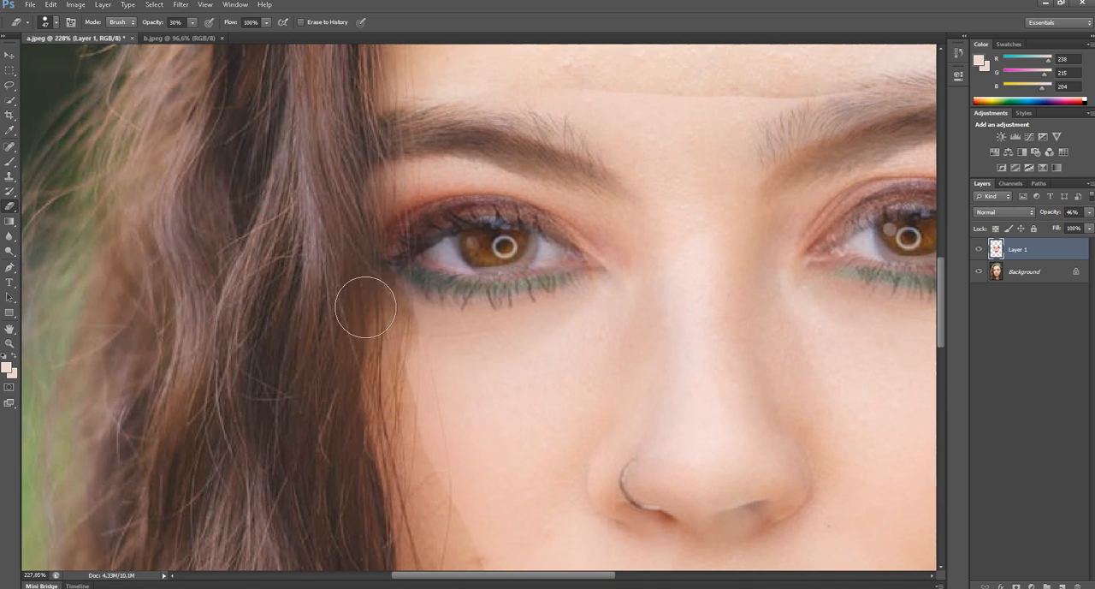
pyautogui.scroll(-2, 358, 193)
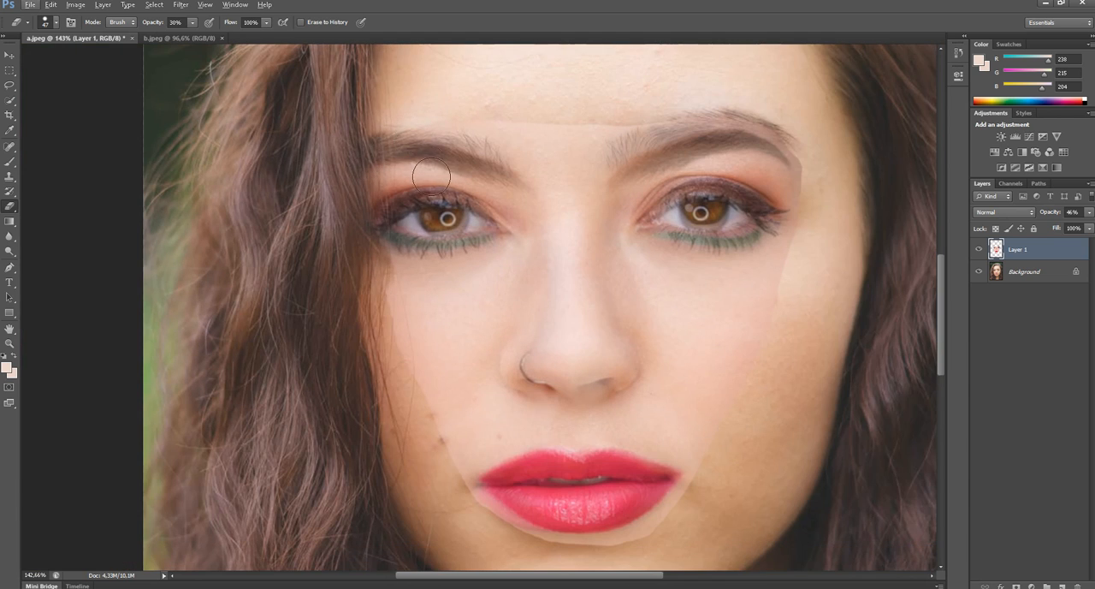
pyautogui.scroll(-2, 431, 176)
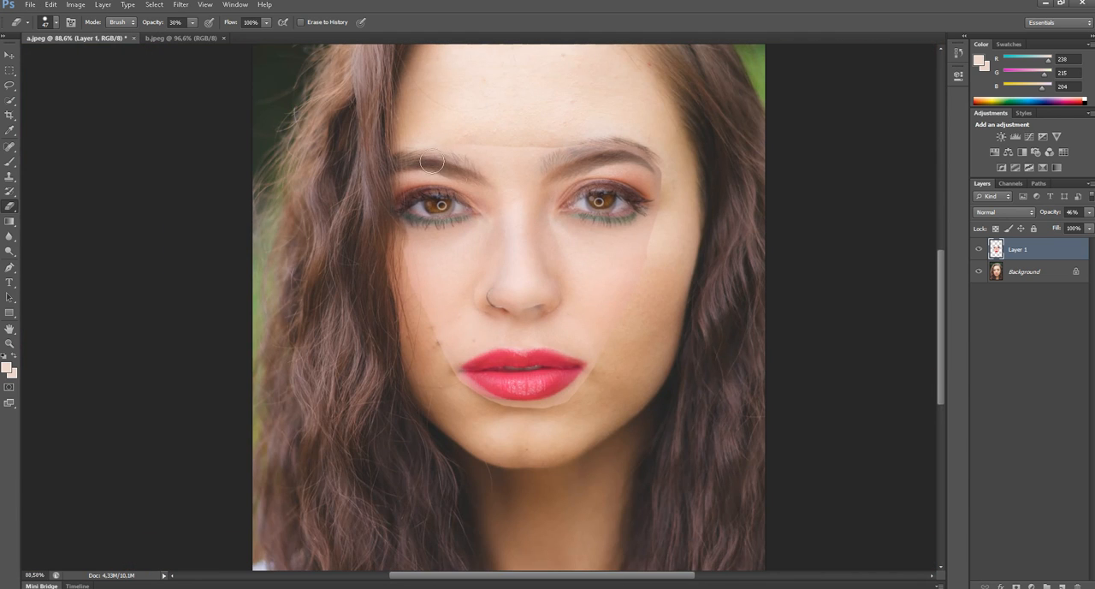
pyautogui.scroll(-2, 463, 183)
pyautogui.scroll(-1, 603, 178)
pyautogui.scroll(2, 603, 188)
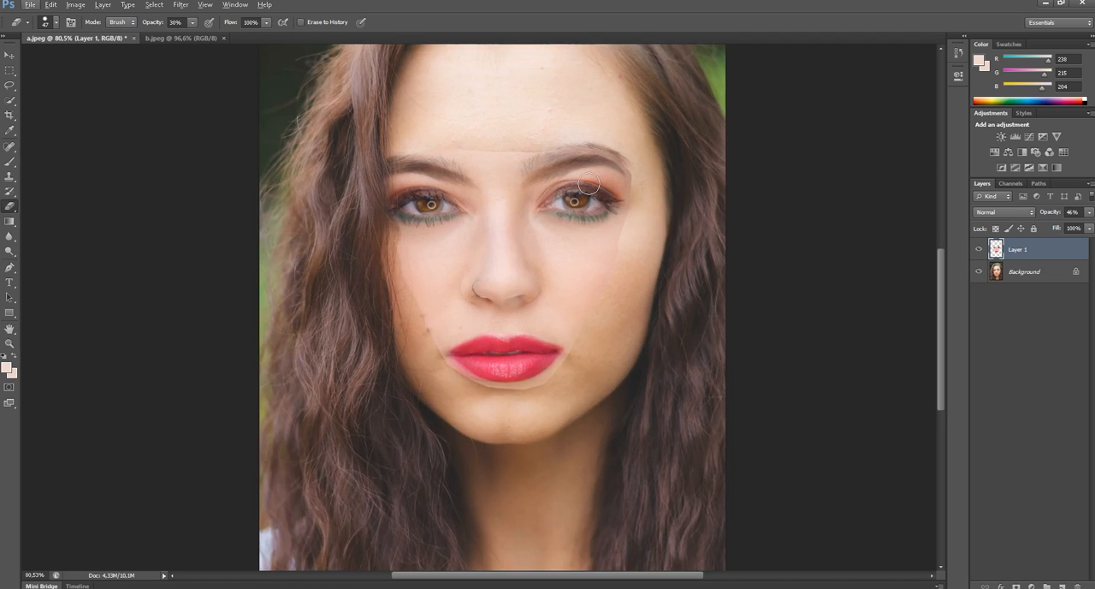
pyautogui.moveTo(540, 169); pyautogui.dragTo(528, 217)
pyautogui.scroll(-2, 529, 220)
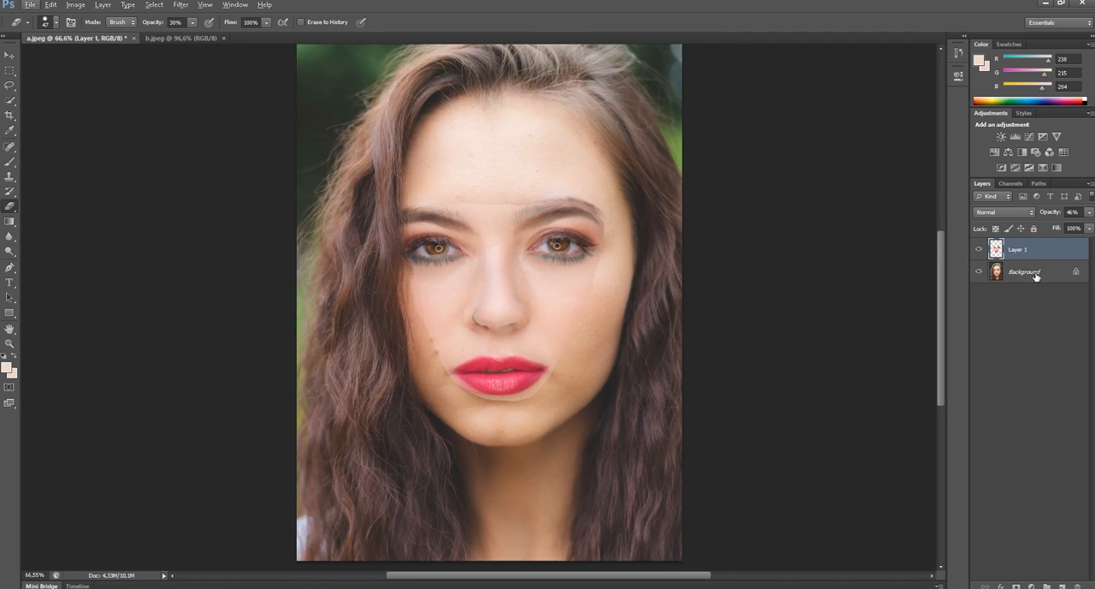
# - Set the pasted face layer's opacity to 100%
pyautogui.press('v')
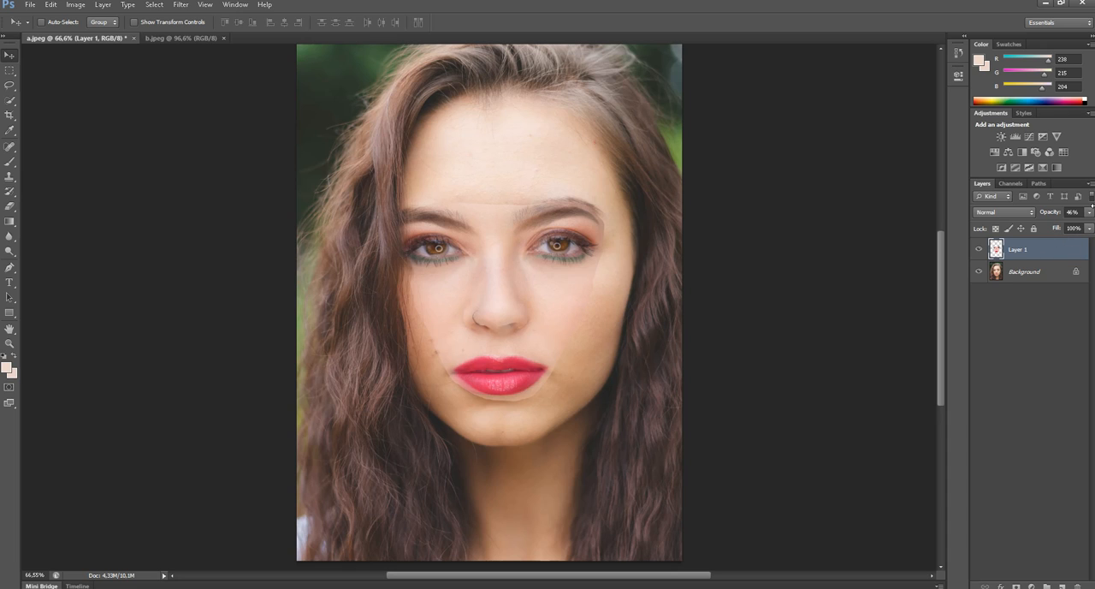
pyautogui.click(1089, 212)
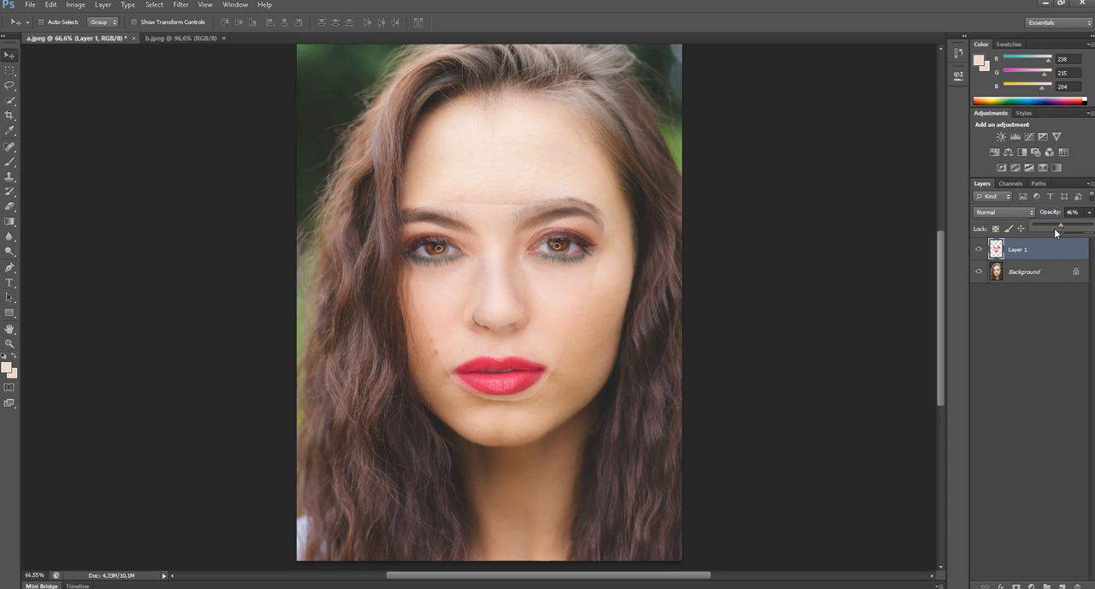
pyautogui.moveTo(1063, 228); pyautogui.dragTo(1091, 228)
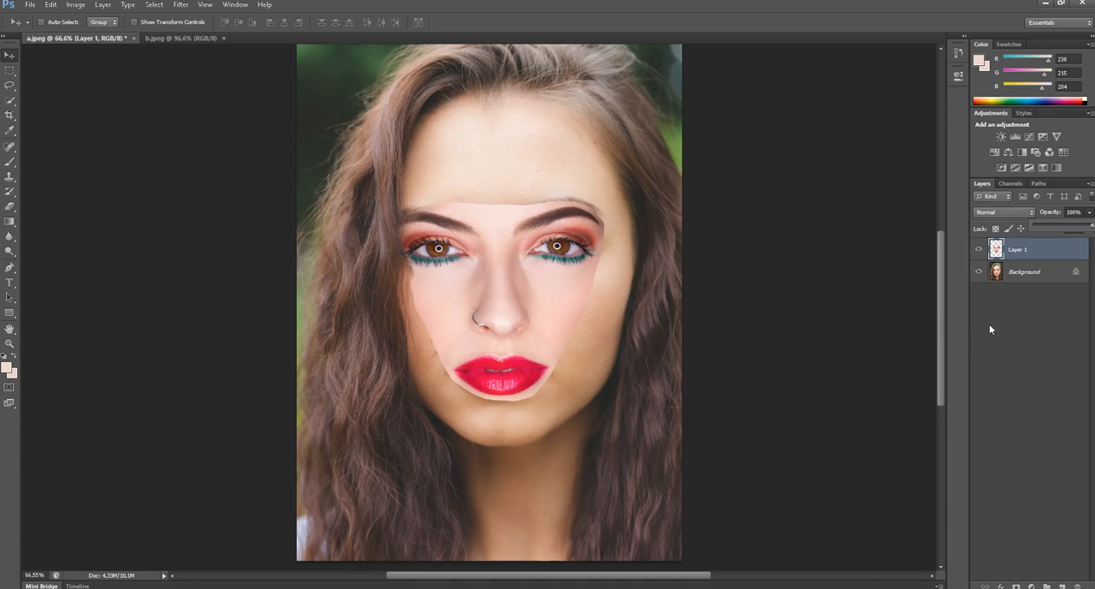
# - Duplicate the Background layer beneath the pasted face and make the copy the active layer
pyautogui.click(1041, 272)
pyautogui.click(1042, 272)
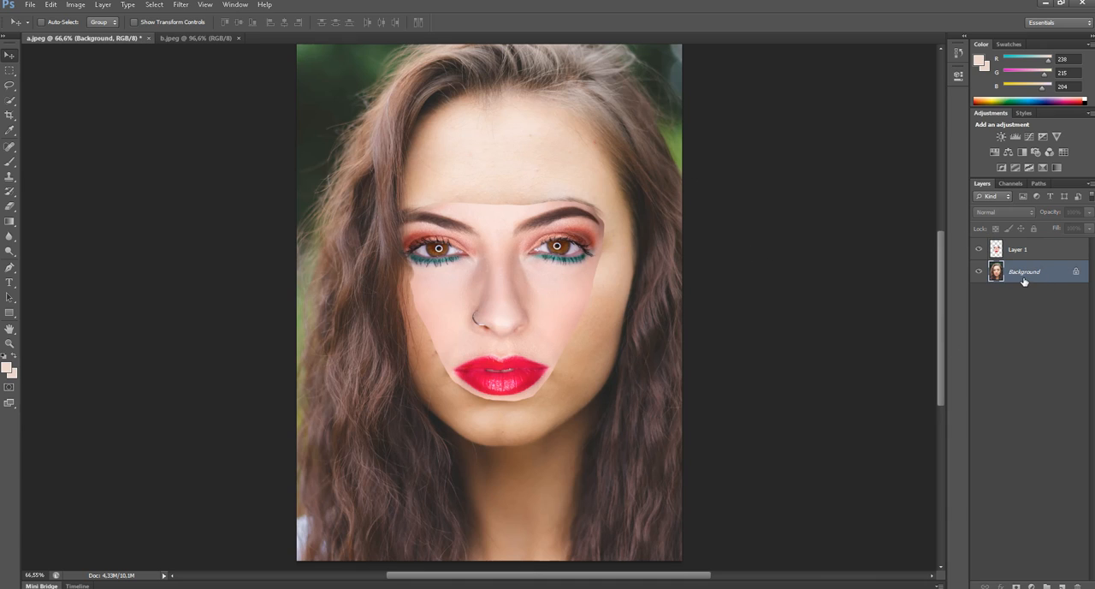
pyautogui.click(979, 249)
pyautogui.click(978, 249)
pyautogui.hotkey('ctrl', 'j')
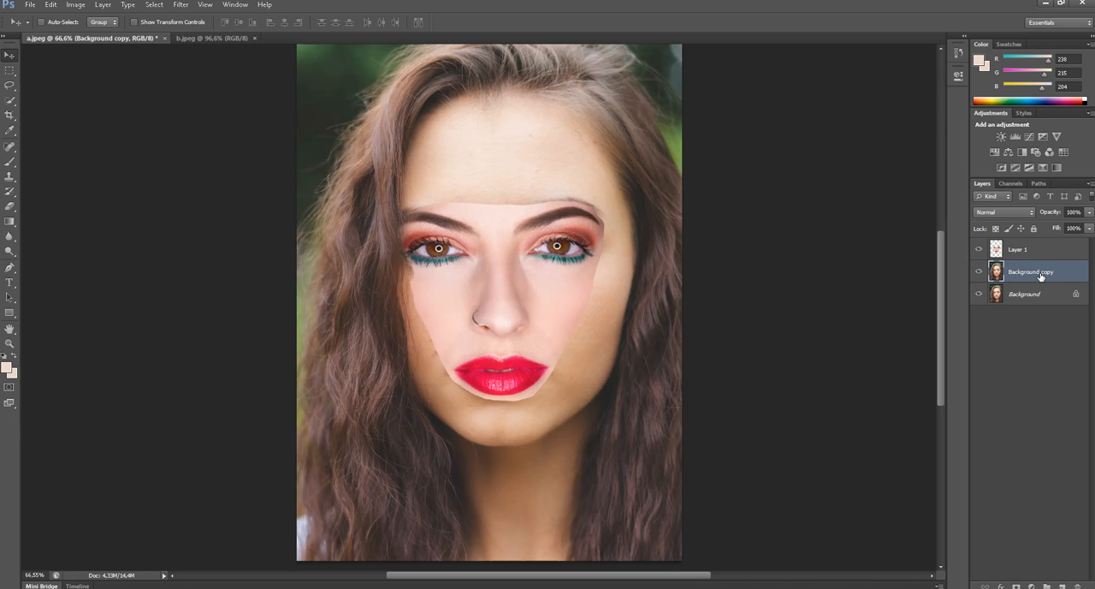
pyautogui.click(1029, 298)
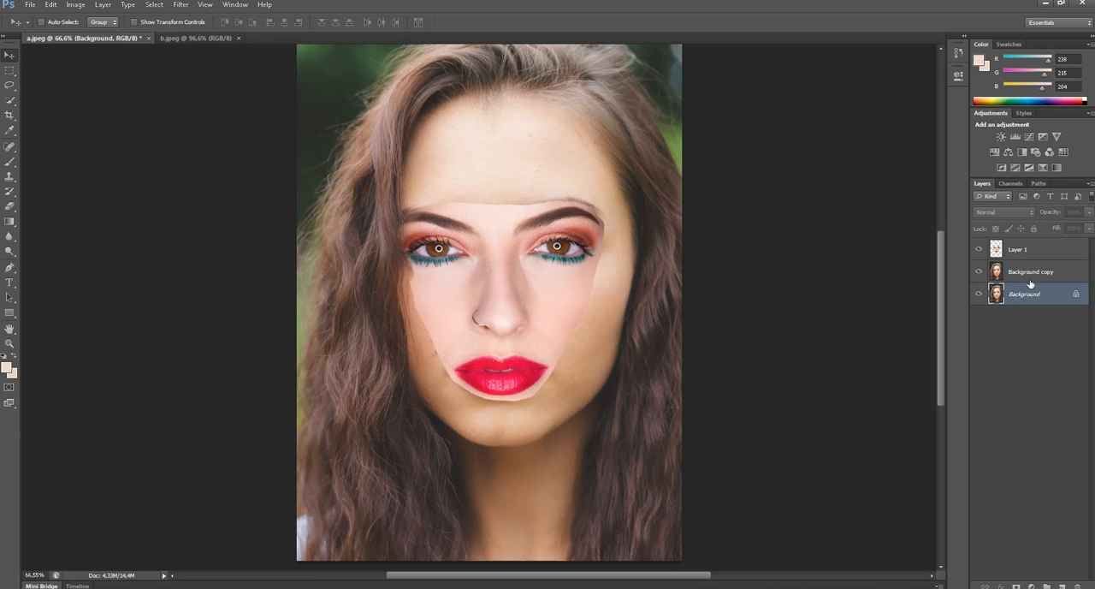
pyautogui.click(1030, 274)
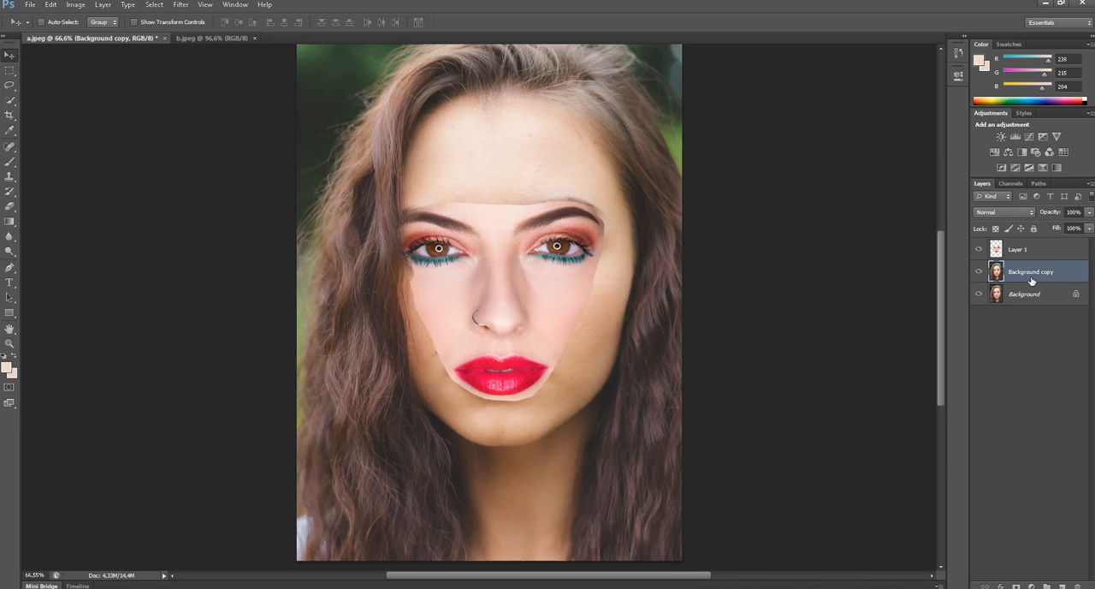
# - Load the outline of Layer 1 as a selection and contract it by 12 pixels
pyautogui.click(1070, 249)
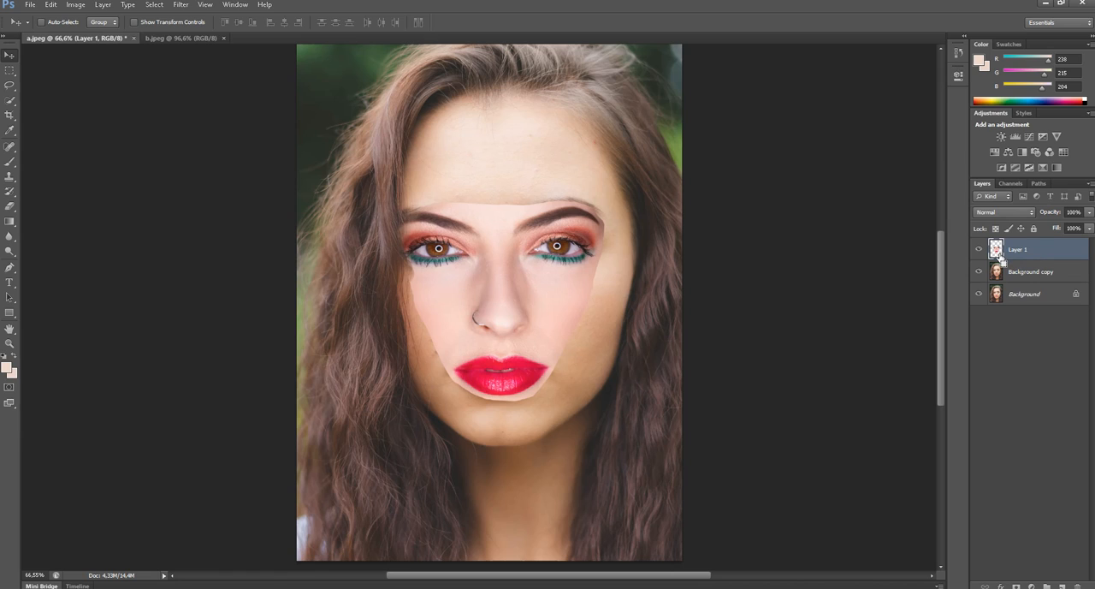
pyautogui.keyDown('ctrl'); pyautogui.click(996, 249); pyautogui.keyUp('ctrl')
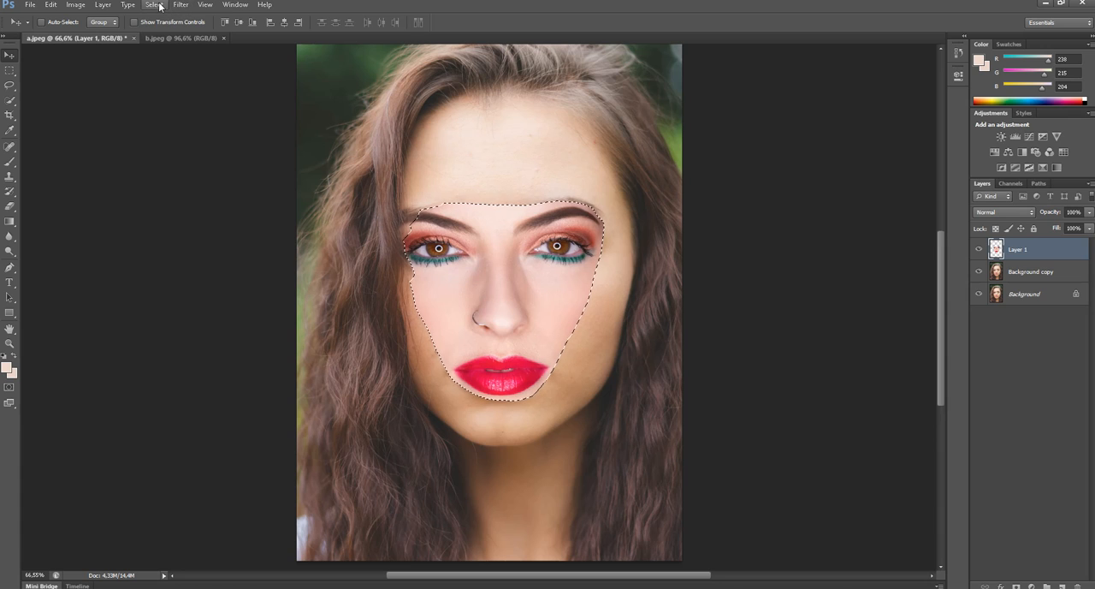
pyautogui.click(204, 5)
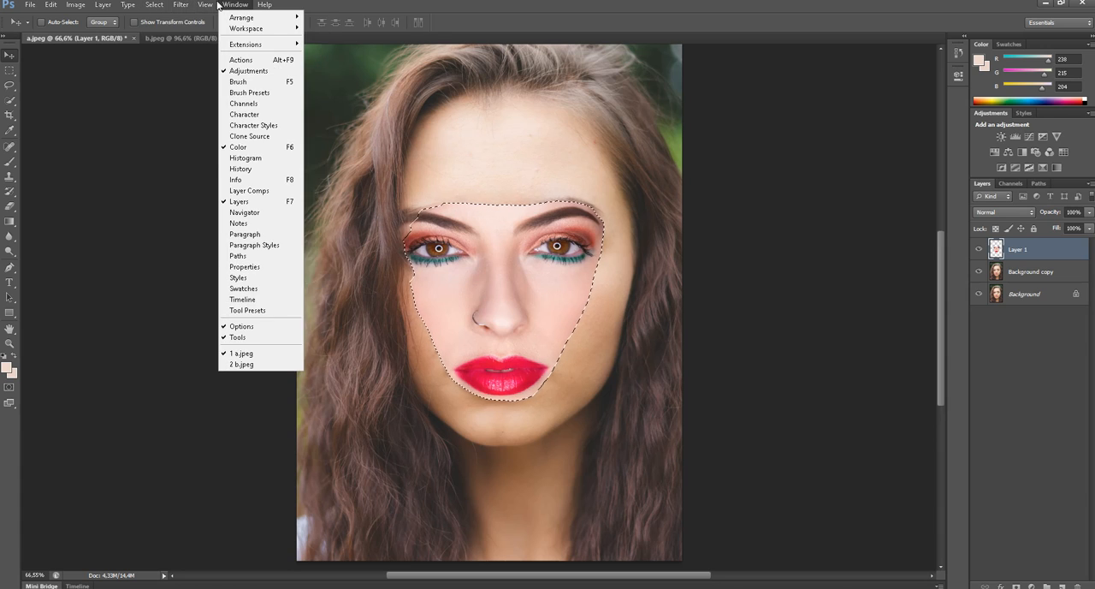
pyautogui.click(205, 5)
pyautogui.click(153, 5)
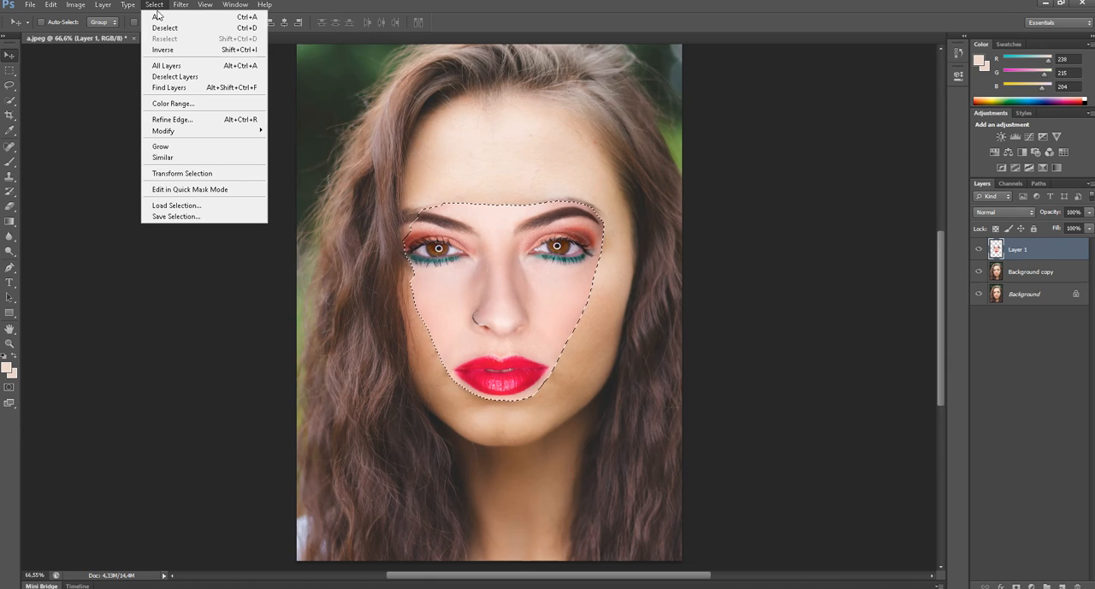
pyautogui.moveTo(190, 132)
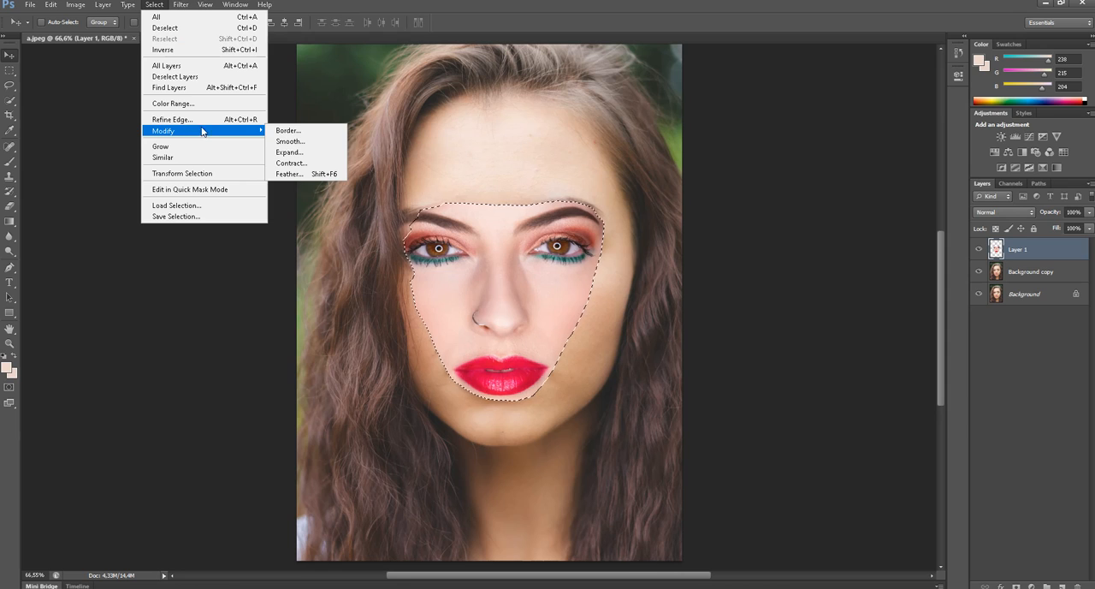
pyautogui.click(288, 162)
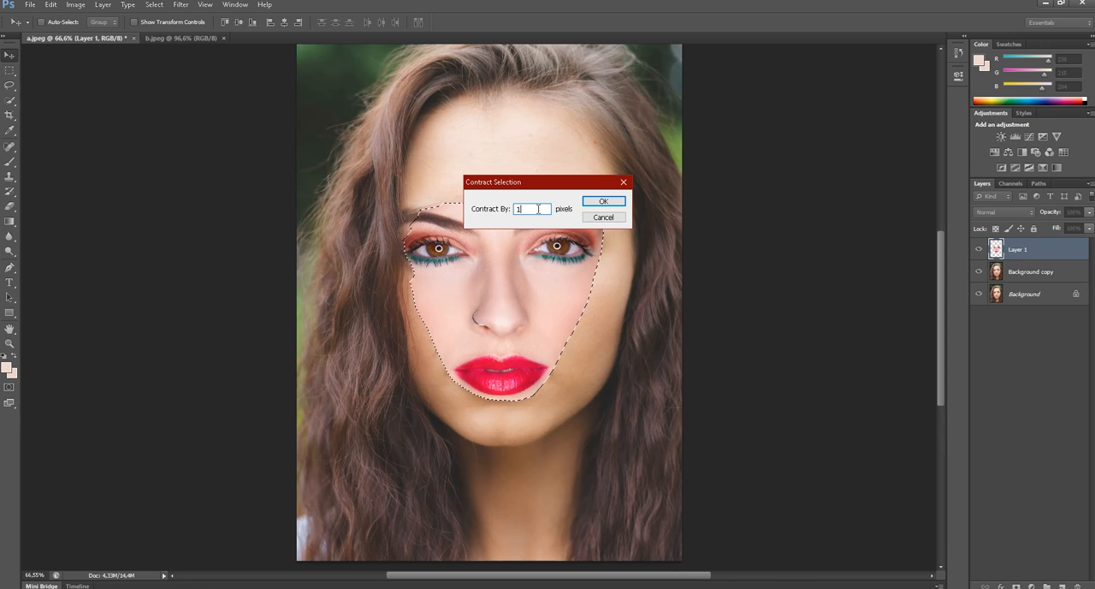
pyautogui.write('2')
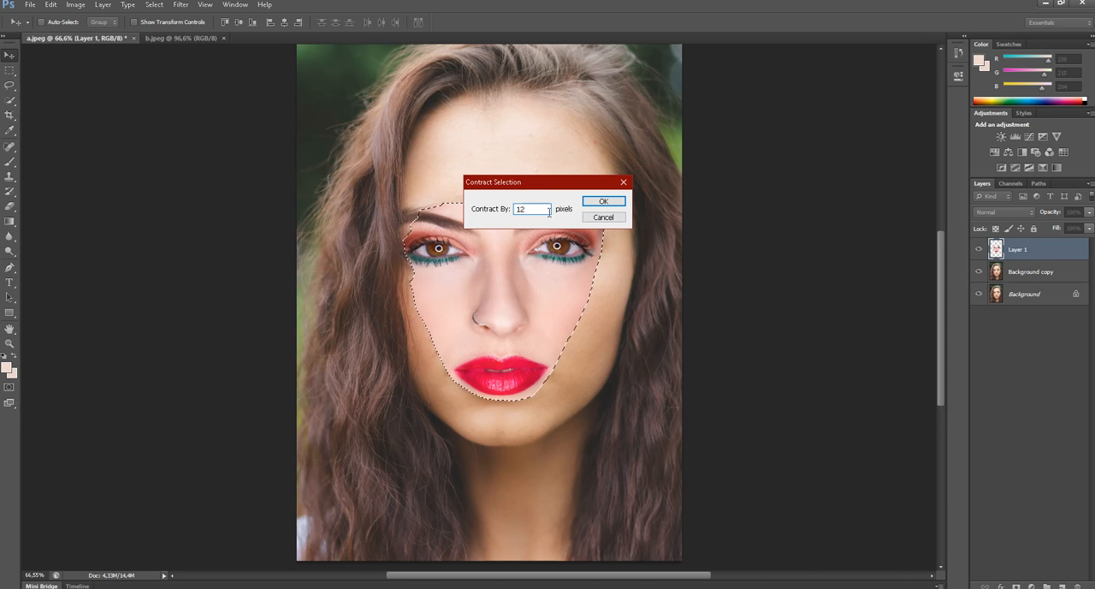
pyautogui.click(605, 202)
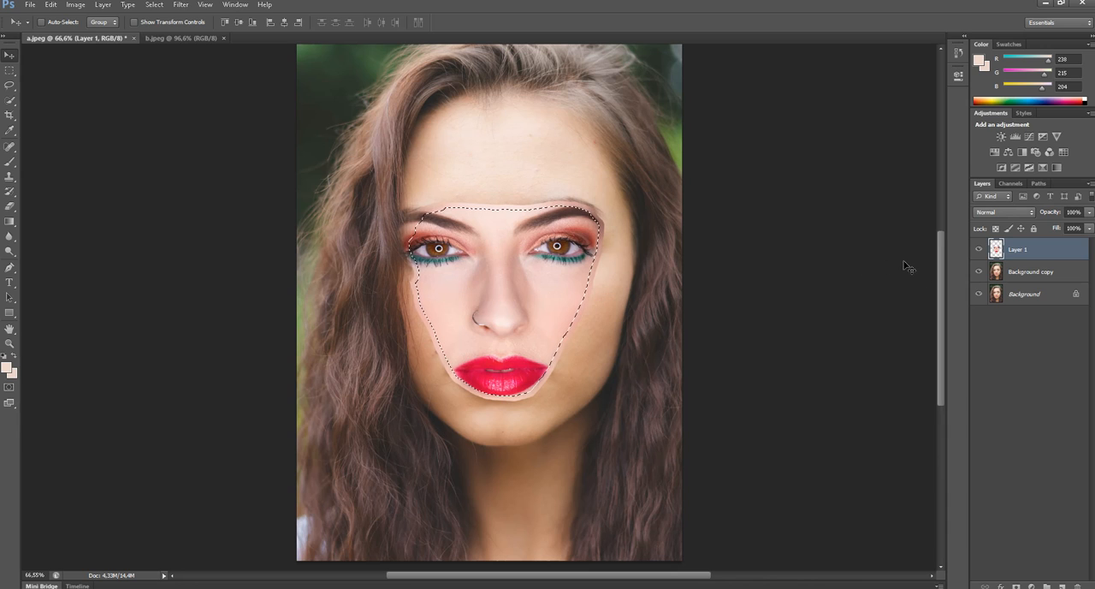
# - Delete the selected facial area from the Background copy layer and check the cut-out with the other layers hidden
pyautogui.click(1026, 277)
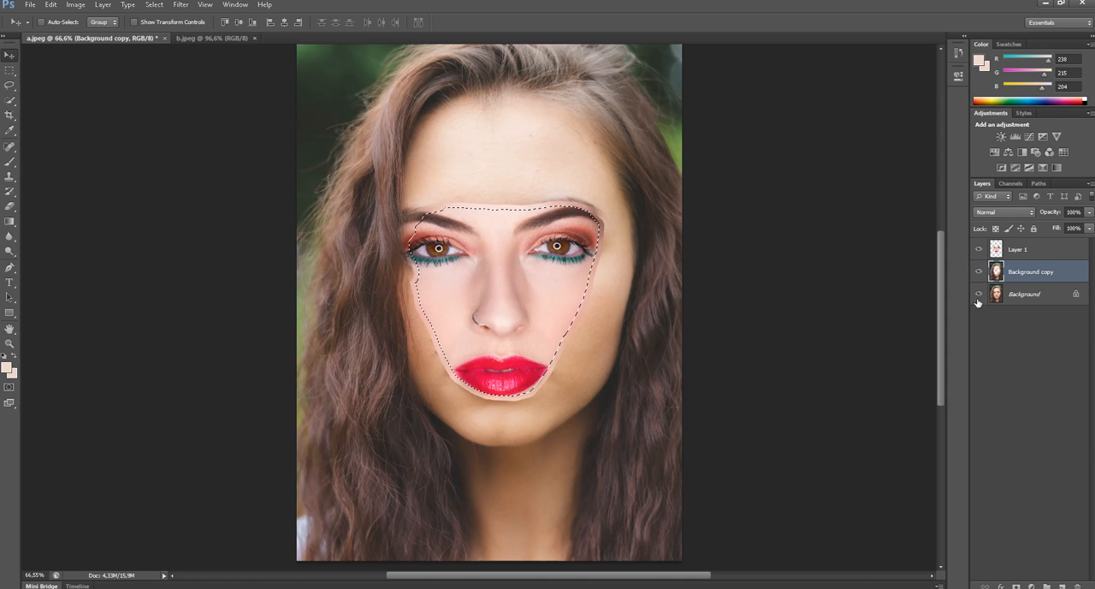
pyautogui.click(978, 294)
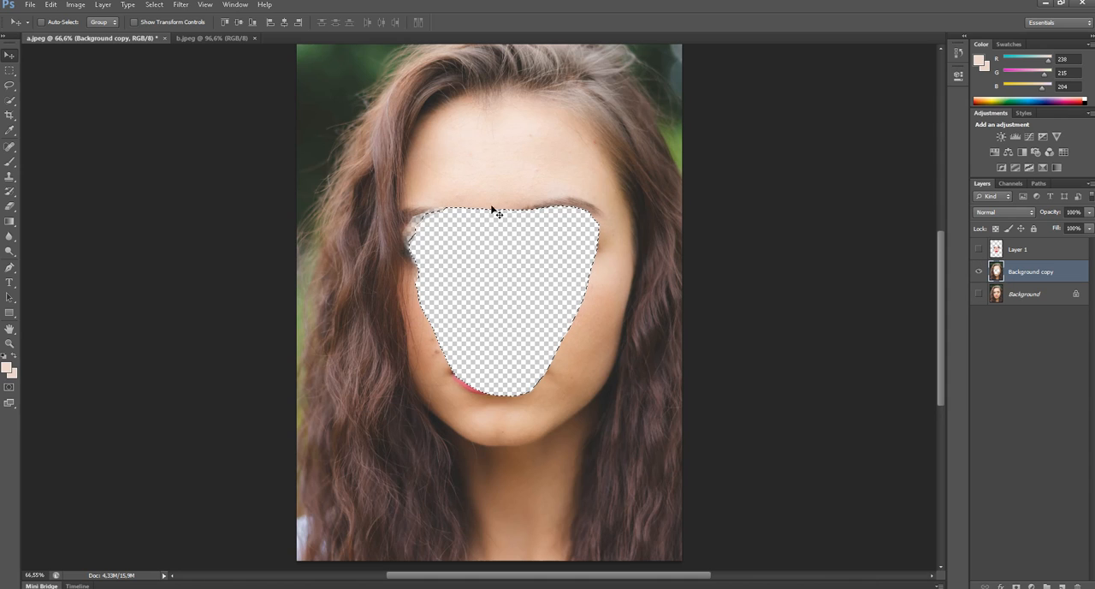
pyautogui.click(979, 294)
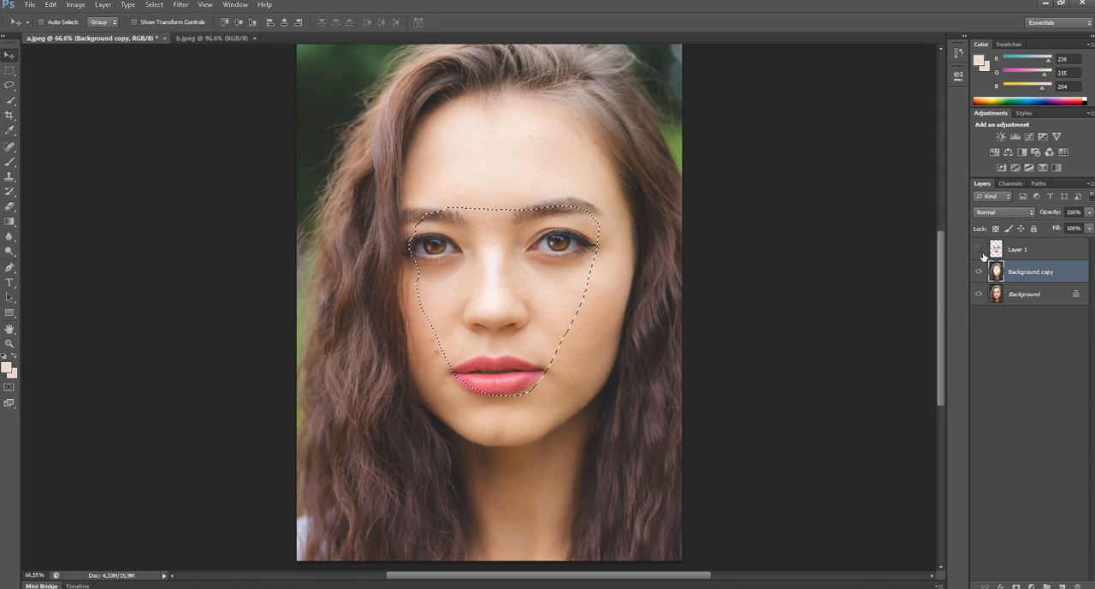
pyautogui.click(979, 249)
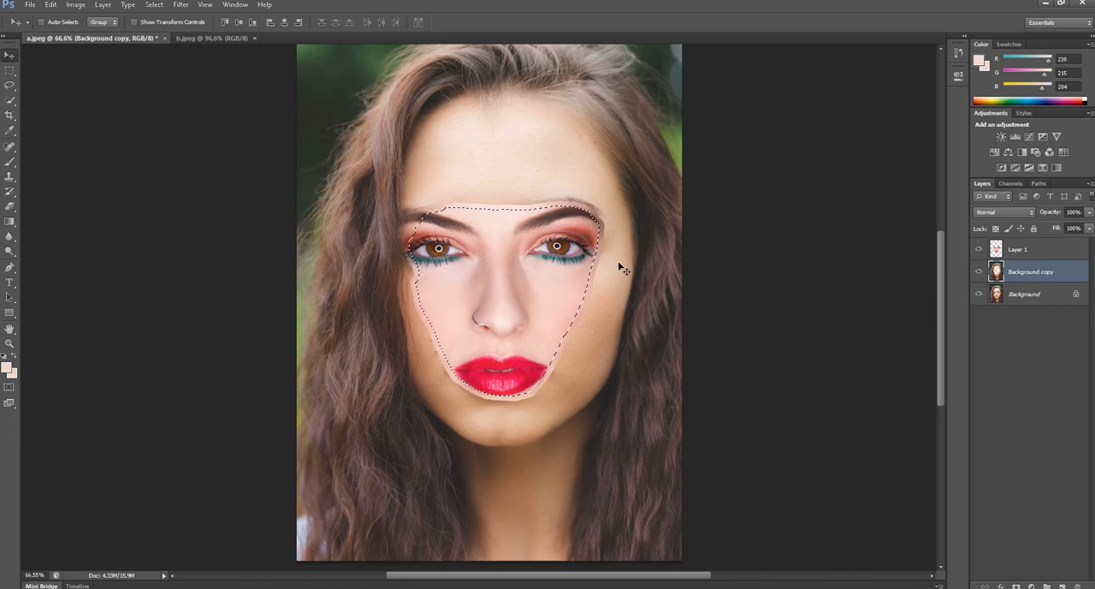
# - Auto-blend Layer 1 and Background copy using the Panorama method with Seamless Tones and Colors, and clear the selection
pyautogui.keyDown('ctrl'); pyautogui.click(1031, 250); pyautogui.keyUp('ctrl')
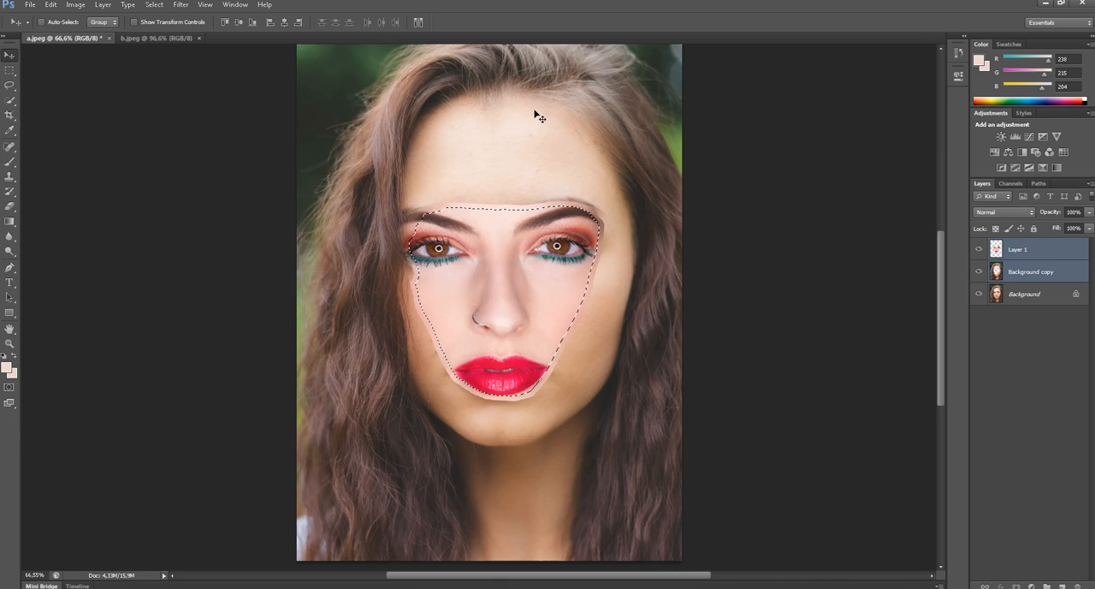
pyautogui.click(44, 7)
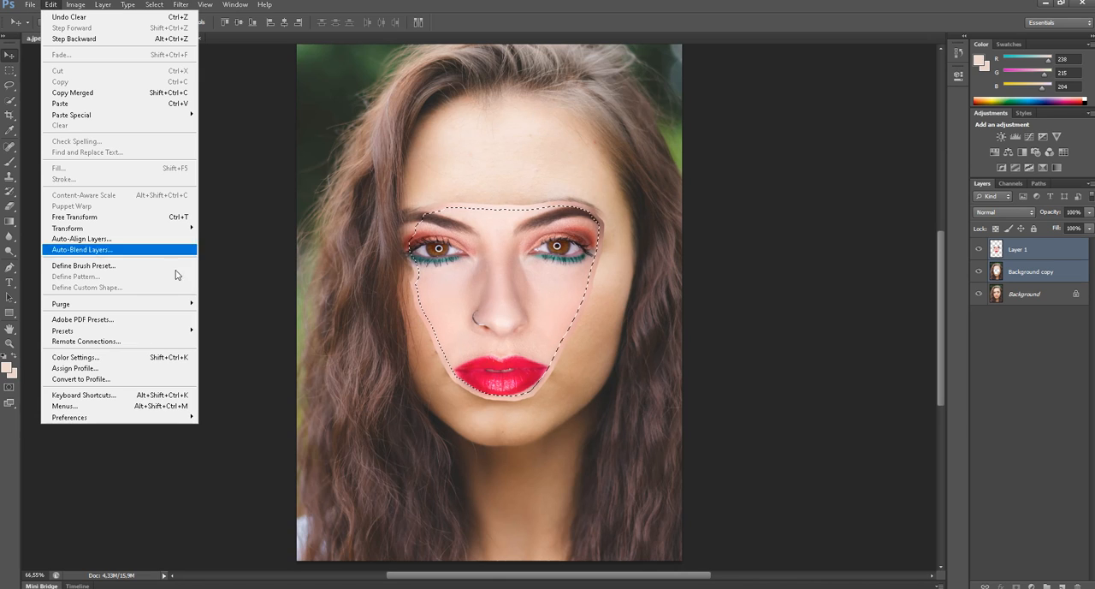
pyautogui.click(118, 255)
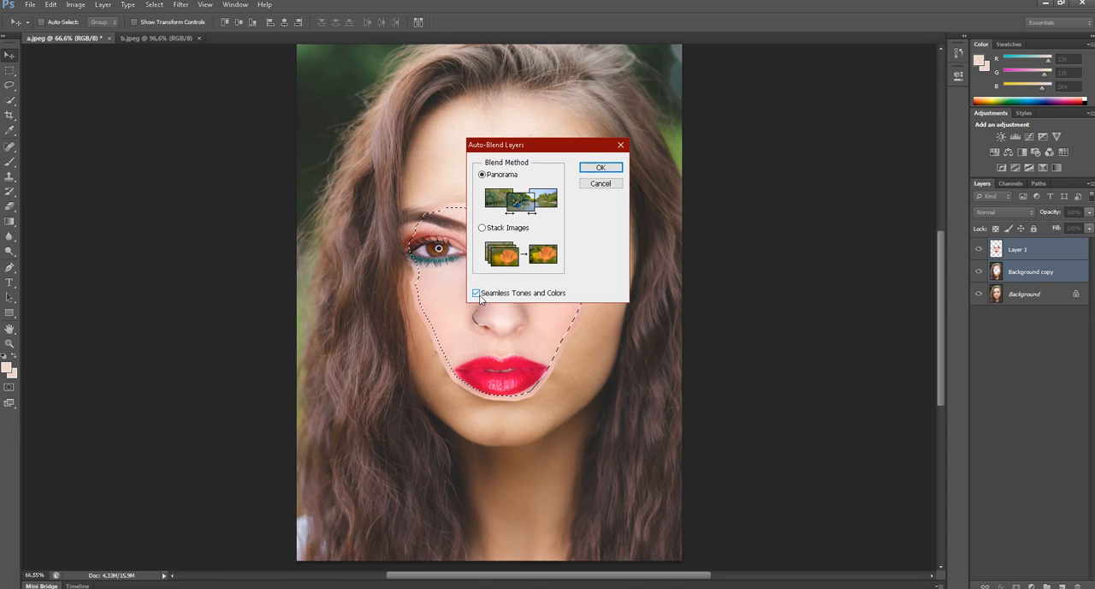
pyautogui.click(599, 168)
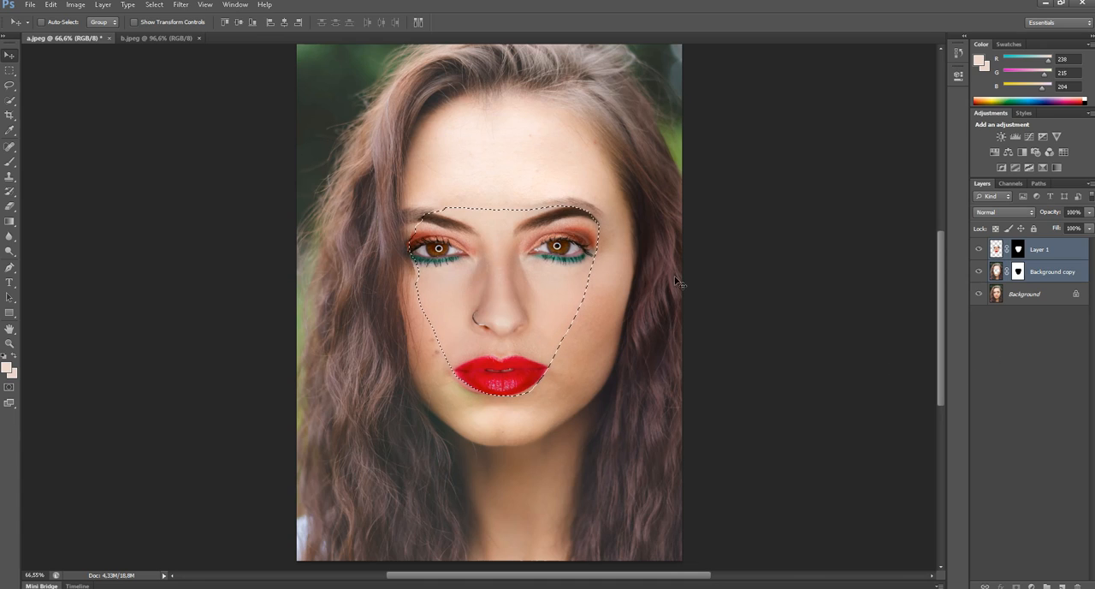
pyautogui.hotkey('ctrl', 'd')
# - Merge the two blended layers into one and toggle its visibility to compare the result with the original face
pyautogui.scroll(3, 479, 175)
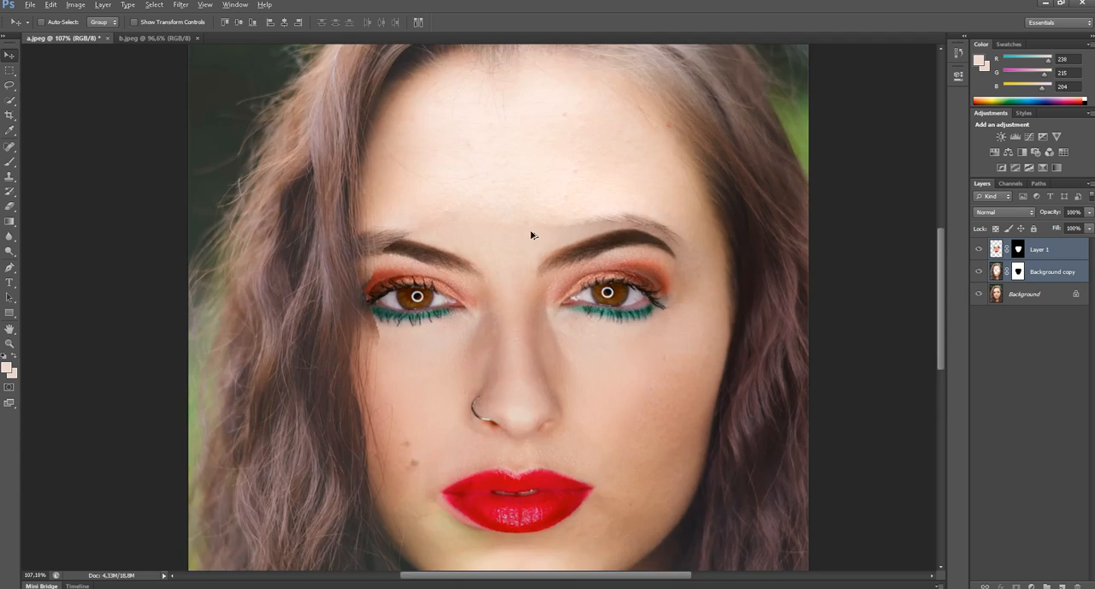
pyautogui.moveTo(522, 256); pyautogui.dragTo(525, 198)
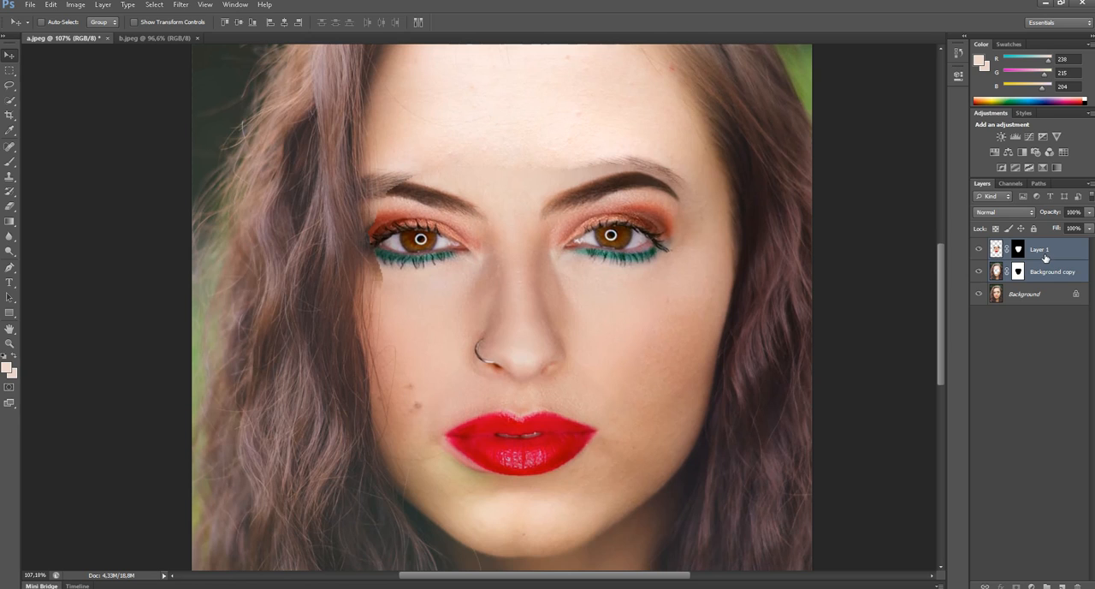
pyautogui.hotkey('ctrl', 'e')
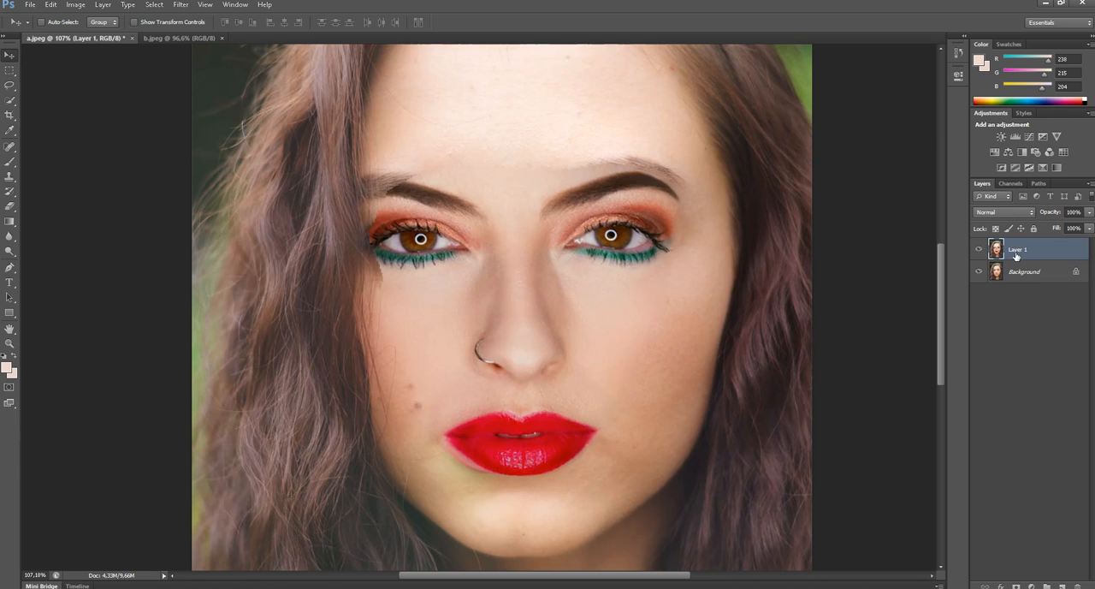
pyautogui.click(979, 250)
pyautogui.click(978, 249)
pyautogui.click(980, 250)
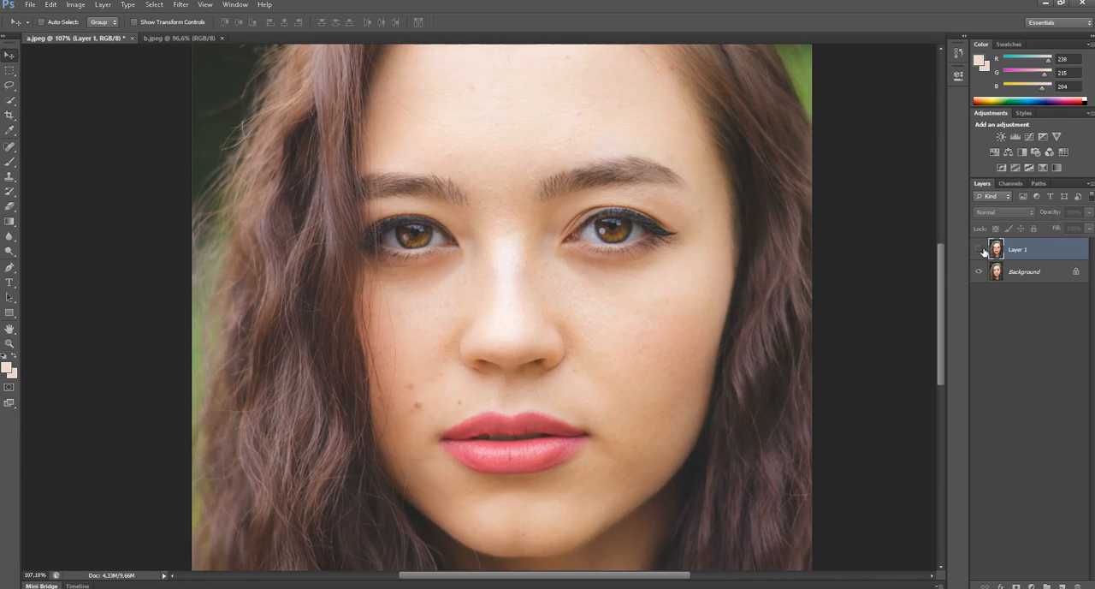
pyautogui.click(980, 251)
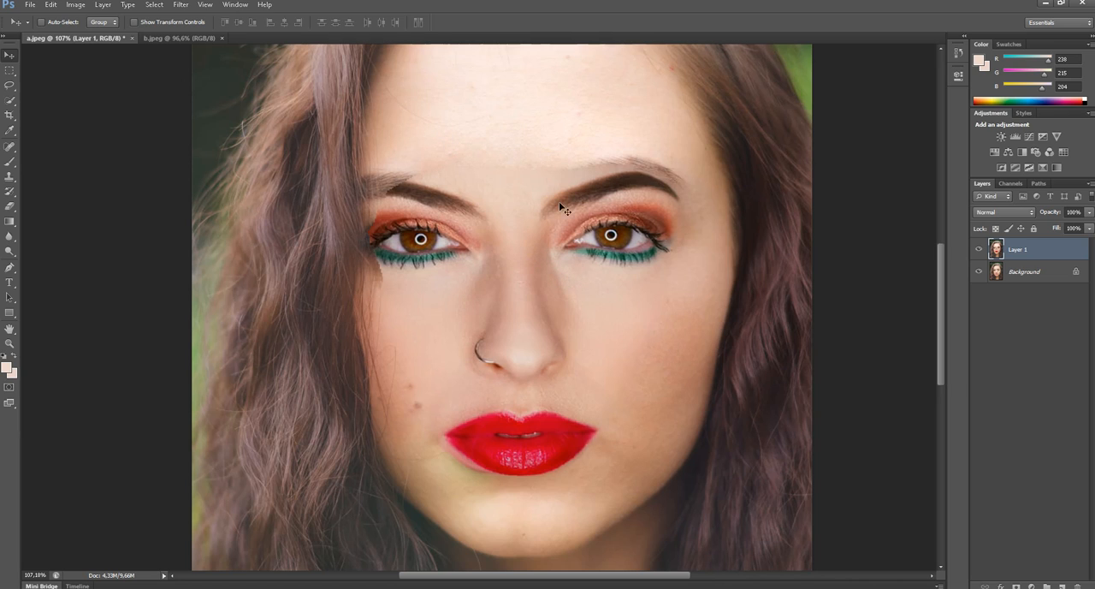
# - Sample the skin tone just above the gap between the eyebrows with the Eyedropper as the foreground colour
pyautogui.click(8, 130)
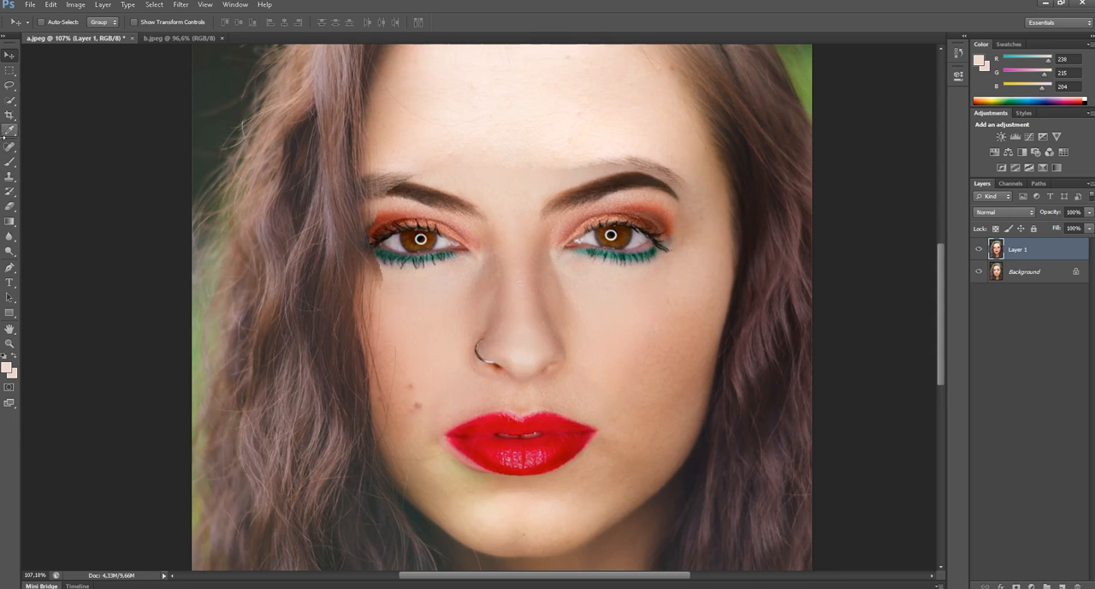
pyautogui.click(12, 131)
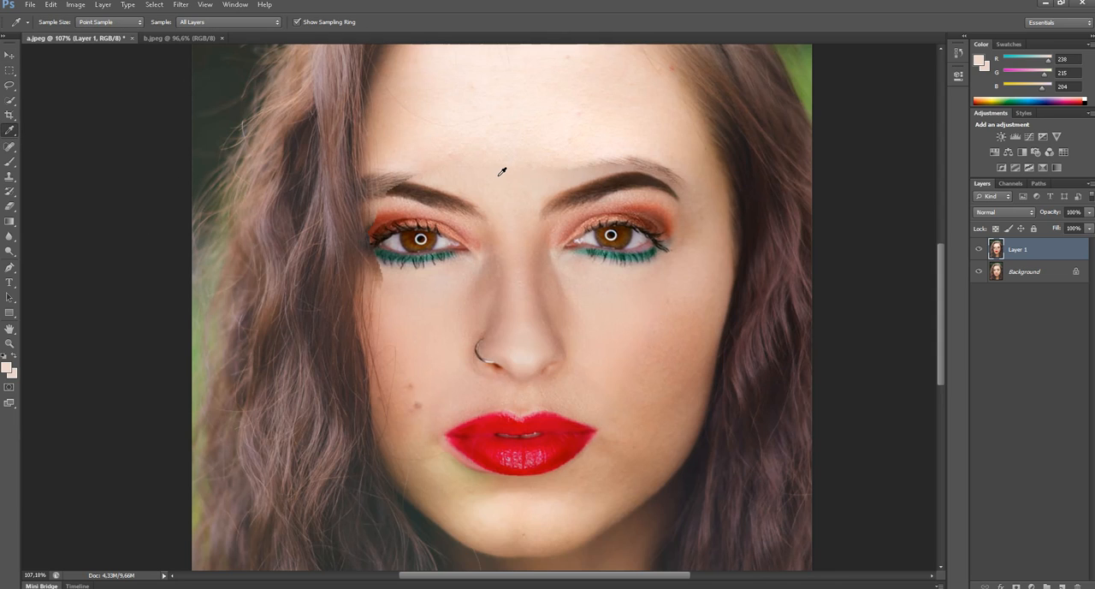
pyautogui.scroll(5, 502, 166)
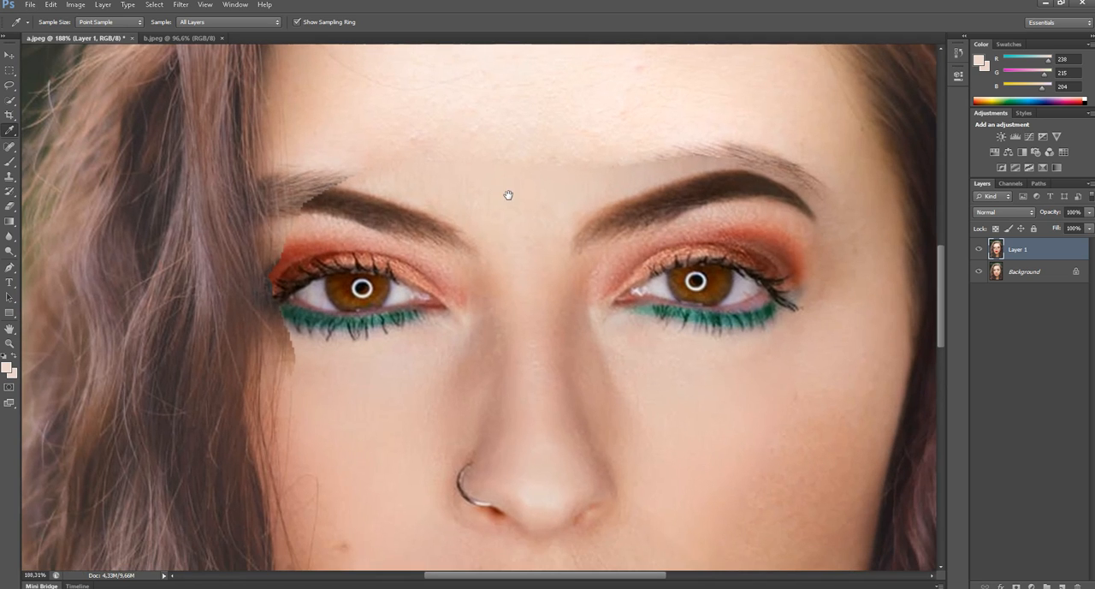
pyautogui.scroll(1, 508, 191)
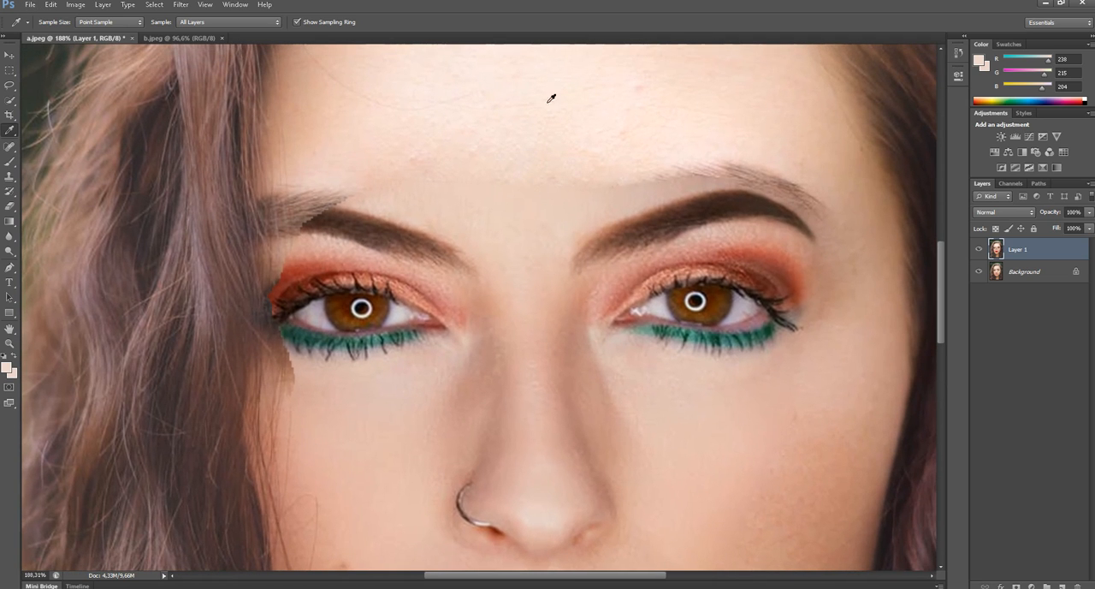
pyautogui.click(504, 195)
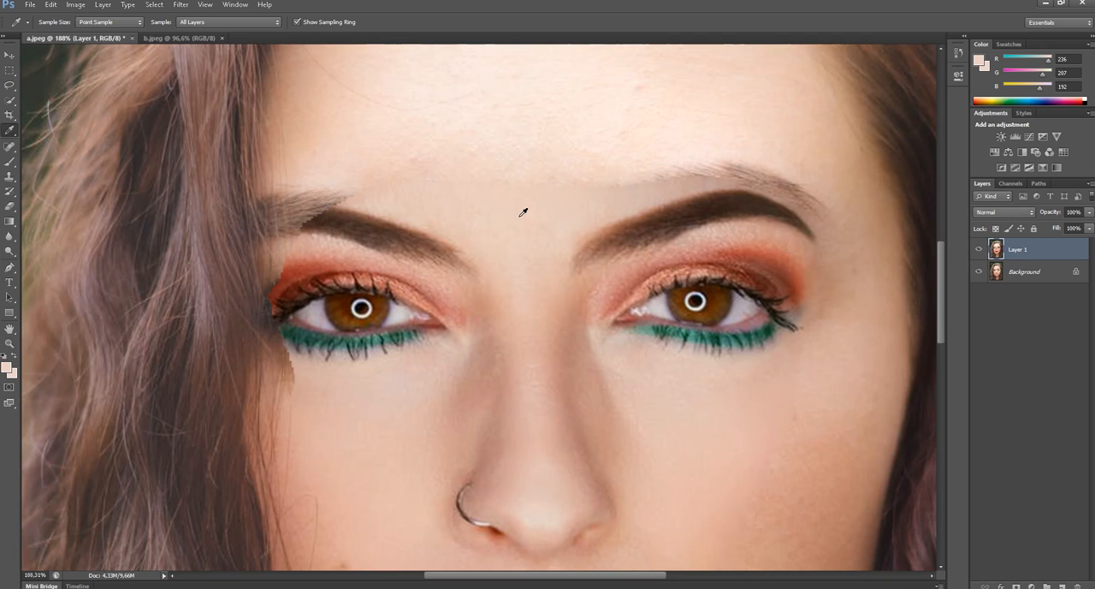
# - Set up a hard round brush at 37% opacity and paint the sampled skin tone over the forehead seam above the eyebrows
pyautogui.click(7, 164)
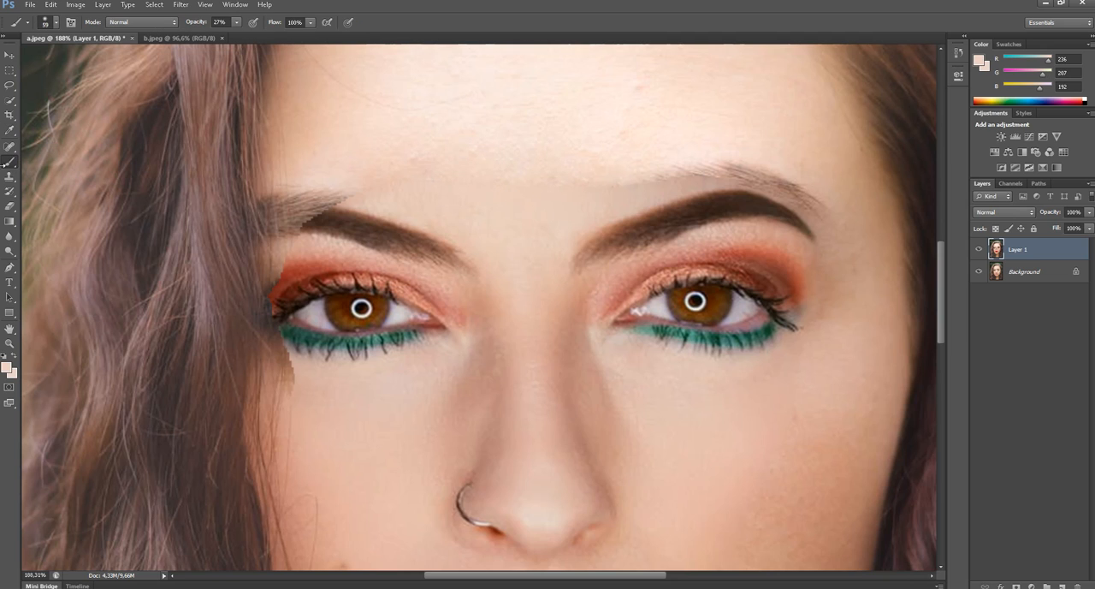
pyautogui.click(57, 24)
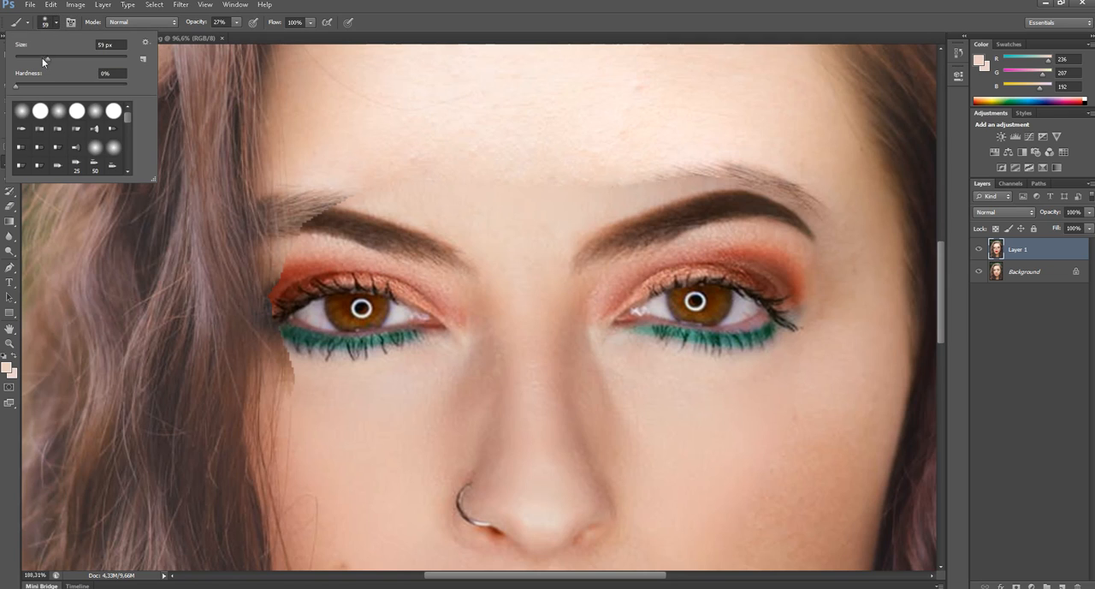
pyautogui.click(40, 110)
pyautogui.moveTo(48, 57); pyautogui.dragTo(50, 57)
pyautogui.click(211, 43)
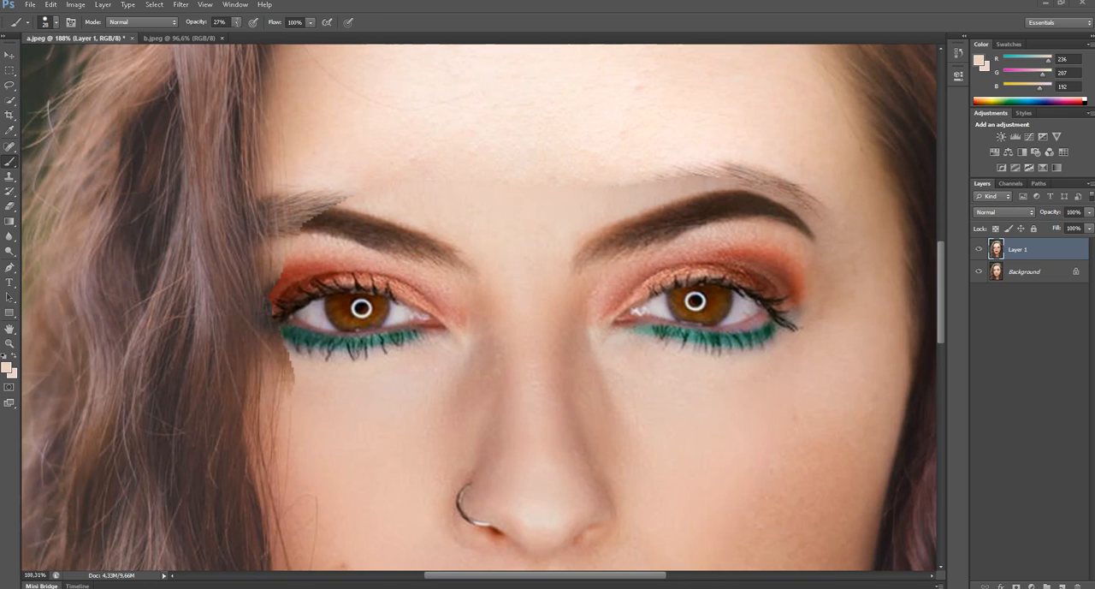
pyautogui.click(236, 22)
pyautogui.click(478, 183)
pyautogui.moveTo(621, 171)
pyautogui.mouseDown()
pyautogui.moveTo(678, 150)
pyautogui.moveTo(632, 162)
pyautogui.moveTo(541, 164)
pyautogui.mouseUp()
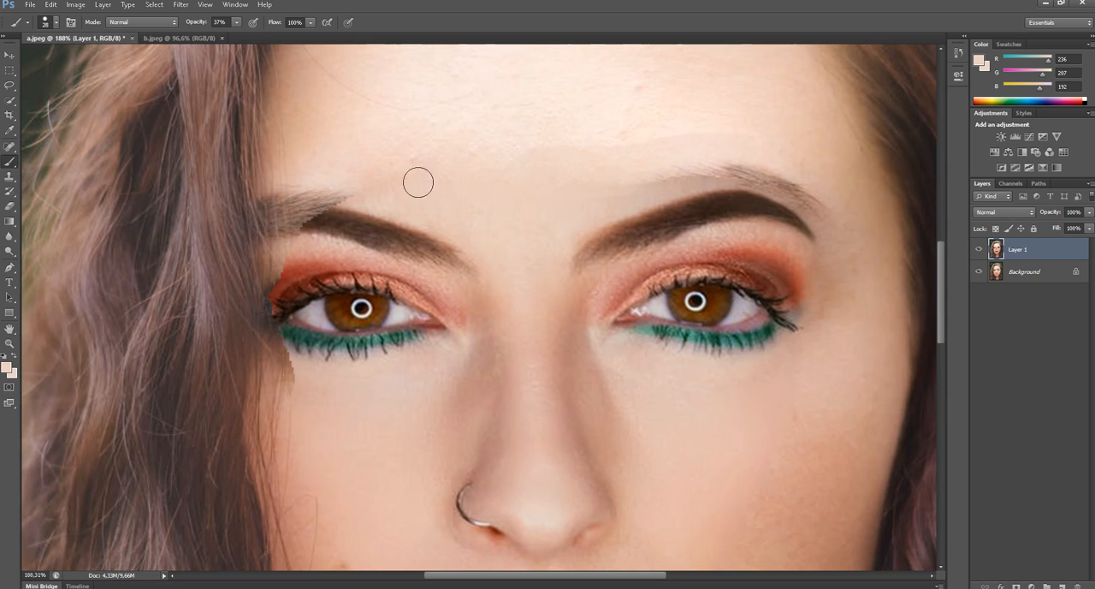
# - Try covering the leftover hairs above the right-hand eyebrow with skin-tone strokes at 53% brush opacity
pyautogui.scroll(-3, 321, 182)
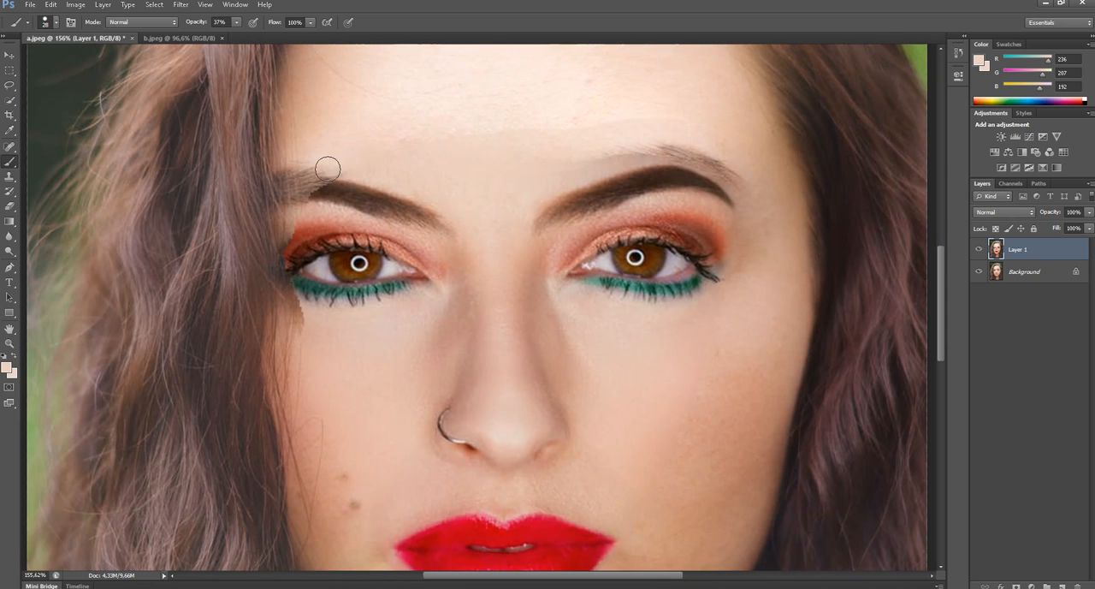
pyautogui.scroll(-3, 433, 205)
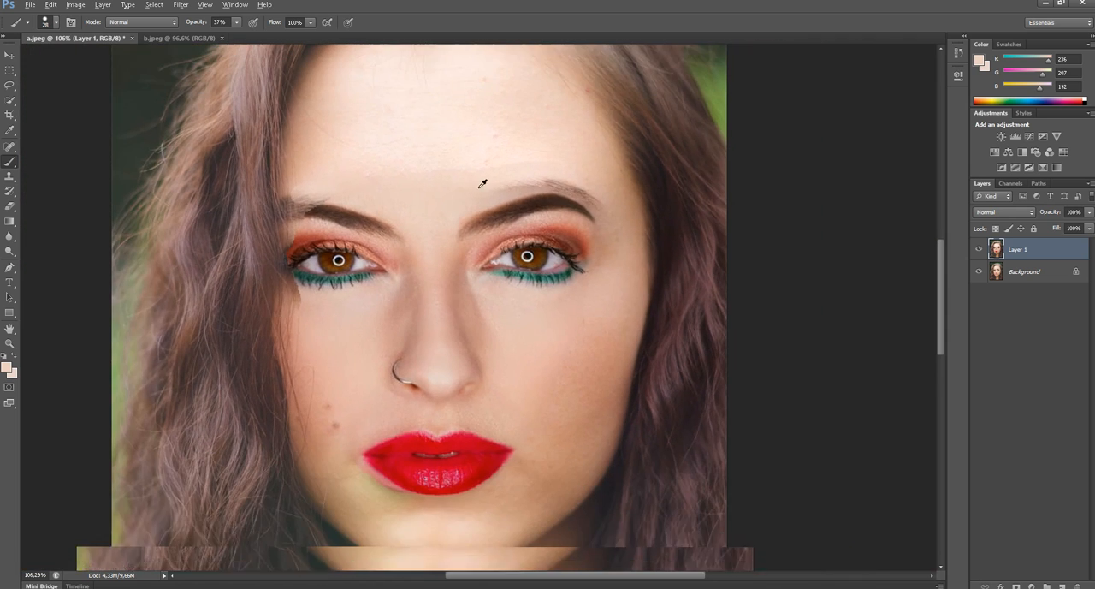
pyautogui.scroll(-1, 482, 183)
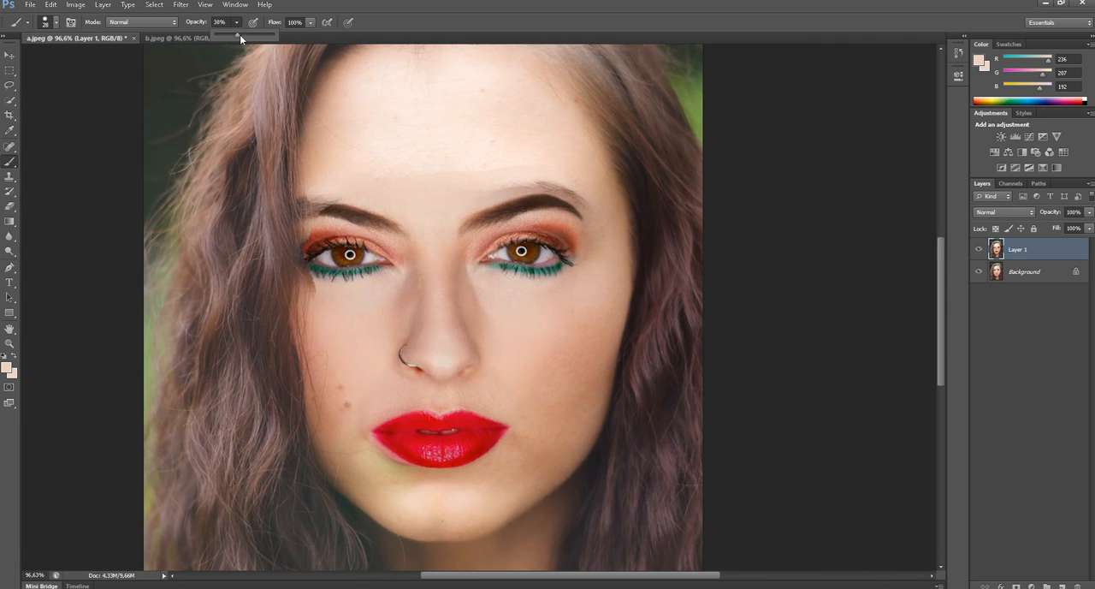
pyautogui.moveTo(240, 34); pyautogui.dragTo(247, 35)
pyautogui.moveTo(541, 176); pyautogui.dragTo(567, 185)
pyautogui.moveTo(462, 198)
pyautogui.mouseDown()
pyautogui.moveTo(551, 182)
pyautogui.moveTo(592, 211)
pyautogui.mouseUp()
pyautogui.moveTo(539, 182)
pyautogui.mouseDown()
pyautogui.moveTo(591, 206)
pyautogui.moveTo(608, 236)
pyautogui.mouseUp()
pyautogui.hotkey('ctrl', 'z')
# - Try the Color blend mode on Layer 1 and undo it
pyautogui.click(1004, 213)
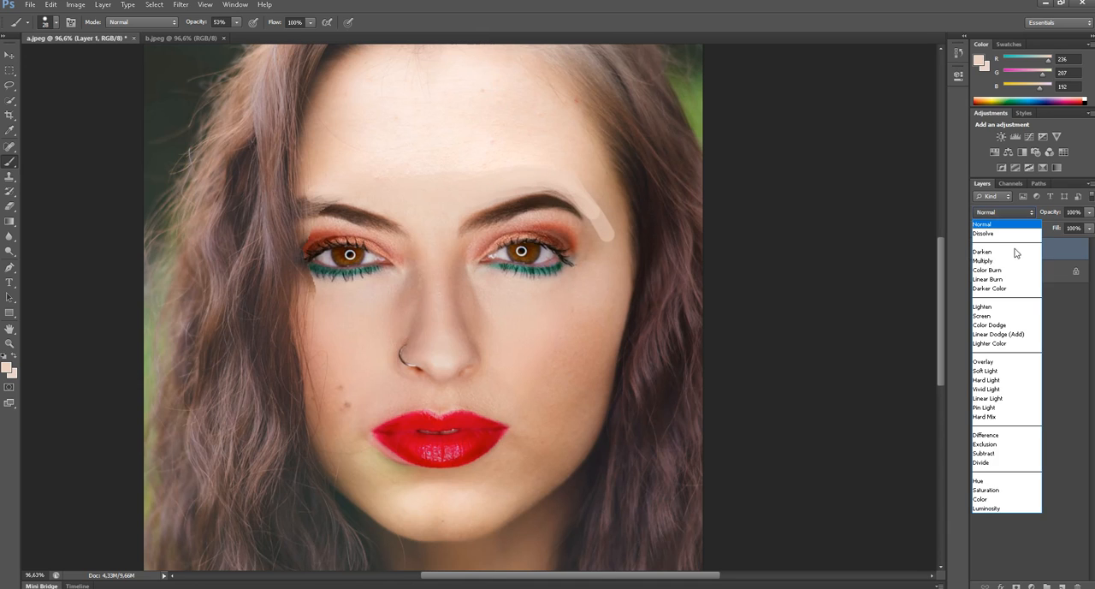
pyautogui.click(993, 499)
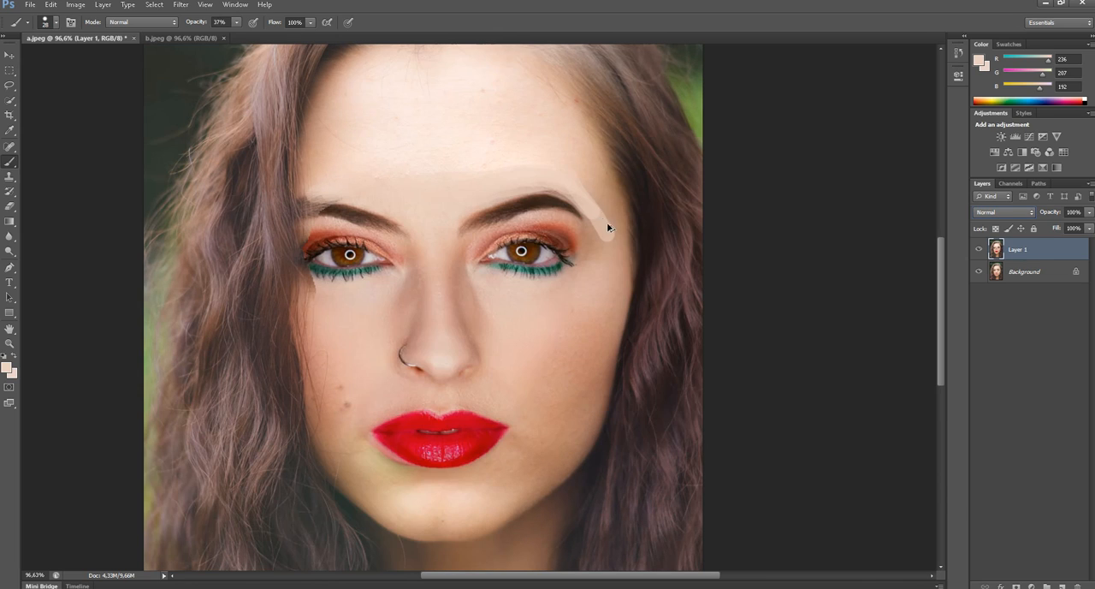
pyautogui.hotkey('ctrl', 'z')
# - Step back the earlier brush strokes and repaint the outer end of the right-hand eyebrow with the sampled skin tone
pyautogui.hotkey('ctrl', 'alt', 'z')
pyautogui.moveTo(574, 197); pyautogui.dragTo(590, 206)
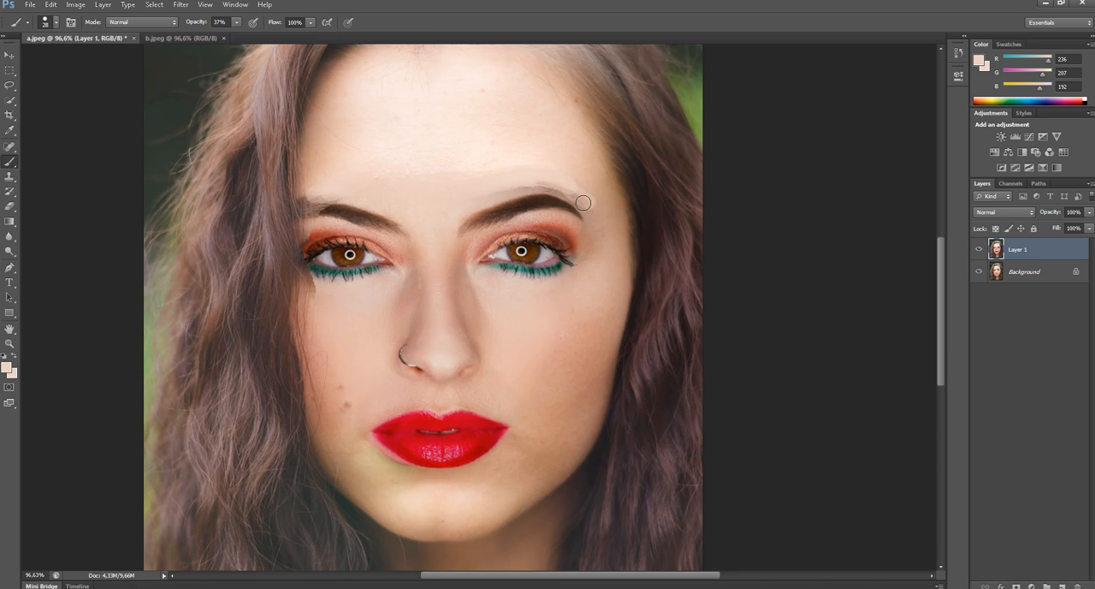
# - Sample the tan skin tone below the lips' left-hand corner and brush it over the pink fringe along the lower lip
pyautogui.moveTo(509, 344); pyautogui.dragTo(509, 311)
pyautogui.scroll(5, 415, 408)
pyautogui.moveTo(408, 426); pyautogui.dragTo(446, 385)
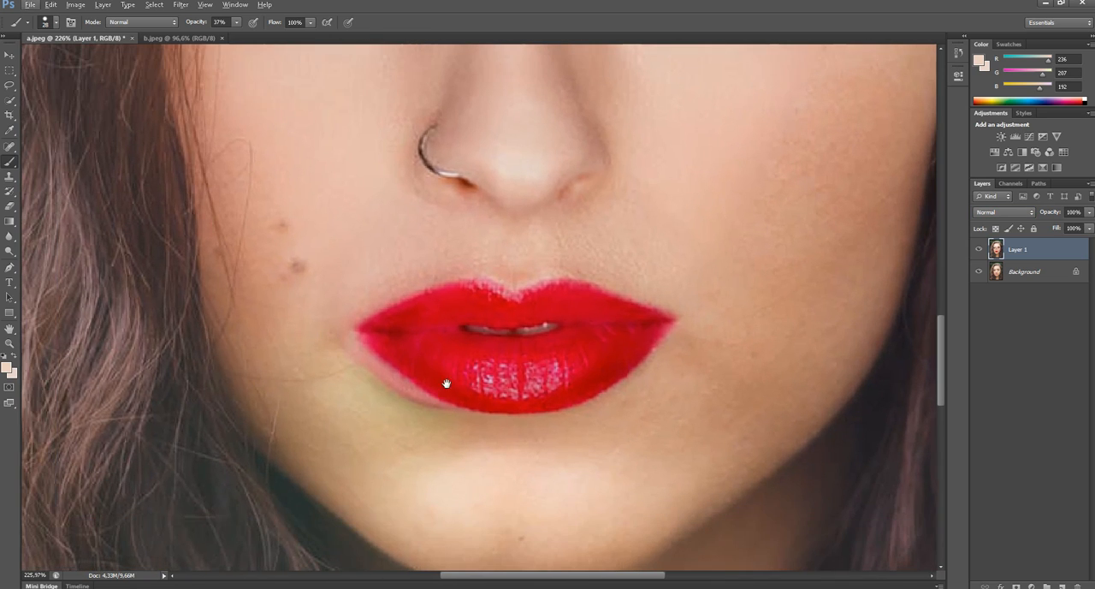
pyautogui.click(9, 130)
pyautogui.click(373, 411)
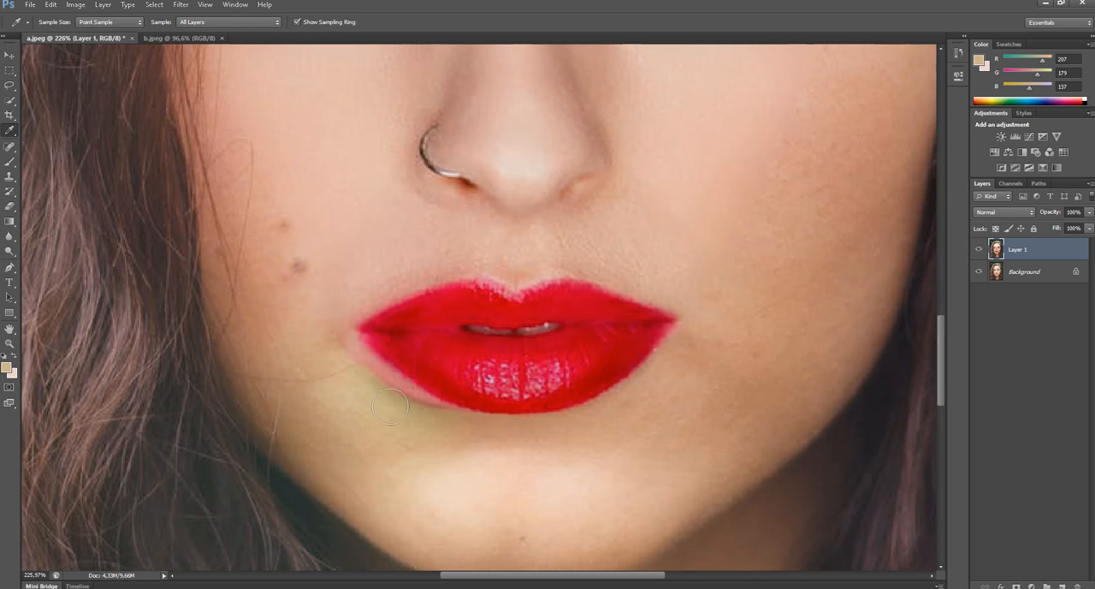
pyautogui.press('b')
pyautogui.moveTo(458, 435)
pyautogui.mouseDown()
pyautogui.moveTo(341, 346)
pyautogui.moveTo(384, 395)
pyautogui.moveTo(366, 385)
pyautogui.moveTo(416, 420)
pyautogui.moveTo(389, 406)
pyautogui.moveTo(455, 433)
pyautogui.moveTo(409, 415)
pyautogui.moveTo(436, 422)
pyautogui.moveTo(382, 379)
pyautogui.moveTo(413, 413)
pyautogui.mouseUp()
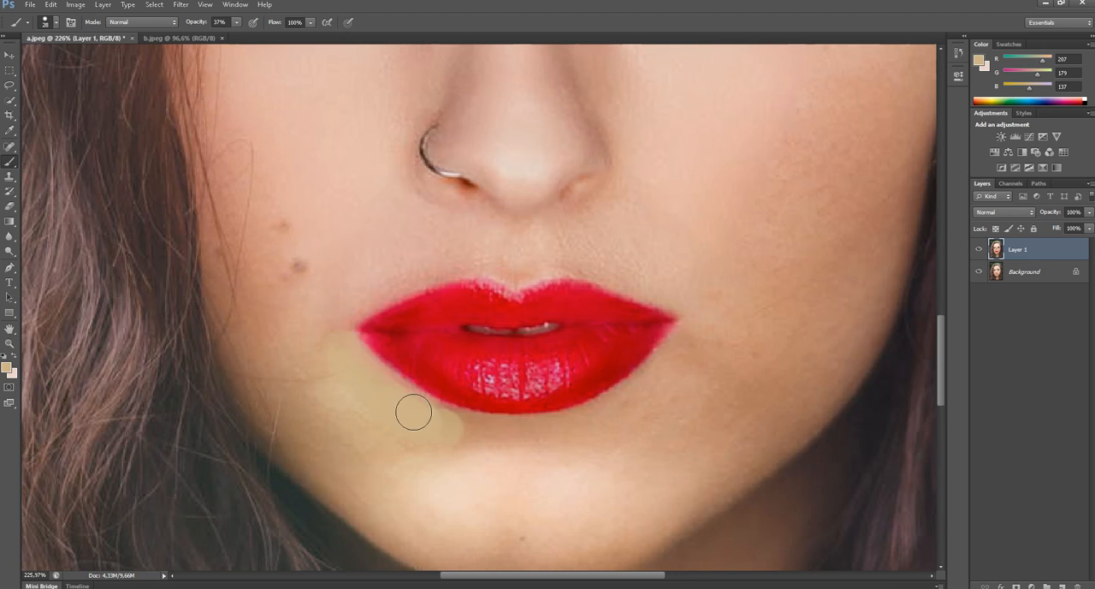
# - Brush the tan skin tone over the leftover hairs above both eyebrows and the jagged patch beneath the left-hand eye's outer corner
pyautogui.scroll(-4, 367, 222)
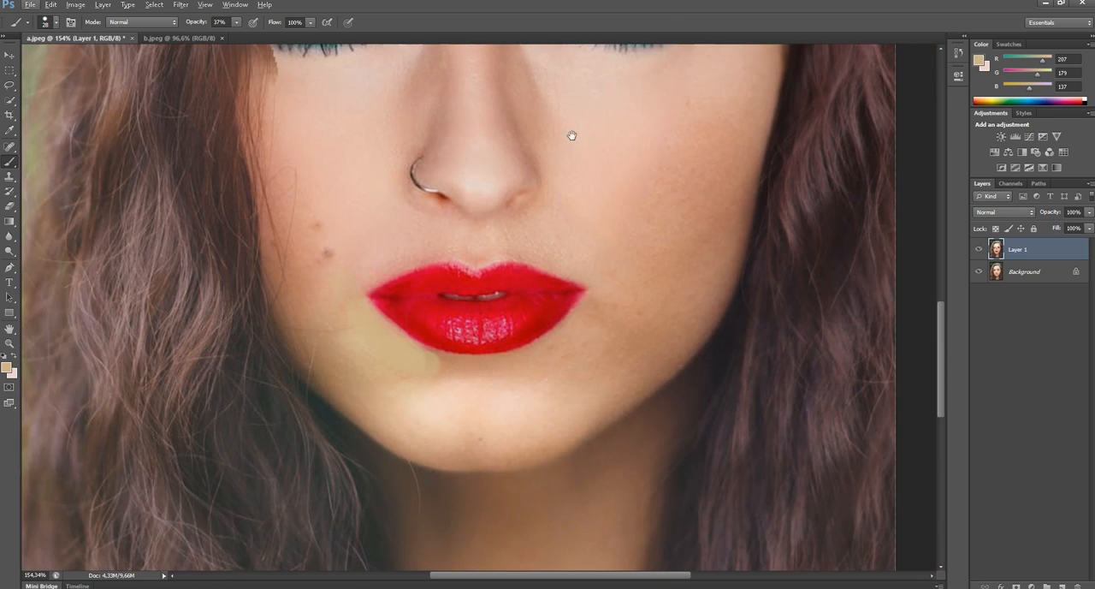
pyautogui.moveTo(571, 135); pyautogui.dragTo(579, 366)
pyautogui.moveTo(350, 142)
pyautogui.mouseDown()
pyautogui.moveTo(423, 191)
pyautogui.moveTo(350, 200)
pyautogui.moveTo(397, 189)
pyautogui.mouseUp()
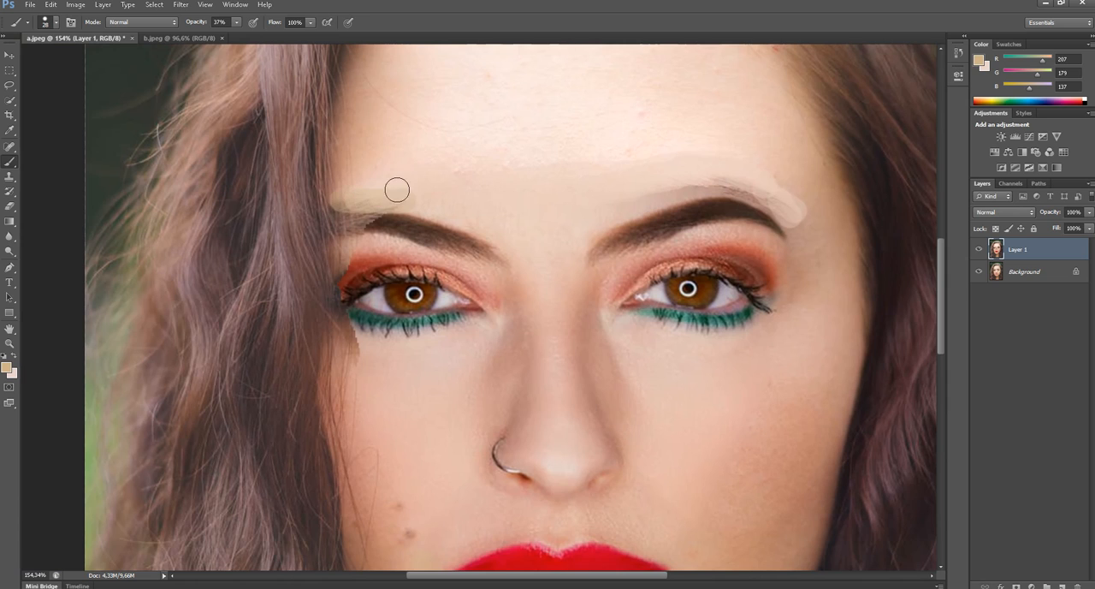
pyautogui.scroll(-4, 397, 189)
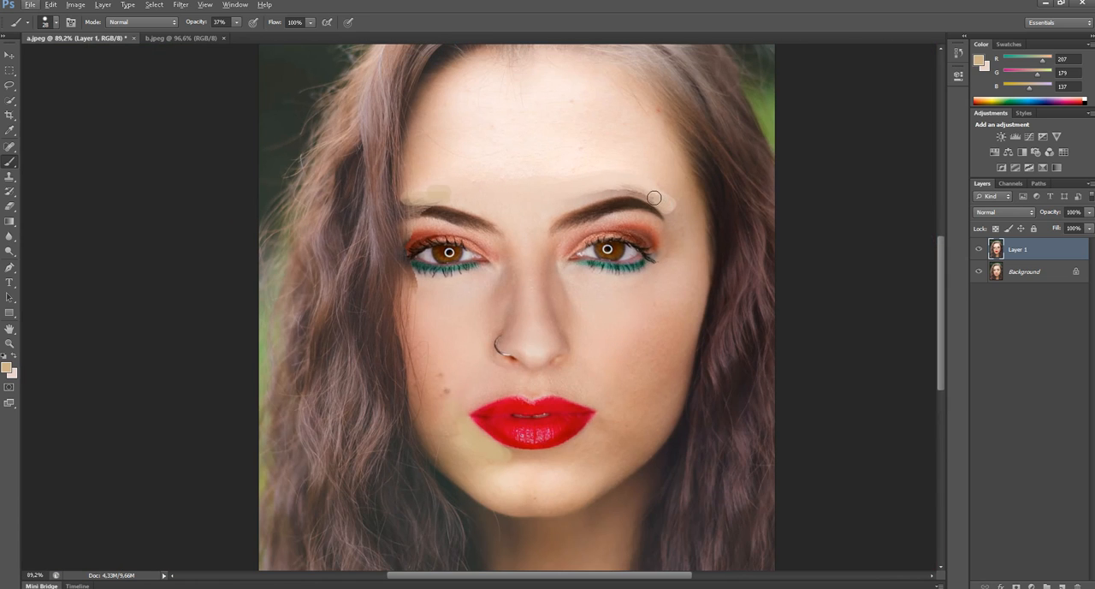
pyautogui.moveTo(654, 197)
pyautogui.mouseDown()
pyautogui.moveTo(597, 183)
pyautogui.moveTo(654, 199)
pyautogui.moveTo(618, 192)
pyautogui.mouseUp()
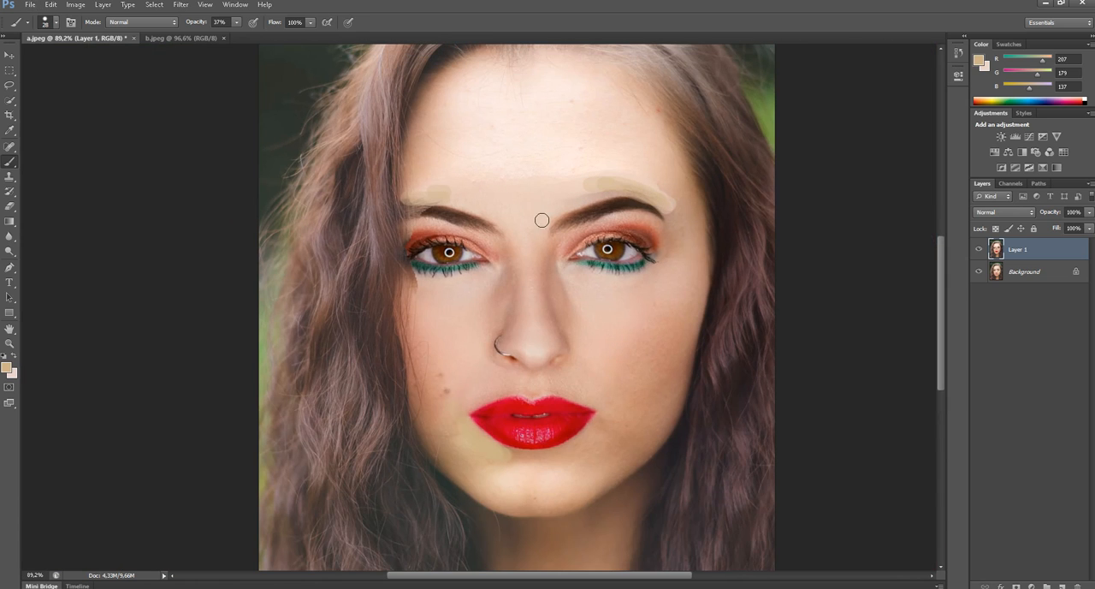
pyautogui.scroll(2, 499, 166)
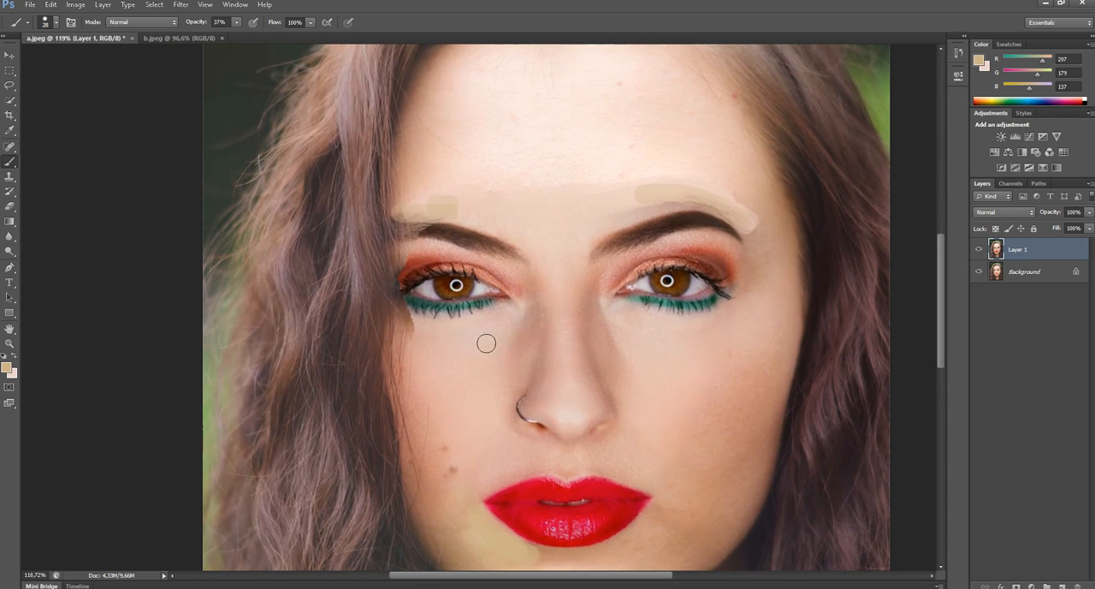
pyautogui.moveTo(408, 340)
pyautogui.mouseDown()
pyautogui.moveTo(403, 326)
pyautogui.moveTo(416, 325)
pyautogui.moveTo(403, 319)
pyautogui.mouseUp()
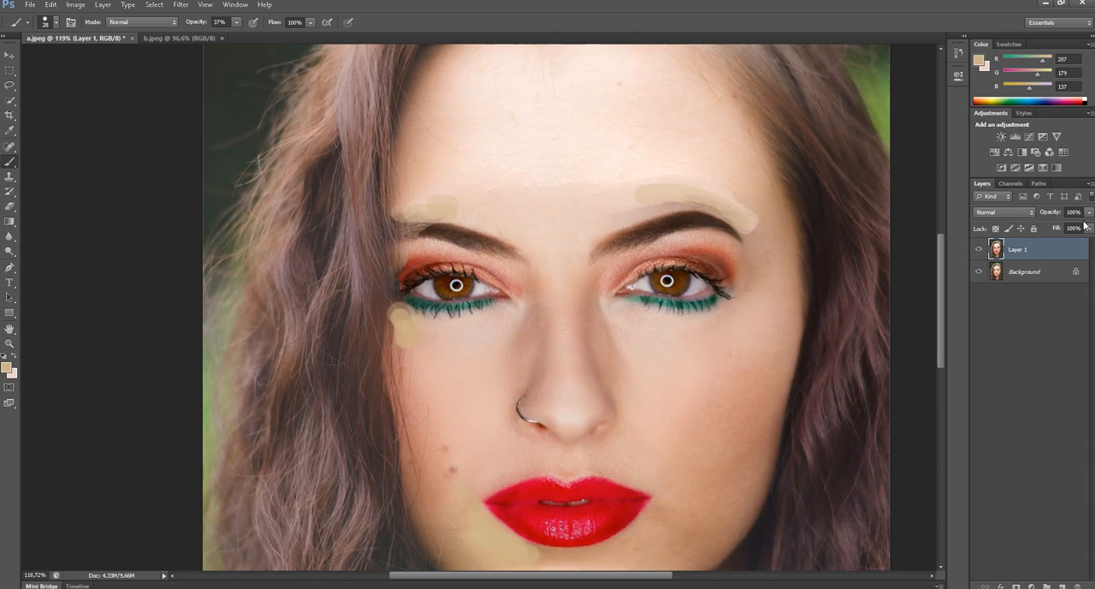
# - Use the Clone Stamp to rebuild the jagged outer end of the left-hand eyebrow with its own dark brow hairs
pyautogui.press('s')
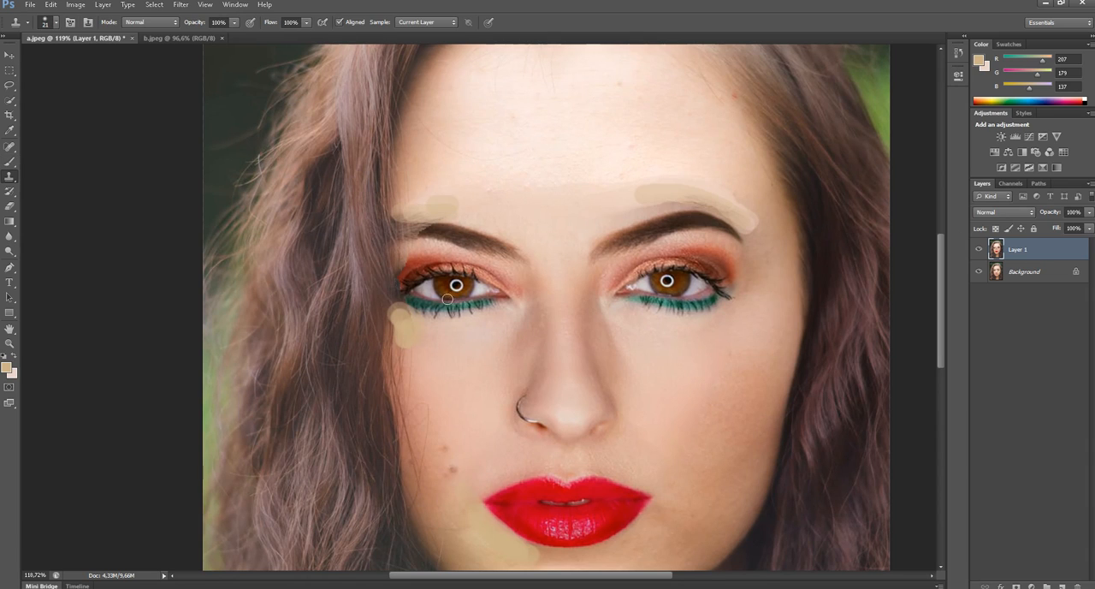
pyautogui.scroll(4, 385, 355)
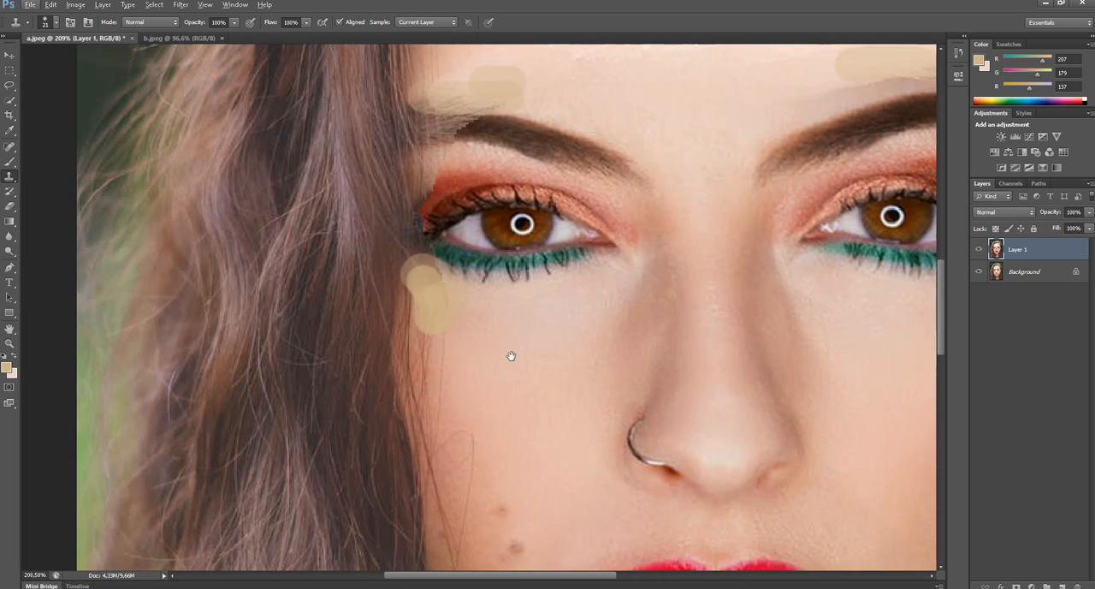
pyautogui.moveTo(511, 355); pyautogui.dragTo(498, 437)
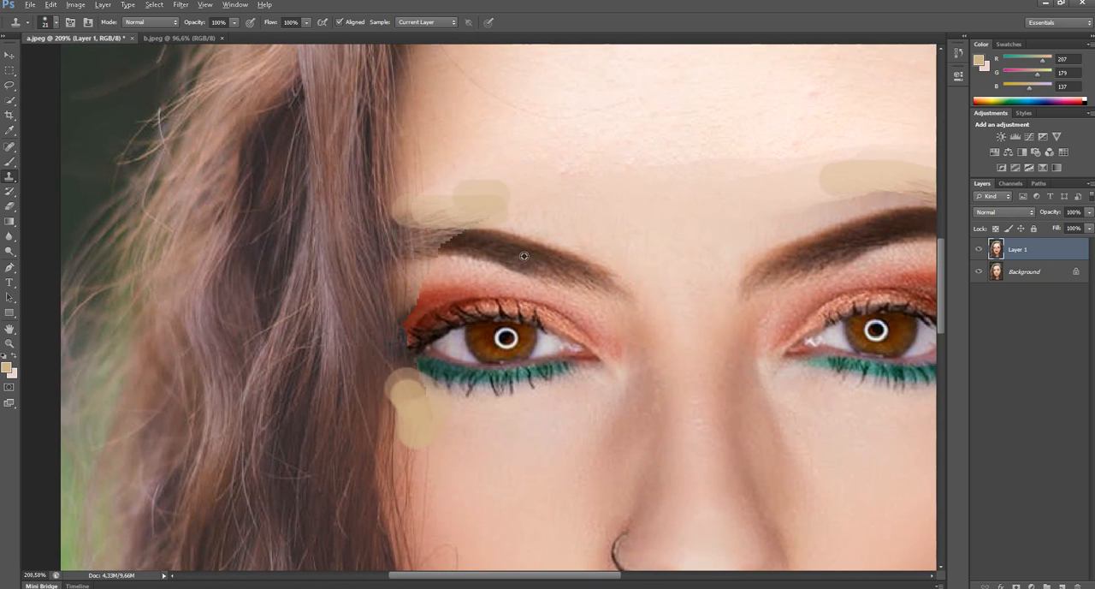
pyautogui.moveTo(458, 238); pyautogui.dragTo(436, 244)
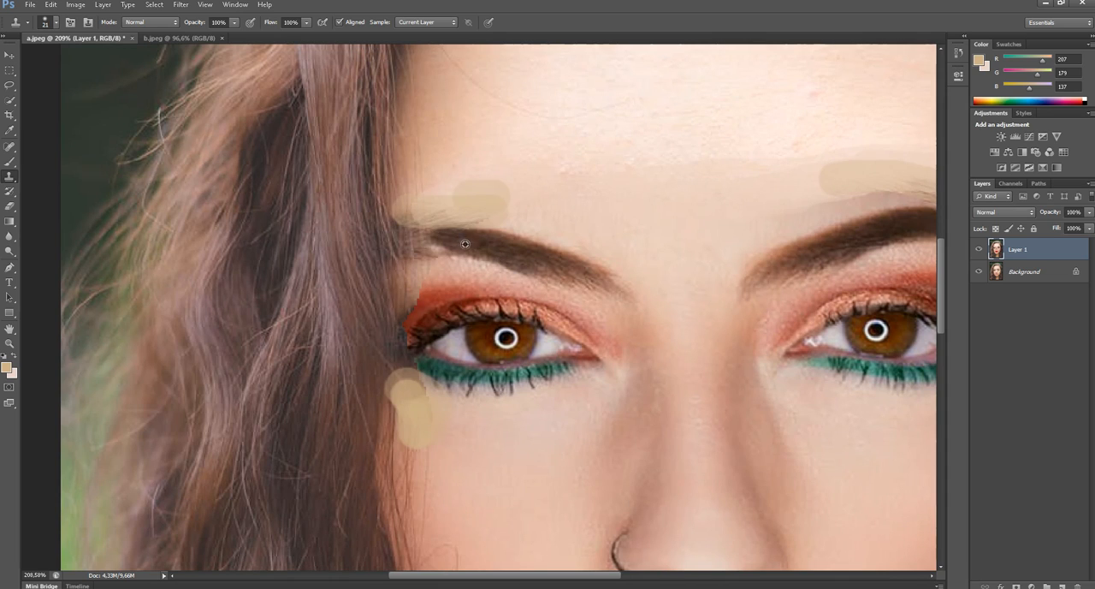
pyautogui.keyDown('alt'); pyautogui.click(511, 252); pyautogui.keyUp('alt')
pyautogui.moveTo(436, 241); pyautogui.dragTo(408, 246)
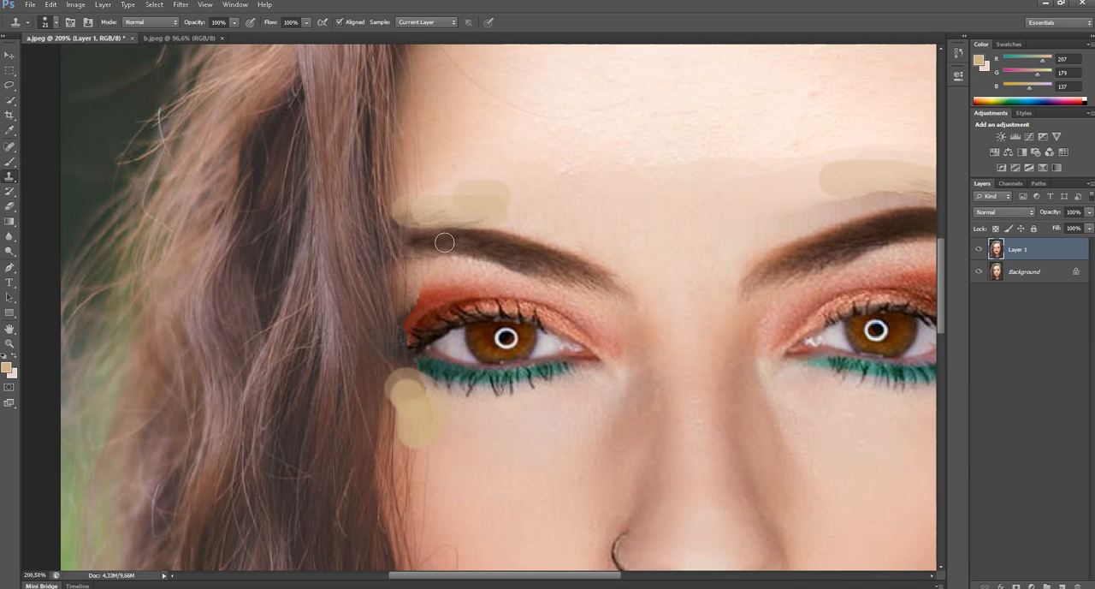
# - Enlarge the clone brush and cover the tan paint above the left-hand eyebrow with clean forehead skin
pyautogui.rightClick(493, 117)
pyautogui.moveTo(548, 151); pyautogui.dragTo(550, 149)
pyautogui.click(571, 7)
pyautogui.moveTo(484, 157)
pyautogui.mouseDown()
pyautogui.moveTo(501, 179)
pyautogui.moveTo(470, 179)
pyautogui.moveTo(504, 168)
pyautogui.moveTo(501, 191)
pyautogui.moveTo(430, 189)
pyautogui.moveTo(459, 196)
pyautogui.mouseUp()
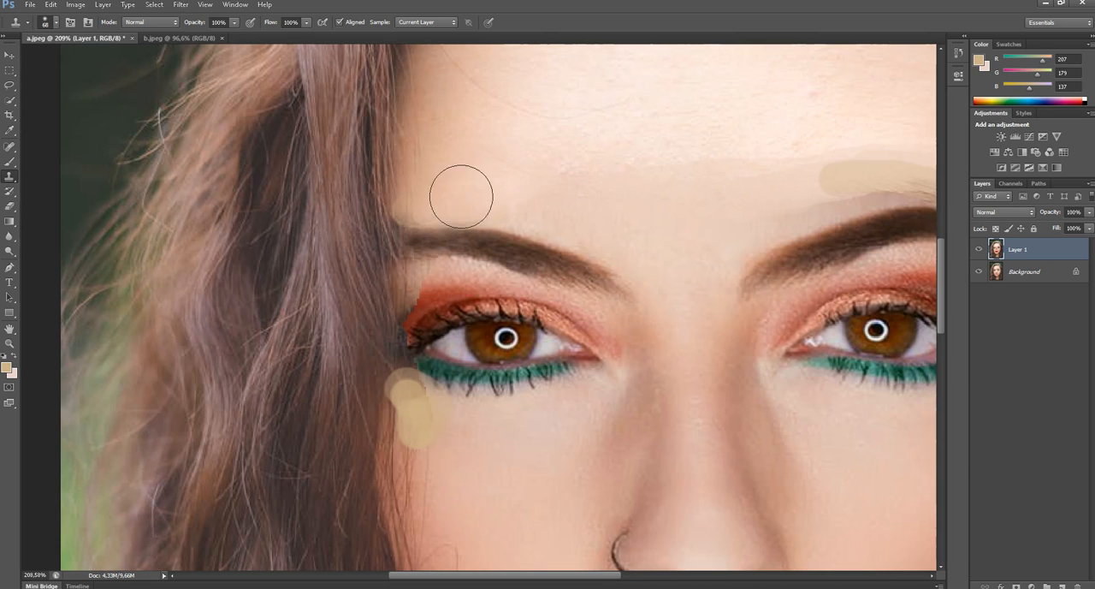
pyautogui.rightClick(495, 167)
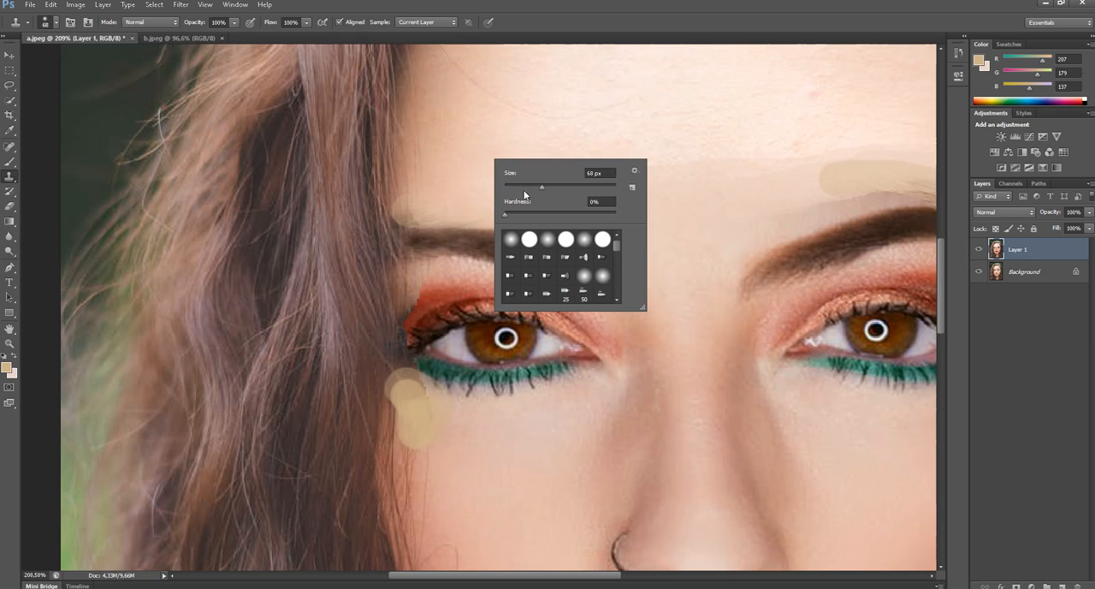
pyautogui.keyDown('alt'); pyautogui.click(519, 143); pyautogui.keyUp('alt')
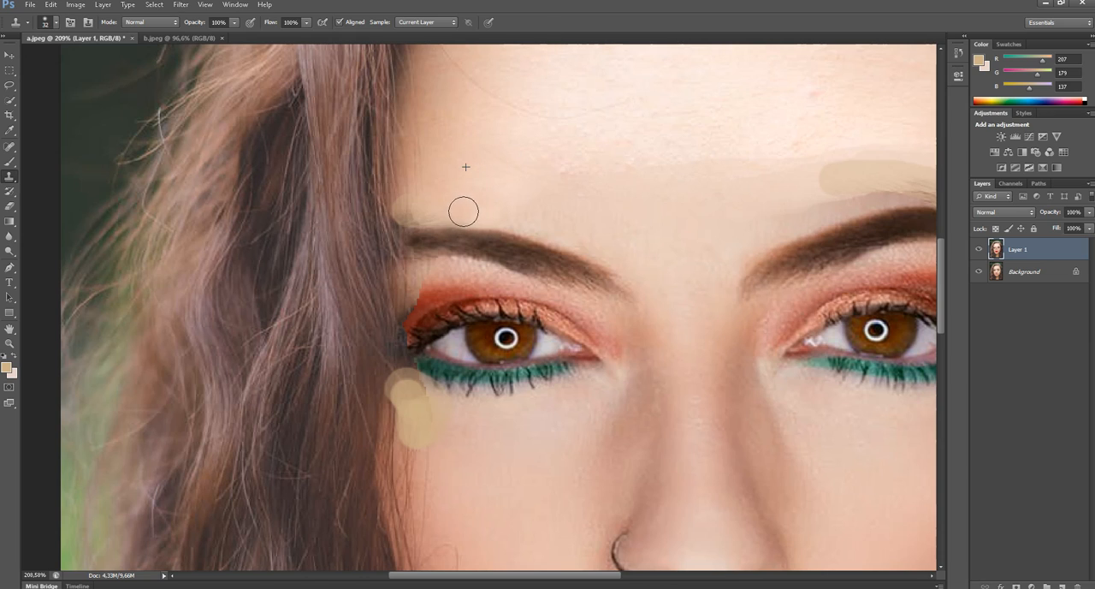
# - Clone hair strands with a larger brush down the hairline beside the left-hand eyebrow and eye
pyautogui.rightClick(375, 128)
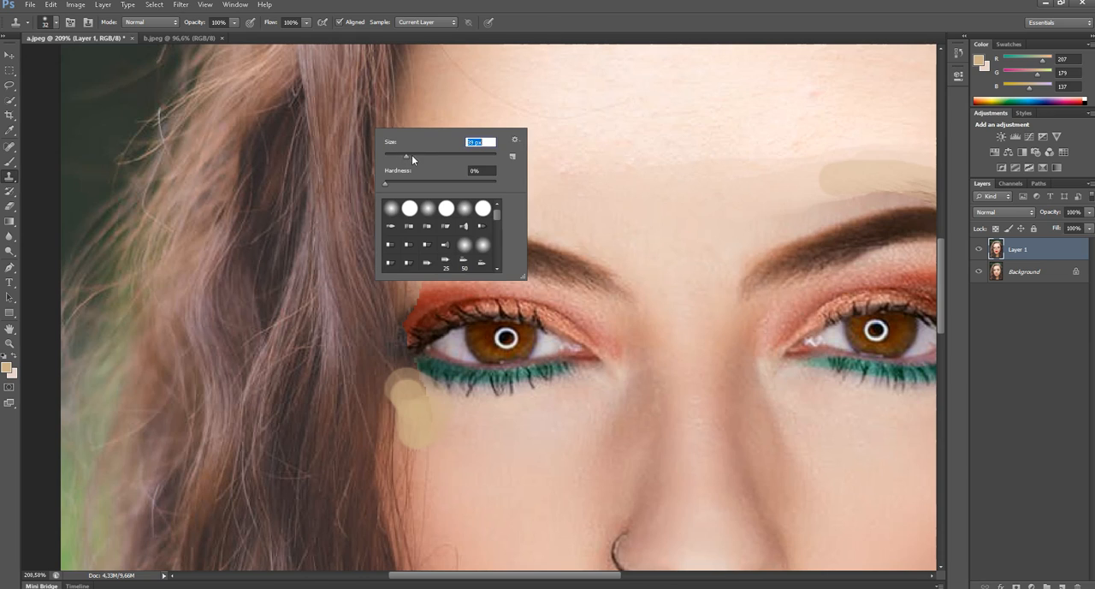
pyautogui.click(524, 24)
pyautogui.keyDown('alt'); pyautogui.click(376, 139); pyautogui.keyUp('alt')
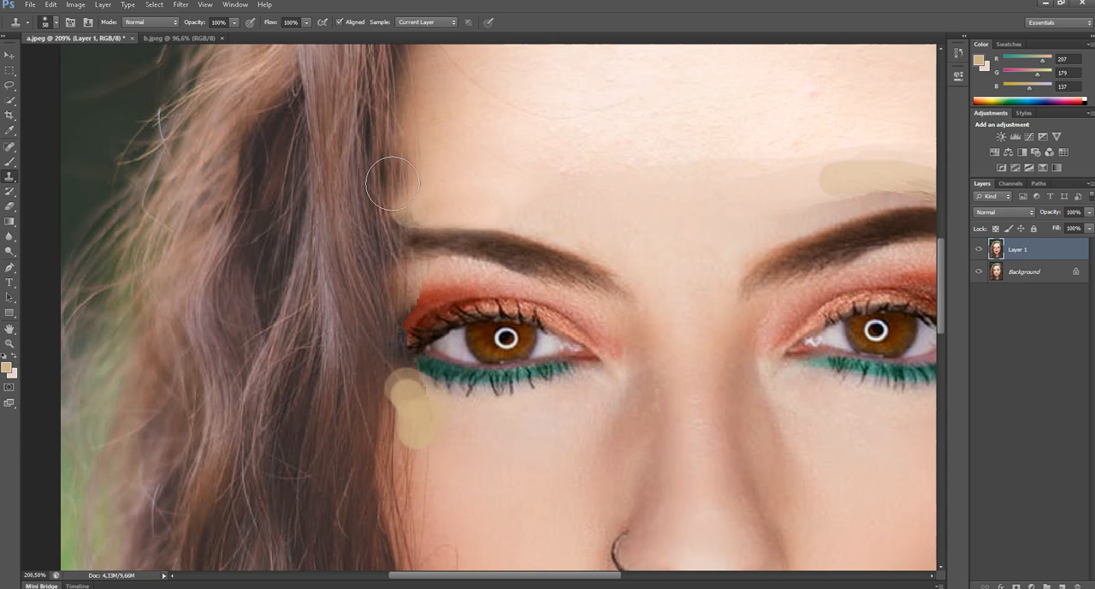
pyautogui.moveTo(388, 188)
pyautogui.mouseDown()
pyautogui.moveTo(385, 304)
pyautogui.moveTo(363, 376)
pyautogui.mouseUp()
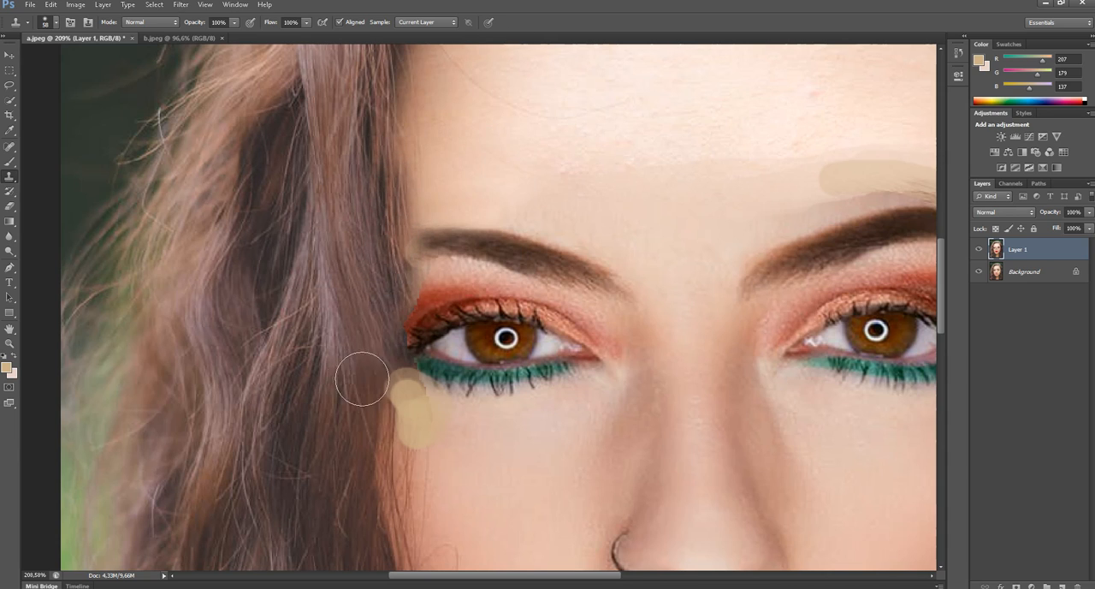
# - Reduce the Clone Stamp to 22 px and tidy the hair edge at the left-hand eyebrow's outer end
pyautogui.rightClick(494, 244)
pyautogui.keyDown('alt'); pyautogui.click(440, 244); pyautogui.keyUp('alt')
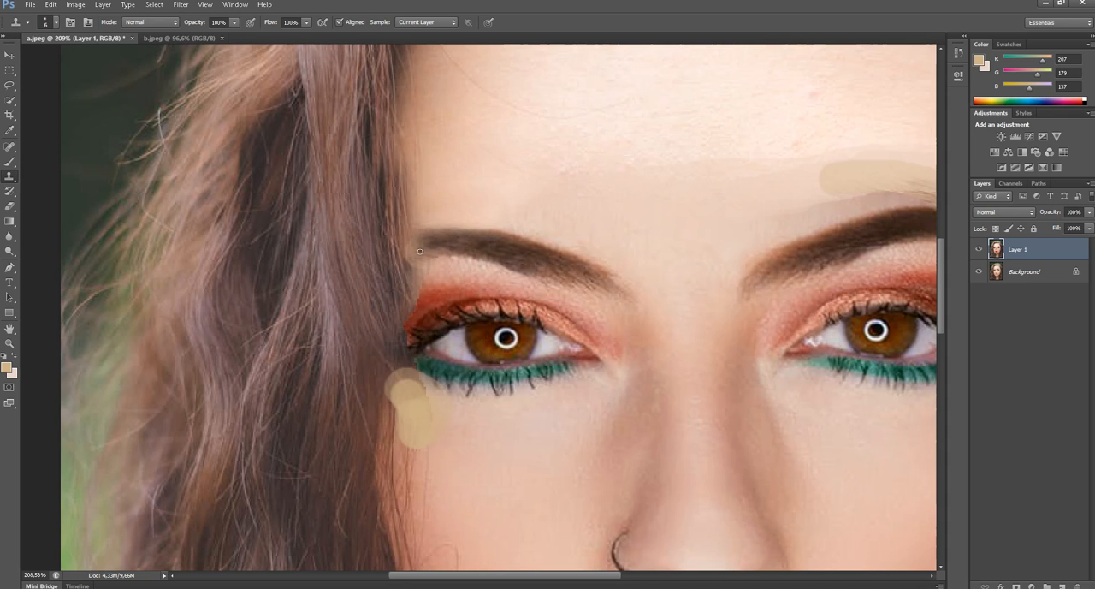
pyautogui.rightClick(462, 238)
pyautogui.click(481, 262)
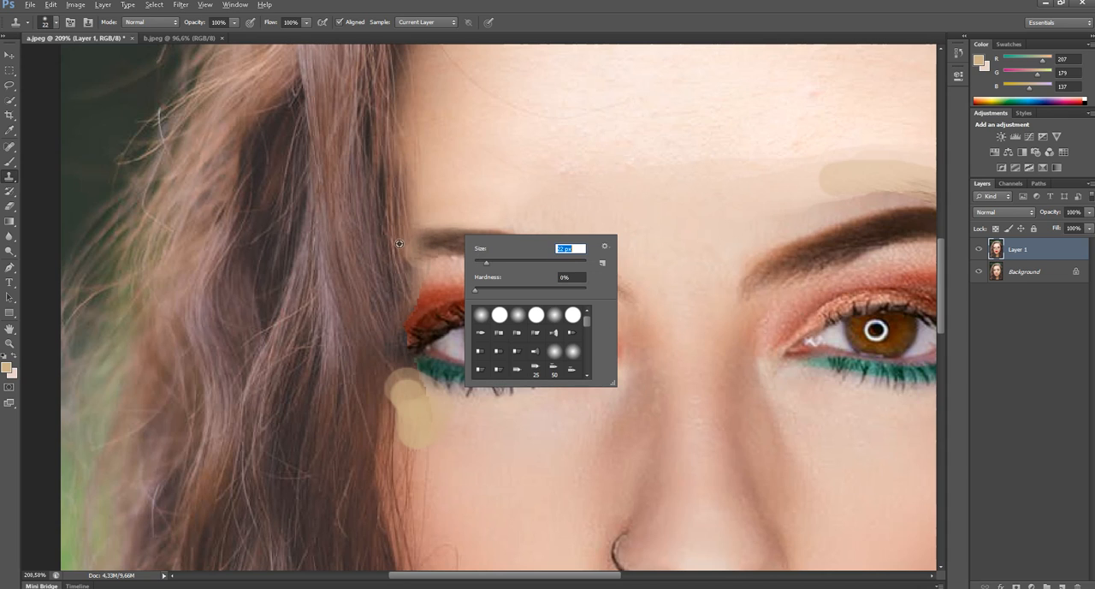
pyautogui.click(397, 242)
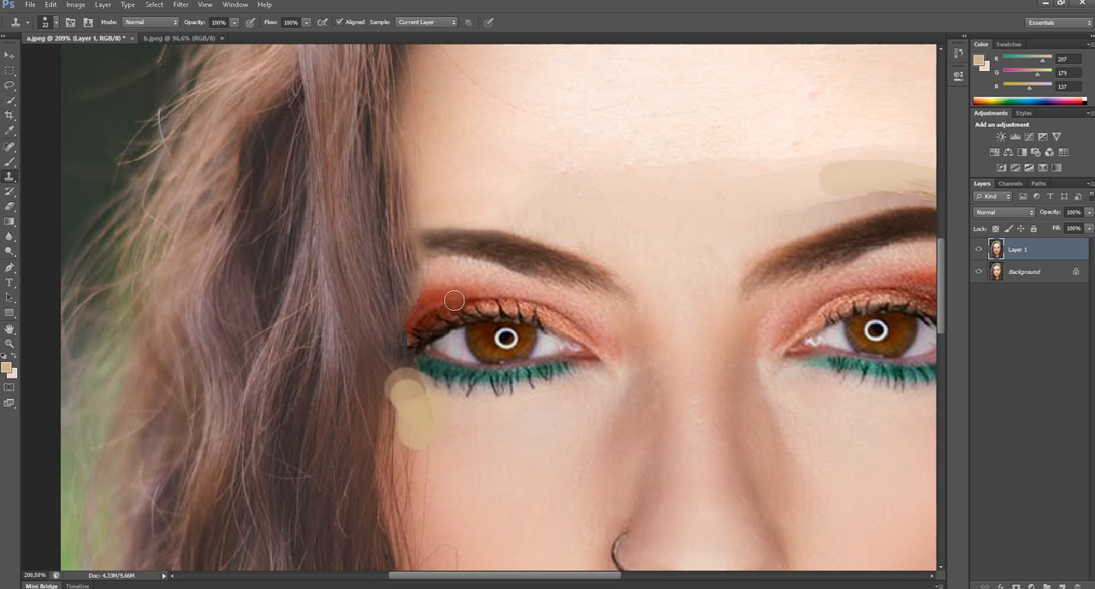
# - Try cloning orange eyeshadow beside the left-hand eyelid's outer edge with a very small brush, and undo the stroke
pyautogui.scroll(3, 437, 298)
pyautogui.moveTo(437, 298); pyautogui.dragTo(449, 261)
pyautogui.rightClick(449, 237)
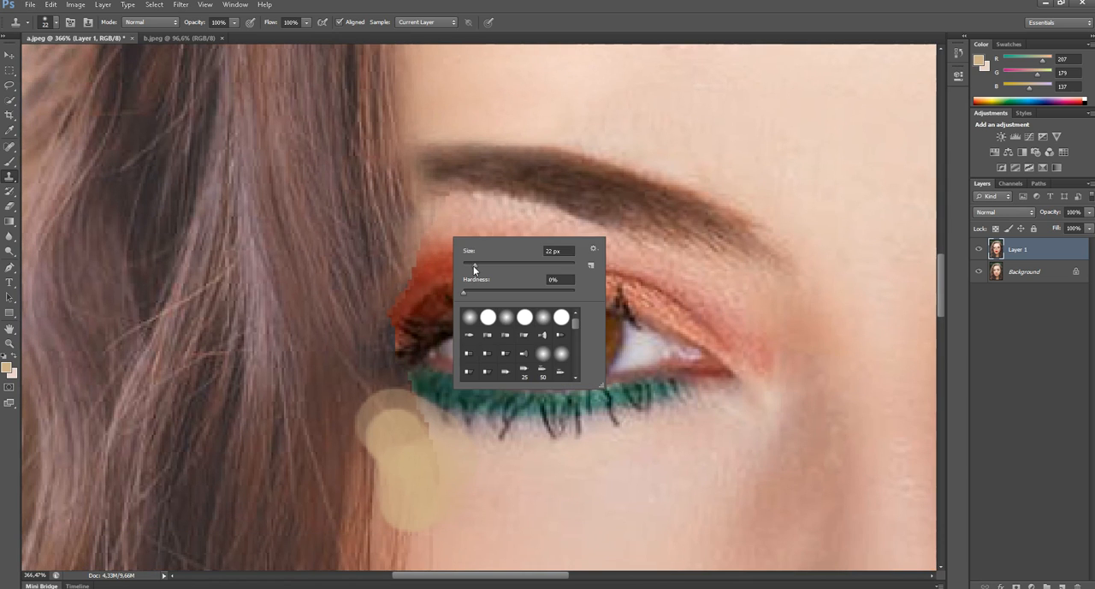
pyautogui.click(469, 266)
pyautogui.click(426, 250)
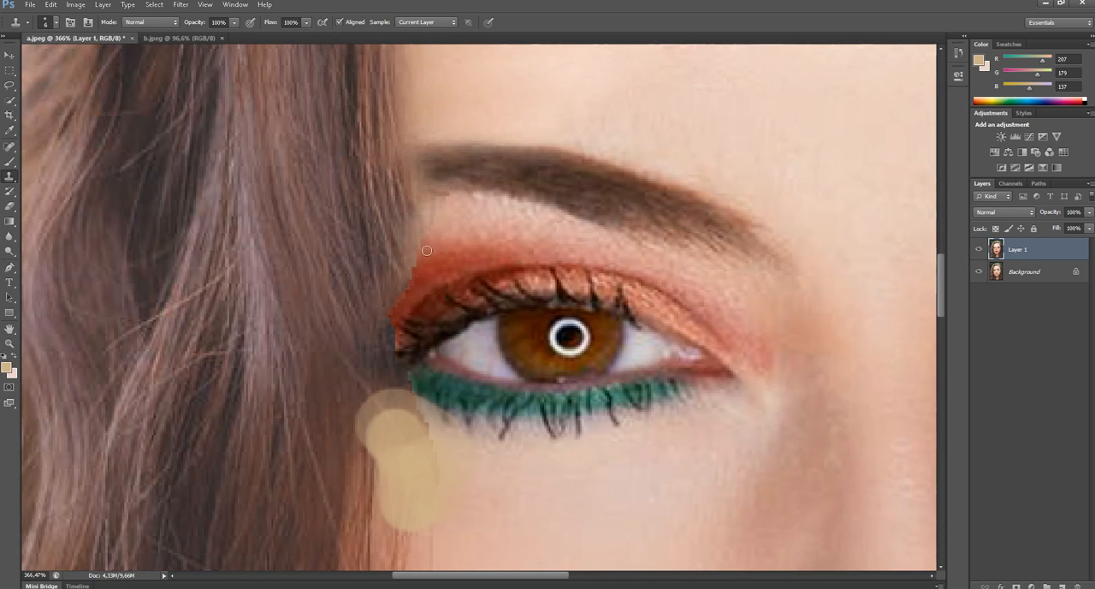
pyautogui.hotkey('ctrl', 'alt', 'z')
# - Set the Clone Stamp to 24 px and extend the orange eyeshadow over the outer edge of the left-hand eyelid
pyautogui.rightClick(482, 239)
pyautogui.moveTo(498, 266); pyautogui.dragTo(507, 267)
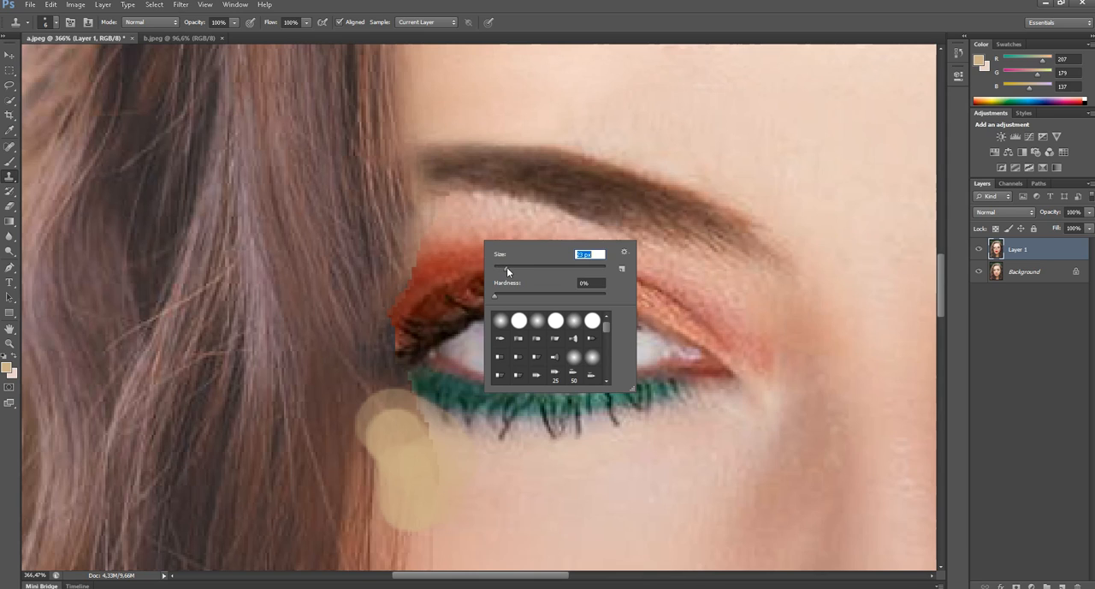
pyautogui.click(462, 232)
pyautogui.moveTo(439, 233); pyautogui.dragTo(426, 247)
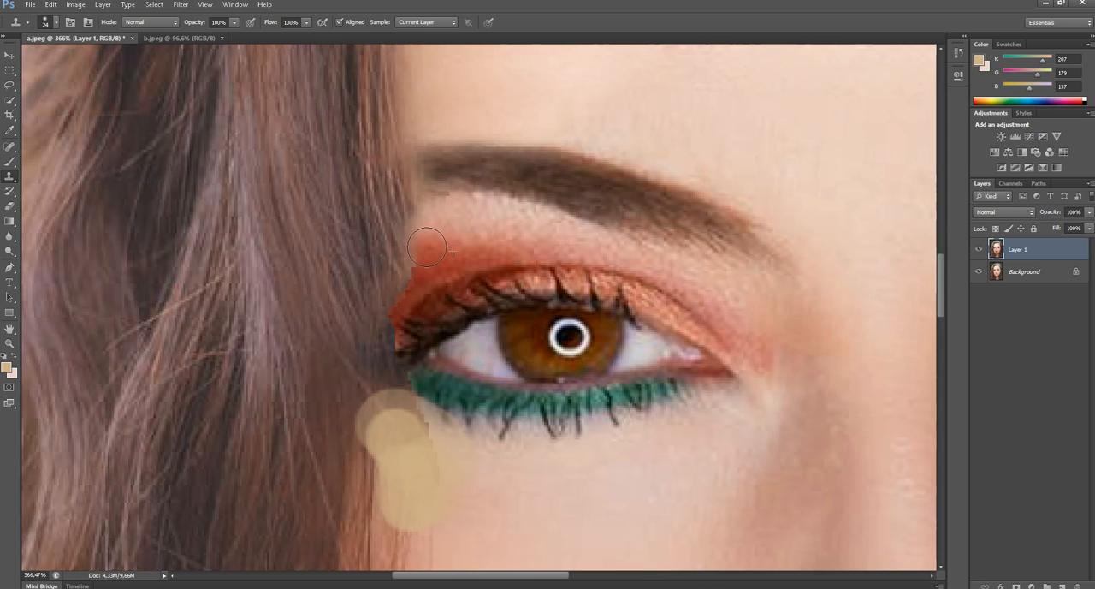
# - Reduce the clone brush to 8 px and smooth the jagged boundary between the left-hand eyeshadow and the hair
pyautogui.scroll(-1, 428, 262)
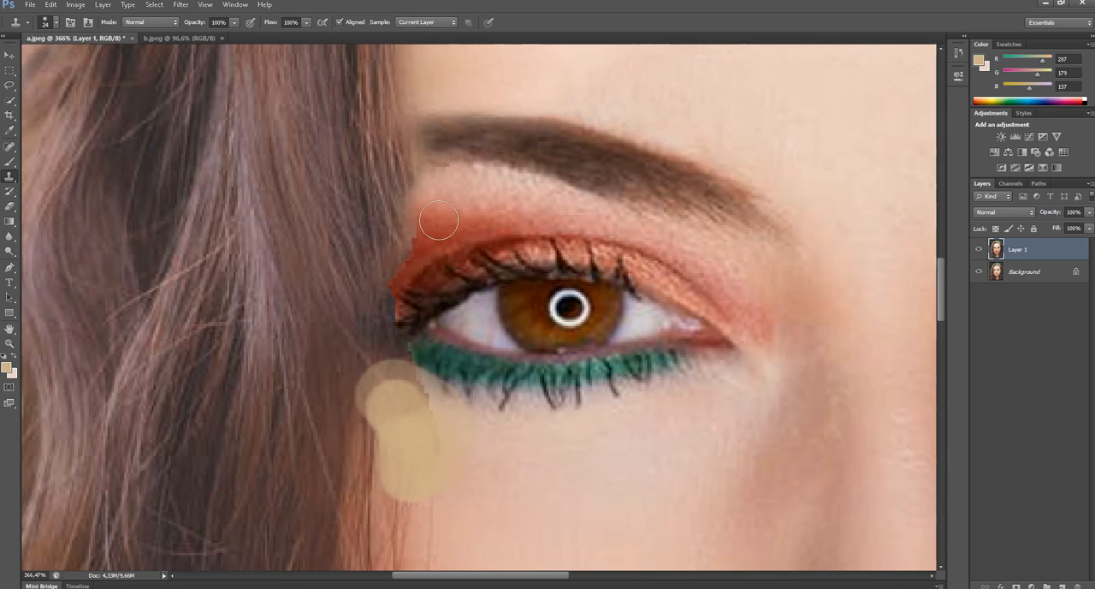
pyautogui.rightClick(438, 220)
pyautogui.moveTo(461, 244); pyautogui.dragTo(457, 244)
pyautogui.click(419, 242)
pyautogui.scroll(-3, 452, 200)
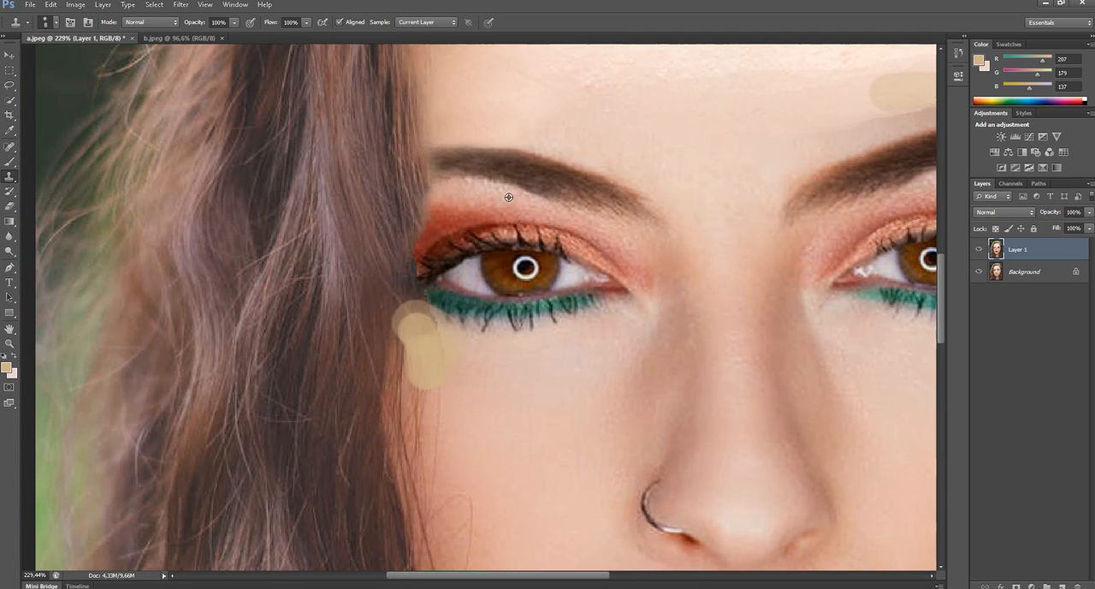
pyautogui.scroll(-2, 567, 198)
pyautogui.moveTo(742, 176); pyautogui.dragTo(599, 211)
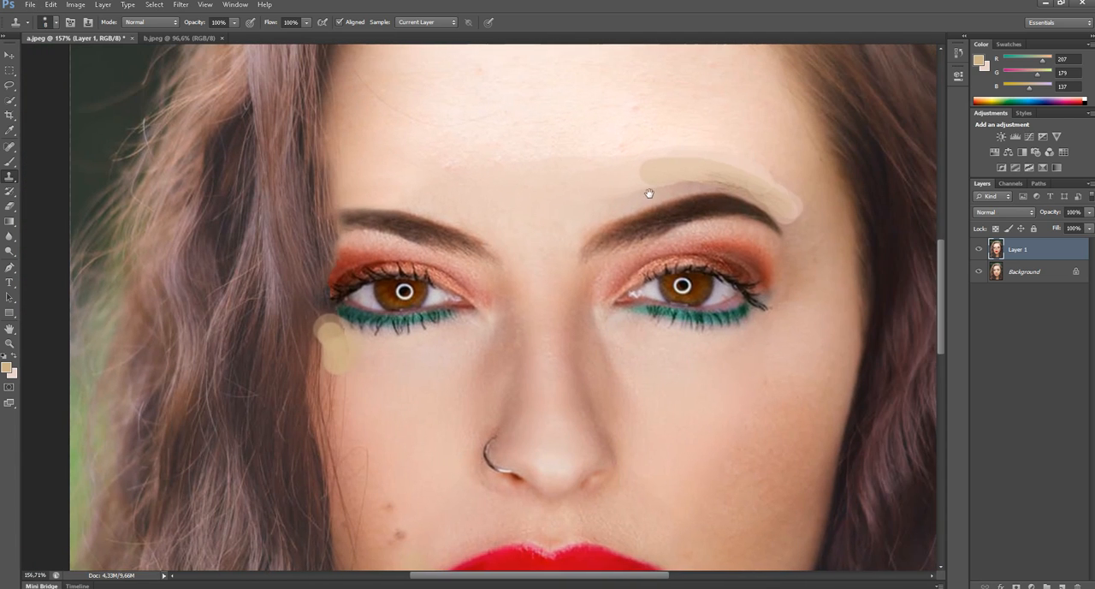
pyautogui.moveTo(647, 185); pyautogui.dragTo(549, 185)
pyautogui.scroll(2, 498, 181)
pyautogui.press('s')
pyautogui.press('s')
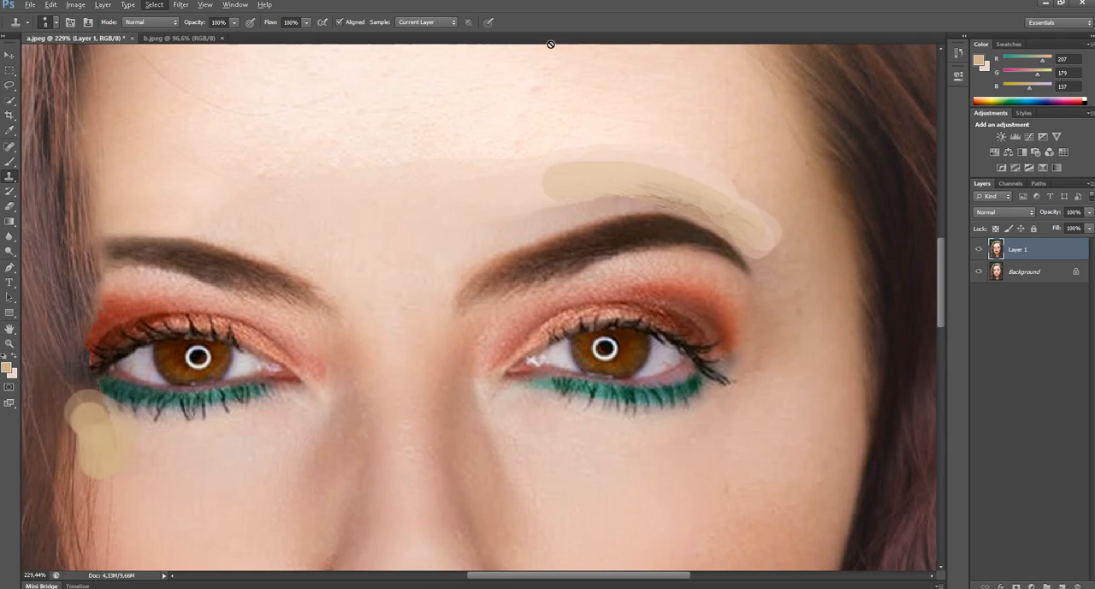
pyautogui.click(499, 164)
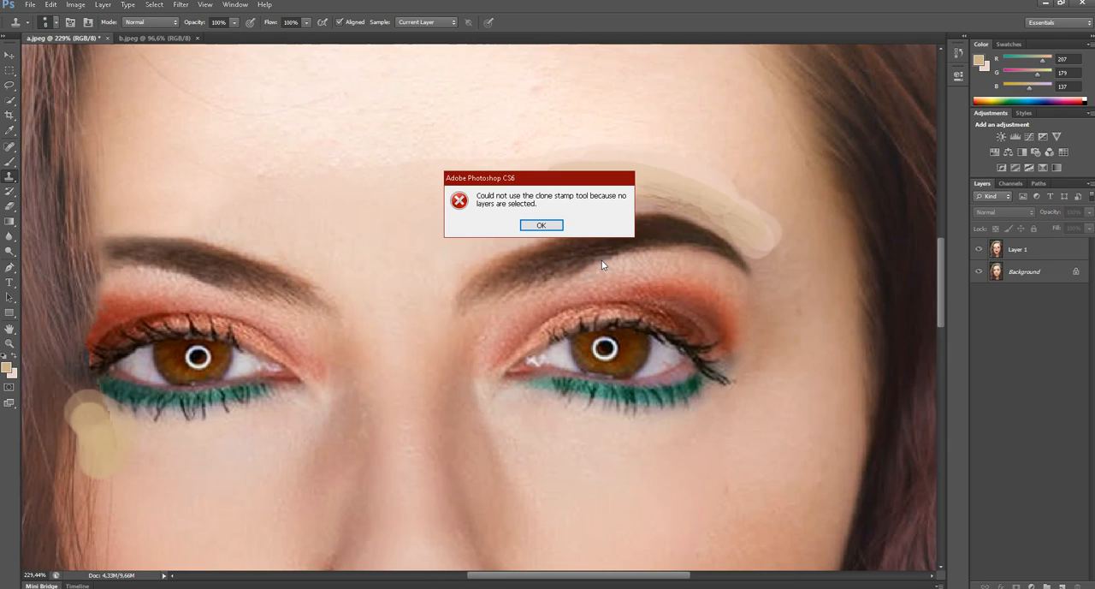
pyautogui.click(545, 226)
pyautogui.click(1019, 249)
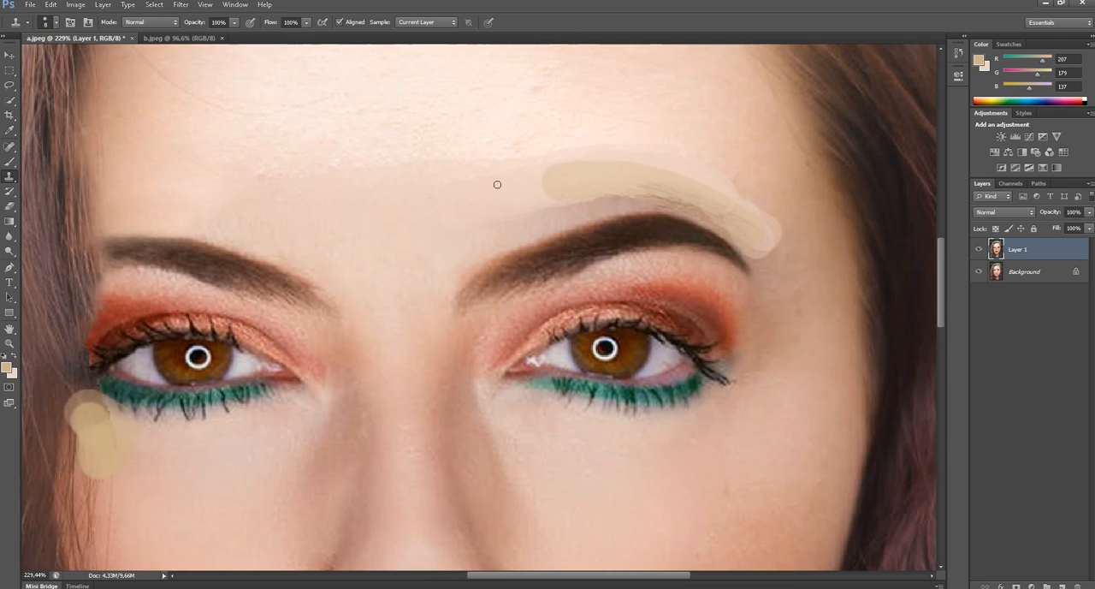
# - Enlarge the clone brush and clone forehead skin along the upper part of the tan band over the right-hand eyebrow
pyautogui.rightClick(522, 170)
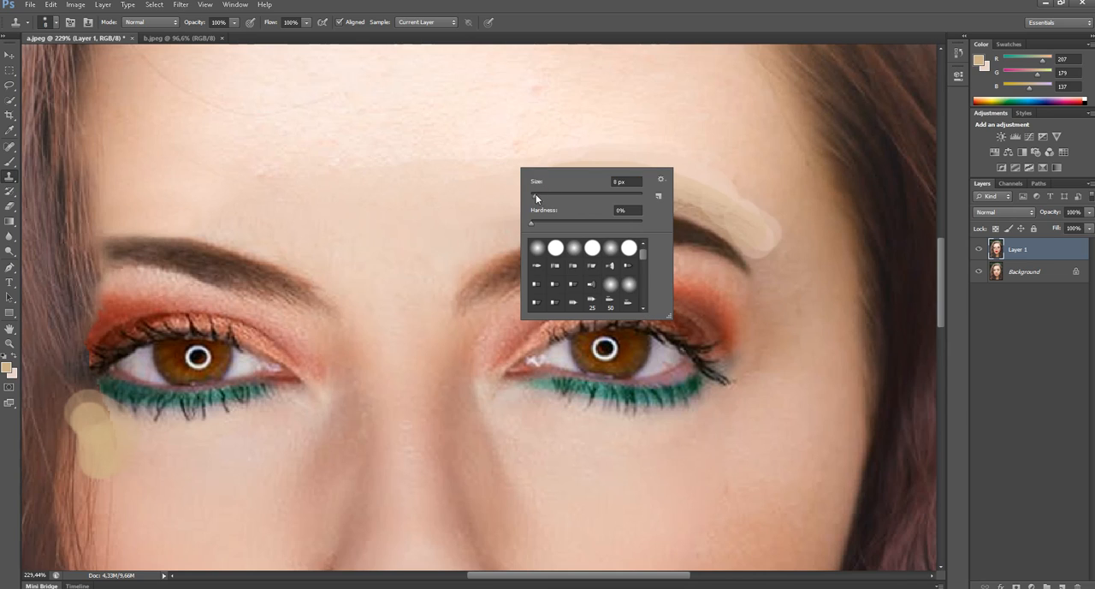
pyautogui.click(537, 196)
pyautogui.click(561, 17)
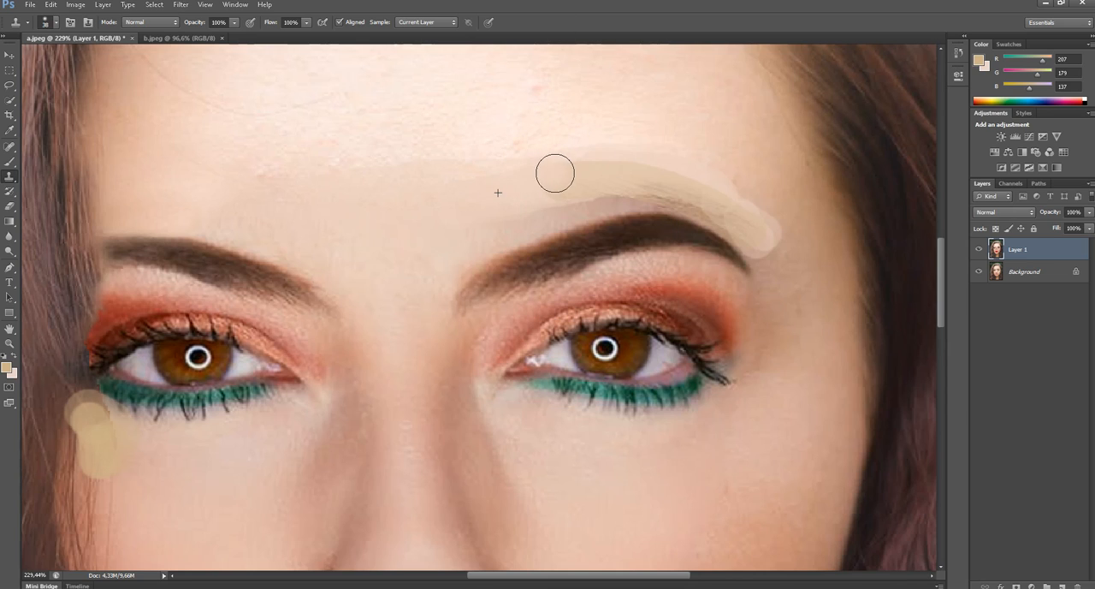
pyautogui.moveTo(544, 154)
pyautogui.mouseDown()
pyautogui.moveTo(714, 175)
pyautogui.moveTo(778, 234)
pyautogui.mouseUp()
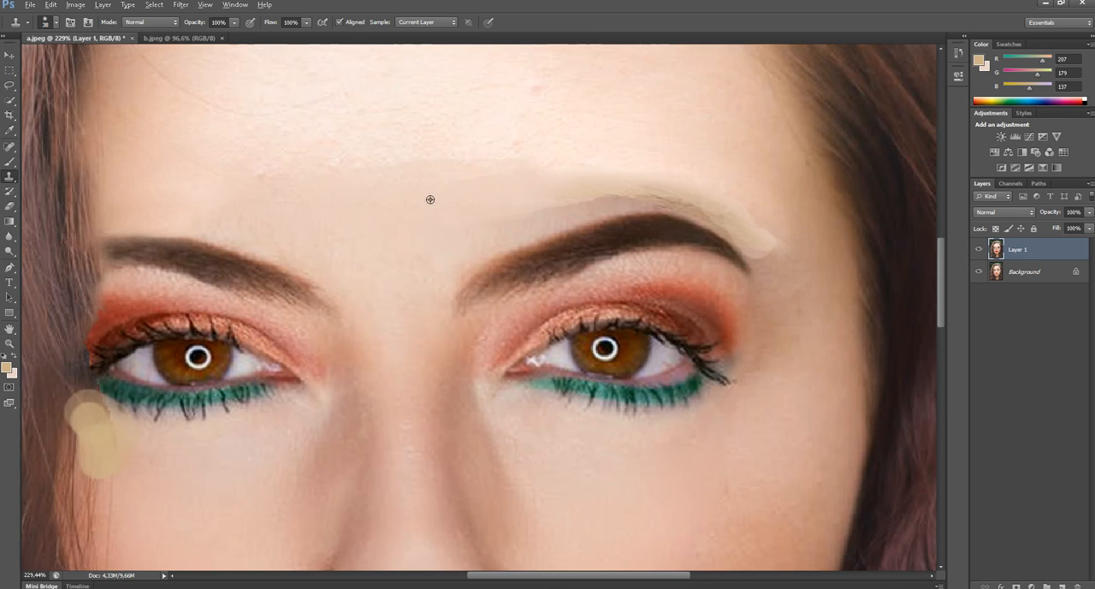
# - Resample brighter forehead skin and clone it over the remaining tan paint and stray hairs along the right-hand eyebrow's arch
pyautogui.keyDown('alt'); pyautogui.click(420, 126); pyautogui.keyUp('alt')
pyautogui.click(494, 191)
pyautogui.hotkey('ctrl', 'z')
pyautogui.keyDown('alt'); pyautogui.click(547, 134); pyautogui.keyUp('alt')
pyautogui.moveTo(554, 193)
pyautogui.mouseDown()
pyautogui.moveTo(652, 186)
pyautogui.moveTo(739, 218)
pyautogui.moveTo(775, 250)
pyautogui.mouseUp()
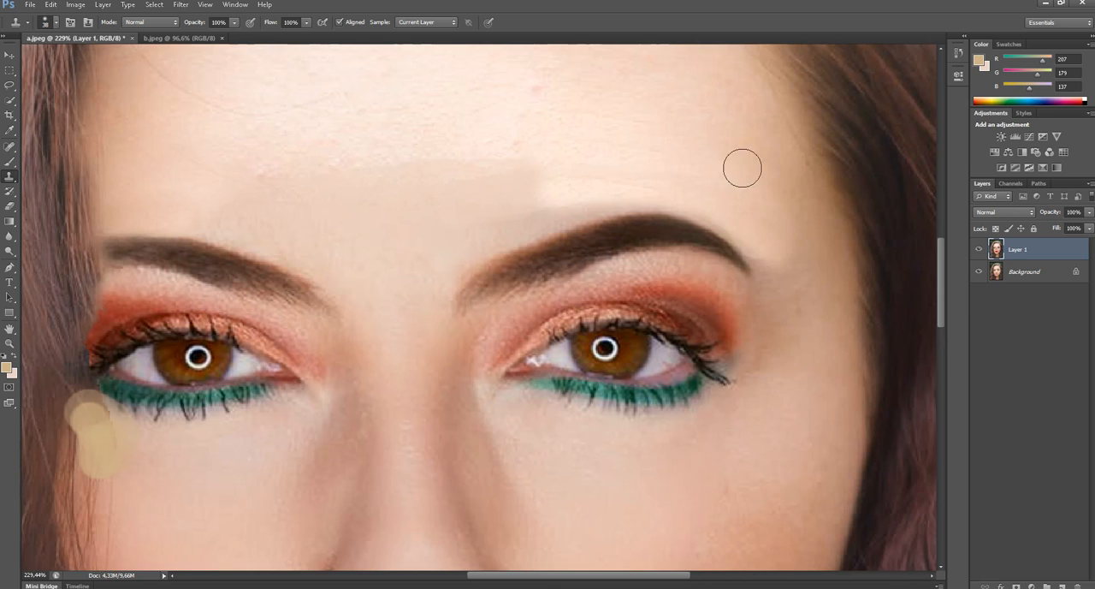
# - Clone nearby skin over the dark blotch between the right-hand eyebrow's outer end and the temple
pyautogui.keyDown('alt'); pyautogui.click(652, 104); pyautogui.keyUp('alt')
pyautogui.click(766, 243)
pyautogui.hotkey('ctrl', 'z')
pyautogui.keyDown('alt'); pyautogui.click(833, 386); pyautogui.keyUp('alt')
pyautogui.moveTo(797, 316); pyautogui.dragTo(750, 212)
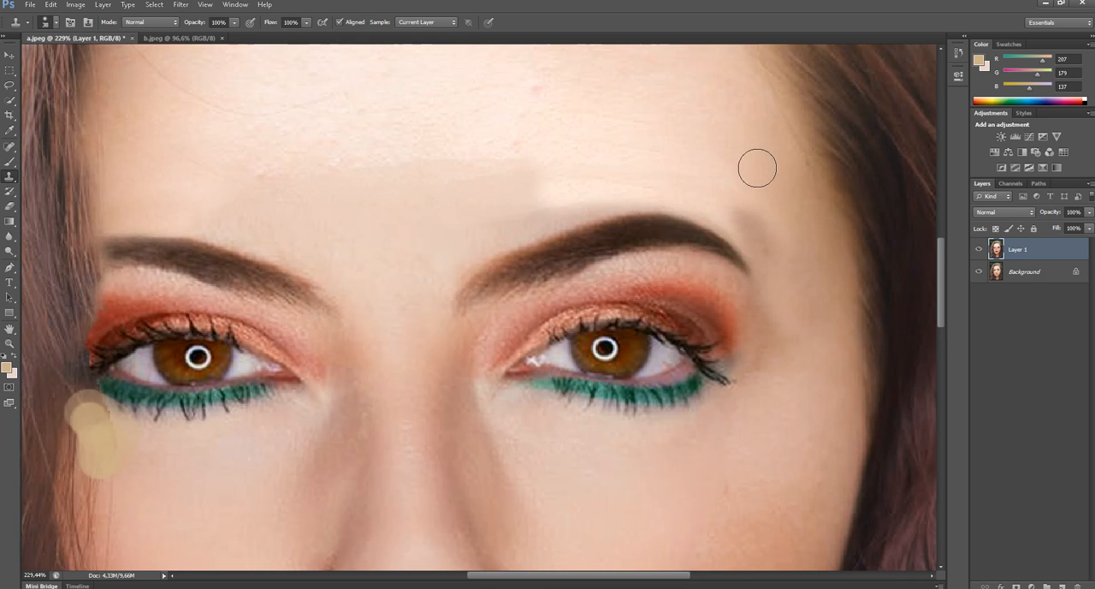
pyautogui.moveTo(755, 166); pyautogui.dragTo(787, 280)
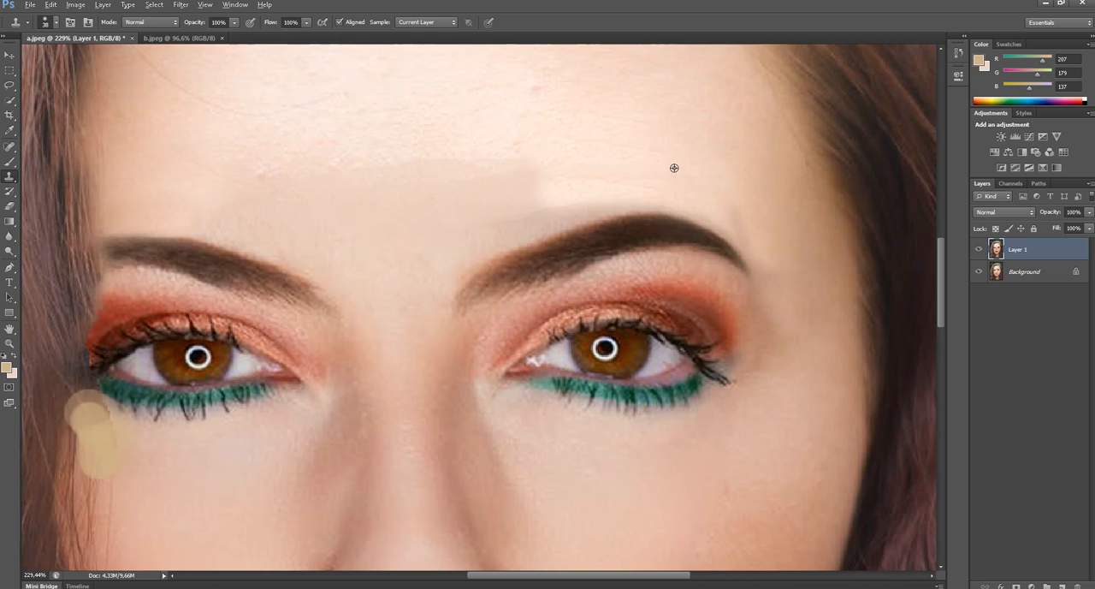
# - Clone forehead skin across the tonal seam above the inner half of the right-hand eyebrow
pyautogui.scroll(-2, 674, 168)
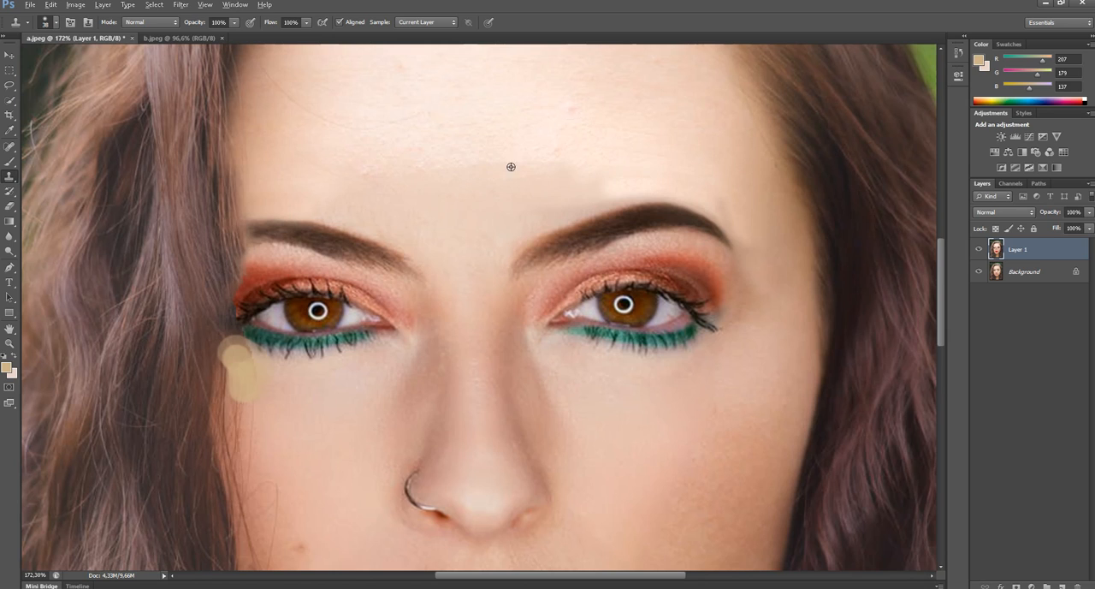
pyautogui.moveTo(580, 168); pyautogui.dragTo(649, 206)
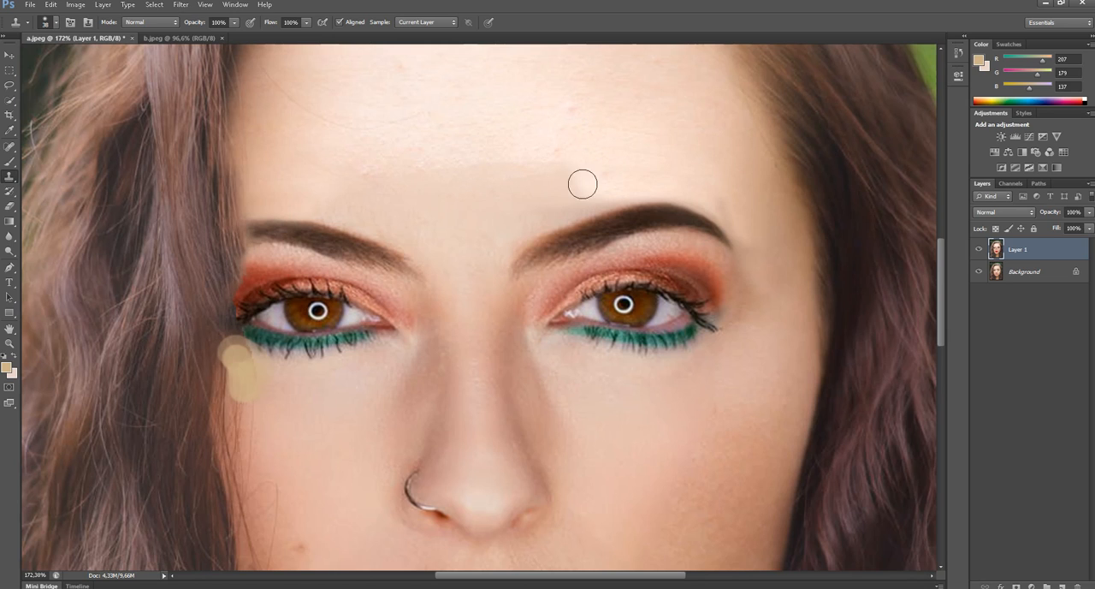
pyautogui.moveTo(583, 184)
pyautogui.mouseDown()
pyautogui.moveTo(555, 204)
pyautogui.moveTo(626, 181)
pyautogui.moveTo(687, 179)
pyautogui.mouseUp()
pyautogui.scroll(-6, 485, 194)
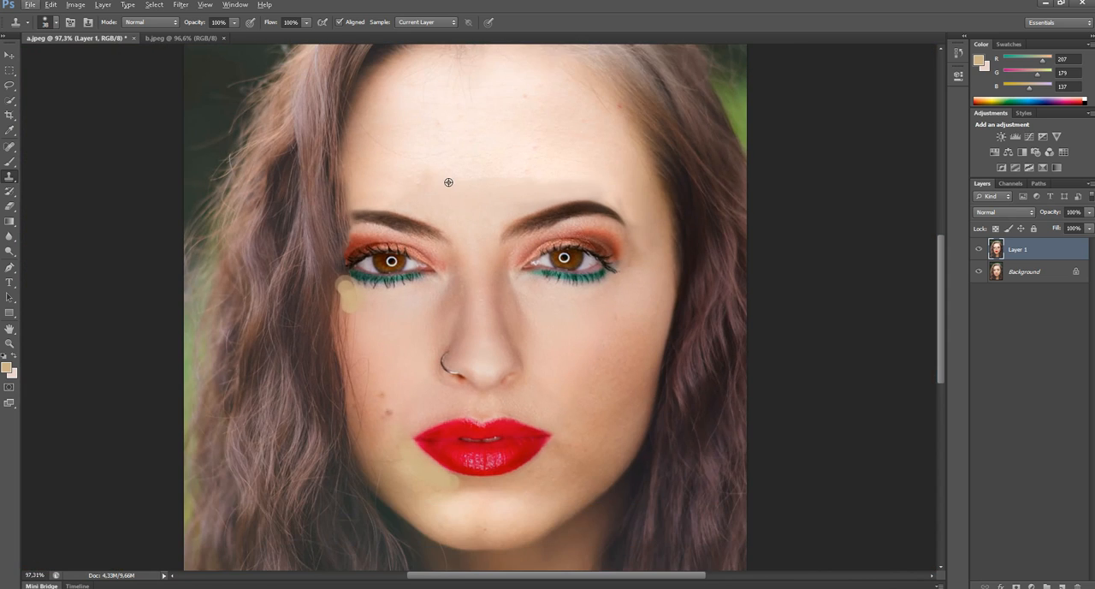
# - Set the clone brush to 14 px and clone cheek skin over the tan paint patch below the left-hand eye's outer corner
pyautogui.scroll(4, 447, 181)
pyautogui.scroll(4, 341, 378)
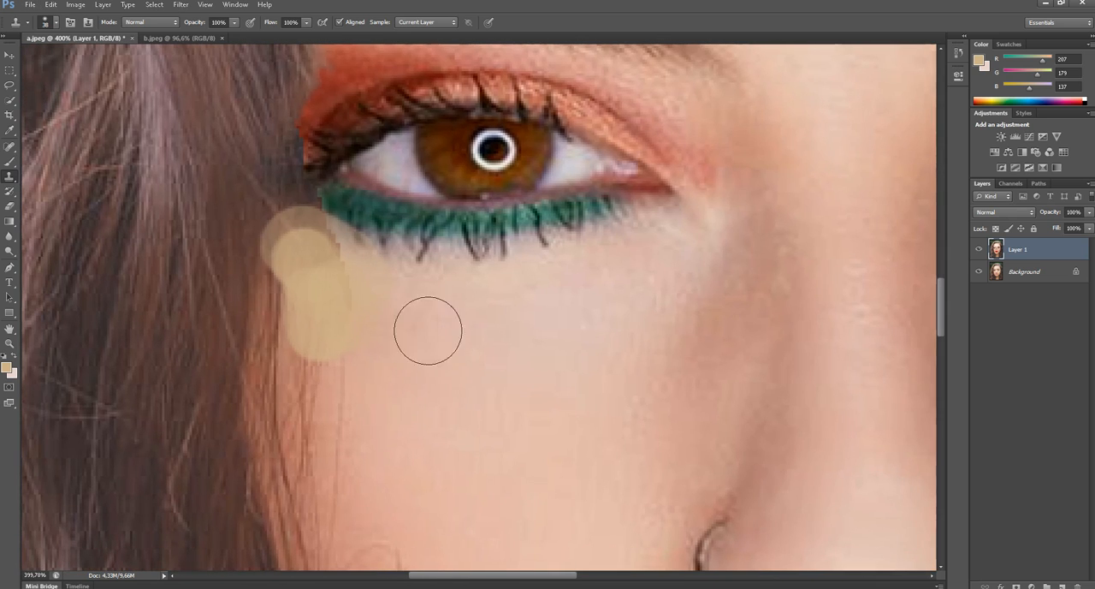
pyautogui.rightClick(428, 328)
pyautogui.click(450, 353)
pyautogui.click(558, 4)
pyautogui.keyDown('alt'); pyautogui.click(426, 319); pyautogui.keyUp('alt')
pyautogui.moveTo(389, 321); pyautogui.dragTo(358, 322)
pyautogui.moveTo(425, 304)
pyautogui.mouseDown()
pyautogui.moveTo(371, 277)
pyautogui.moveTo(331, 286)
pyautogui.moveTo(352, 309)
pyautogui.moveTo(320, 373)
pyautogui.moveTo(332, 311)
pyautogui.mouseUp()
pyautogui.moveTo(313, 260); pyautogui.dragTo(283, 269)
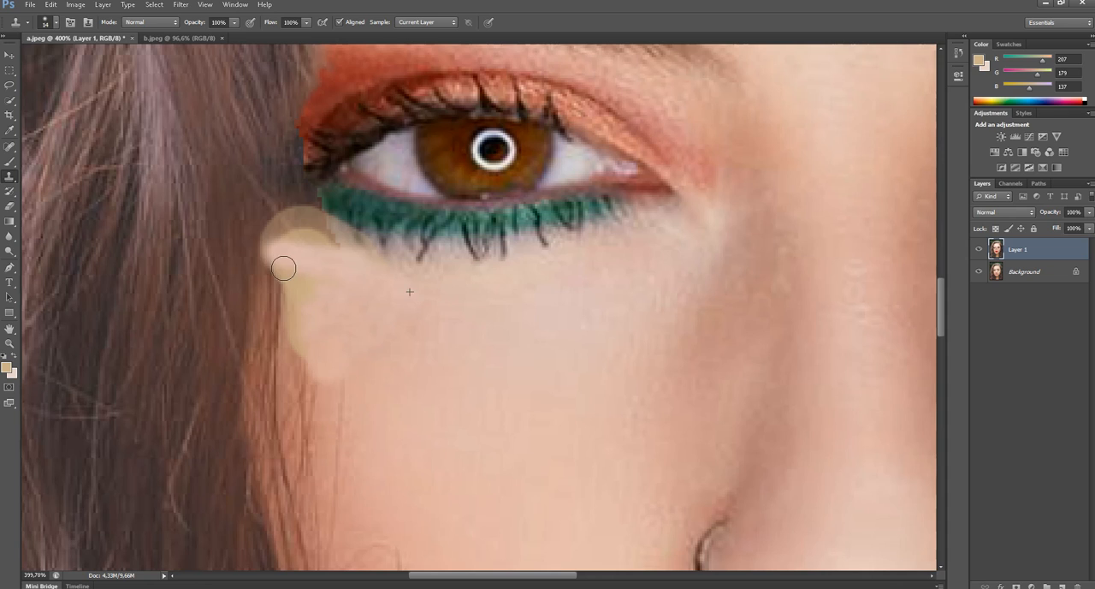
# - Clone brown hair strands over the tan paint along the hairline beside the left-hand eye's outer corner
pyautogui.keyDown('alt'); pyautogui.click(248, 157); pyautogui.keyUp('alt')
pyautogui.moveTo(271, 174); pyautogui.dragTo(307, 222)
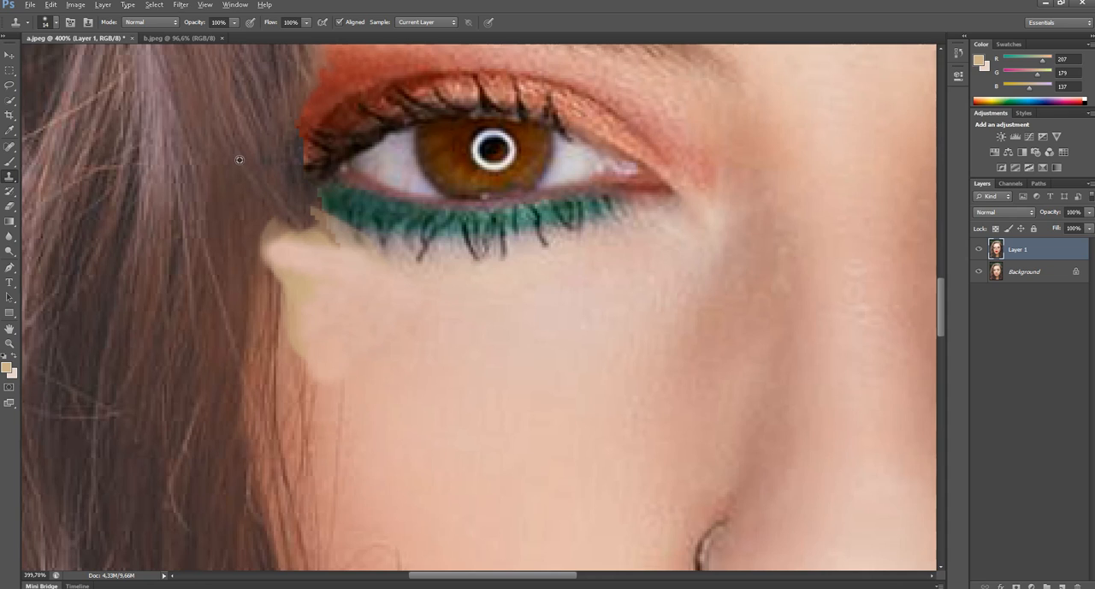
pyautogui.keyDown('alt'); pyautogui.click(240, 160); pyautogui.keyUp('alt')
pyautogui.moveTo(263, 192); pyautogui.dragTo(279, 280)
pyautogui.keyDown('alt'); pyautogui.click(233, 177); pyautogui.keyUp('alt')
pyautogui.moveTo(278, 212); pyautogui.dragTo(291, 331)
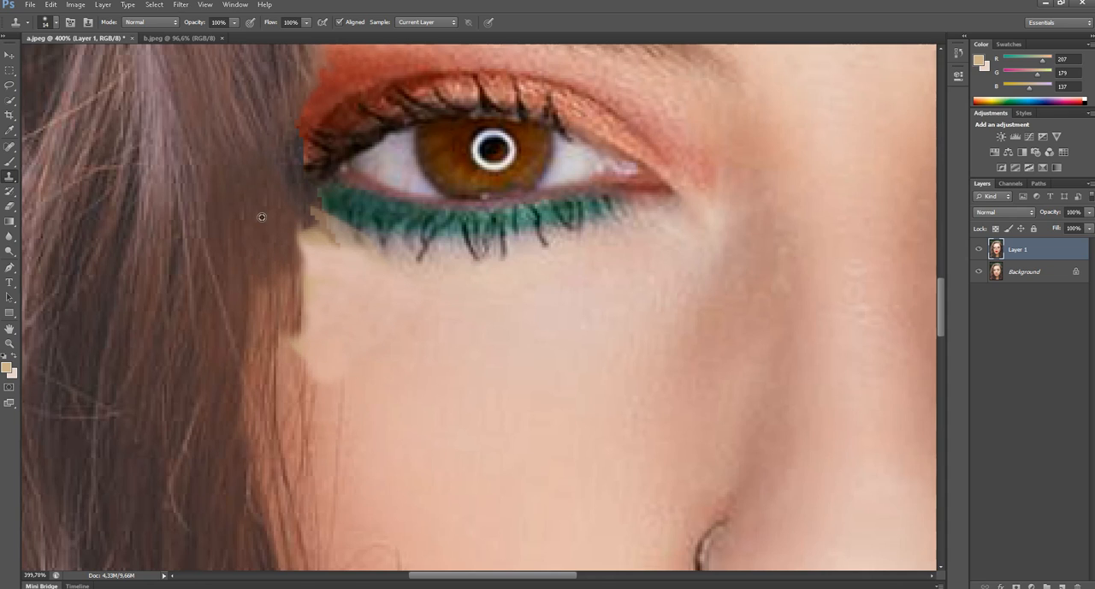
pyautogui.moveTo(300, 224)
pyautogui.mouseDown()
pyautogui.moveTo(304, 322)
pyautogui.moveTo(295, 384)
pyautogui.mouseUp()
pyautogui.keyDown('alt'); pyautogui.click(254, 172); pyautogui.keyUp('alt')
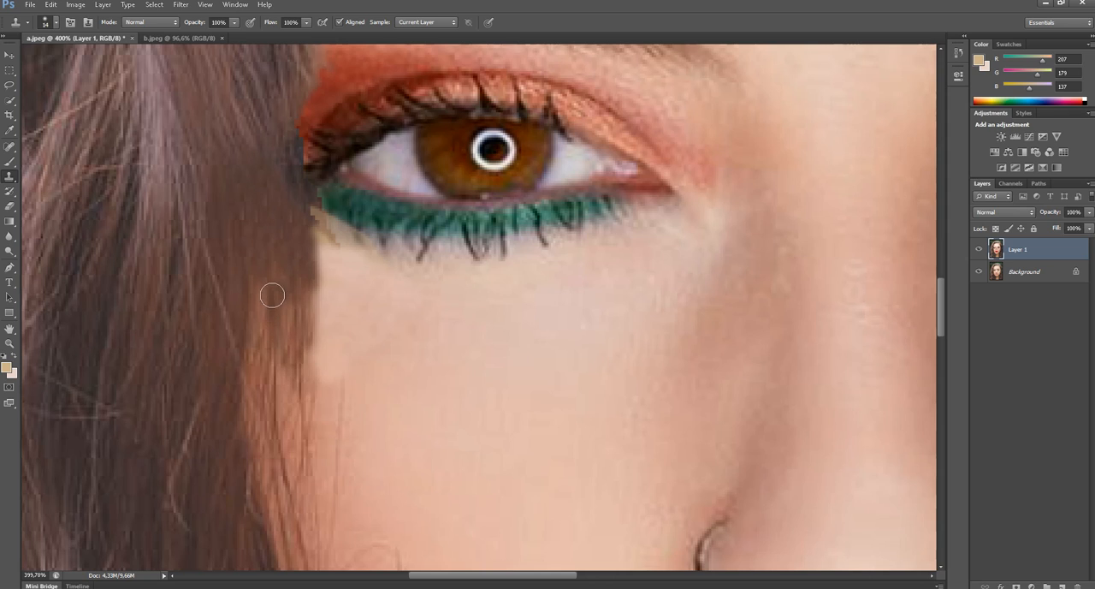
# - Extend the cloned hair down along the edge of the left-hand cheek
pyautogui.moveTo(273, 296); pyautogui.dragTo(297, 425)
pyautogui.moveTo(266, 263); pyautogui.dragTo(292, 371)
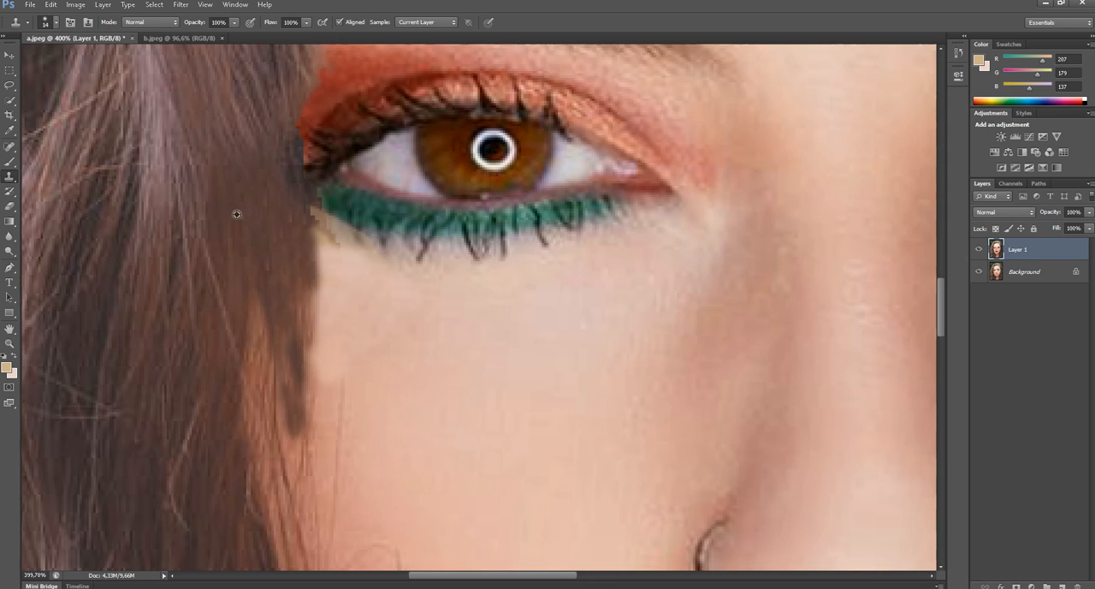
pyautogui.keyDown('alt'); pyautogui.click(237, 215); pyautogui.keyUp('alt')
pyautogui.moveTo(267, 271); pyautogui.dragTo(273, 382)
pyautogui.moveTo(289, 234)
pyautogui.mouseDown()
pyautogui.moveTo(300, 350)
pyautogui.moveTo(320, 318)
pyautogui.mouseUp()
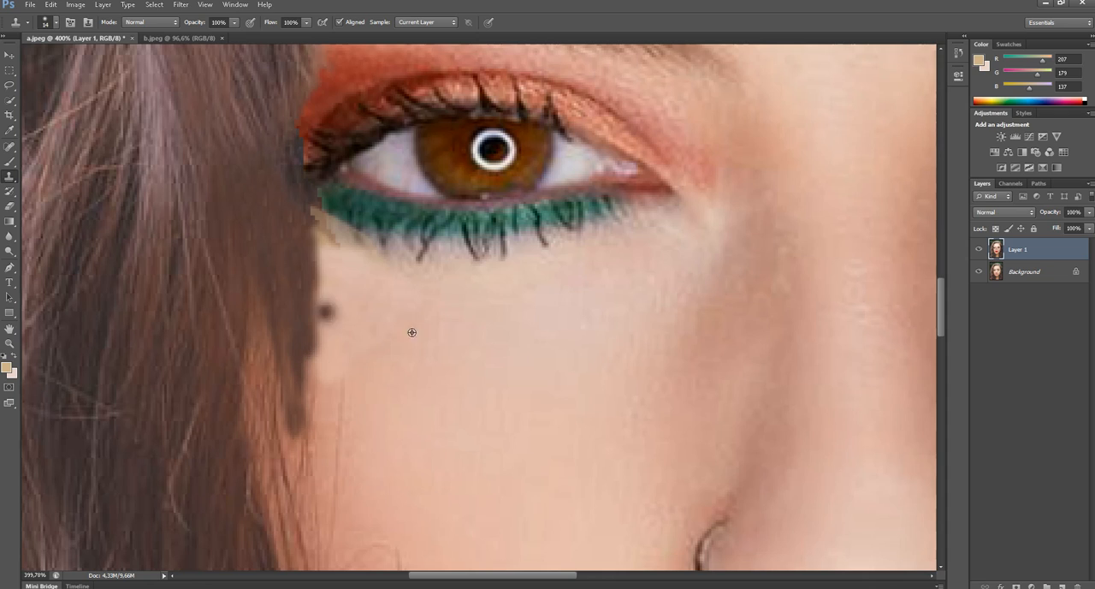
# - Clone skin and green lower-lid makeup over the remaining tan and jagged edge at the left-hand eye's outer corner
pyautogui.keyDown('alt'); pyautogui.click(358, 272); pyautogui.keyUp('alt')
pyautogui.moveTo(342, 252)
pyautogui.mouseDown()
pyautogui.moveTo(330, 215)
pyautogui.moveTo(347, 228)
pyautogui.moveTo(322, 223)
pyautogui.moveTo(334, 227)
pyautogui.moveTo(320, 220)
pyautogui.moveTo(326, 204)
pyautogui.moveTo(308, 201)
pyautogui.moveTo(321, 219)
pyautogui.moveTo(282, 189)
pyautogui.moveTo(315, 272)
pyautogui.mouseUp()
pyautogui.keyDown('alt'); pyautogui.click(366, 216); pyautogui.keyUp('alt')
pyautogui.keyDown('alt'); pyautogui.click(345, 225); pyautogui.keyUp('alt')
pyautogui.keyDown('alt'); pyautogui.click(326, 203); pyautogui.keyUp('alt')
pyautogui.keyDown('alt'); pyautogui.click(283, 191); pyautogui.keyUp('alt')
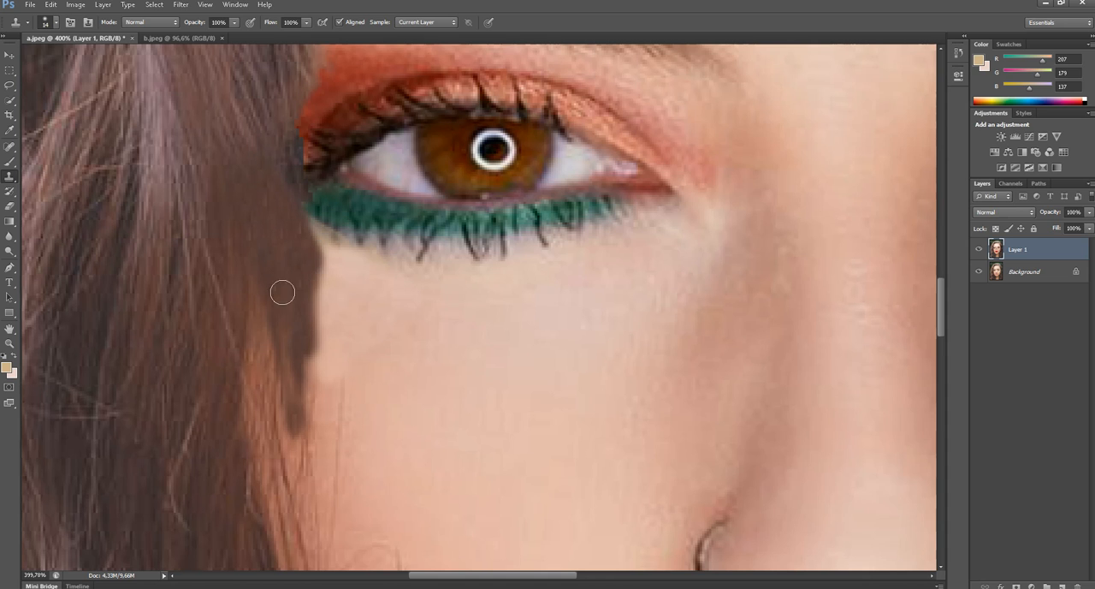
# - Enlarge the clone brush to 41 px and clone textured hair over the smeared strands beside the left-hand eye and cheek
pyautogui.scroll(-5, 282, 293)
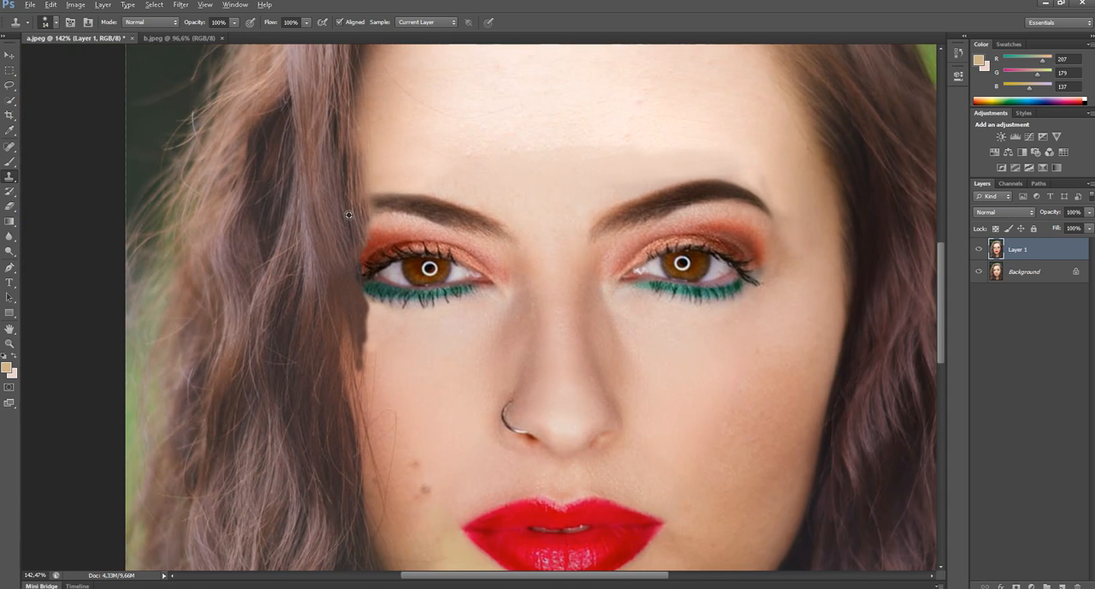
pyautogui.rightClick(345, 303)
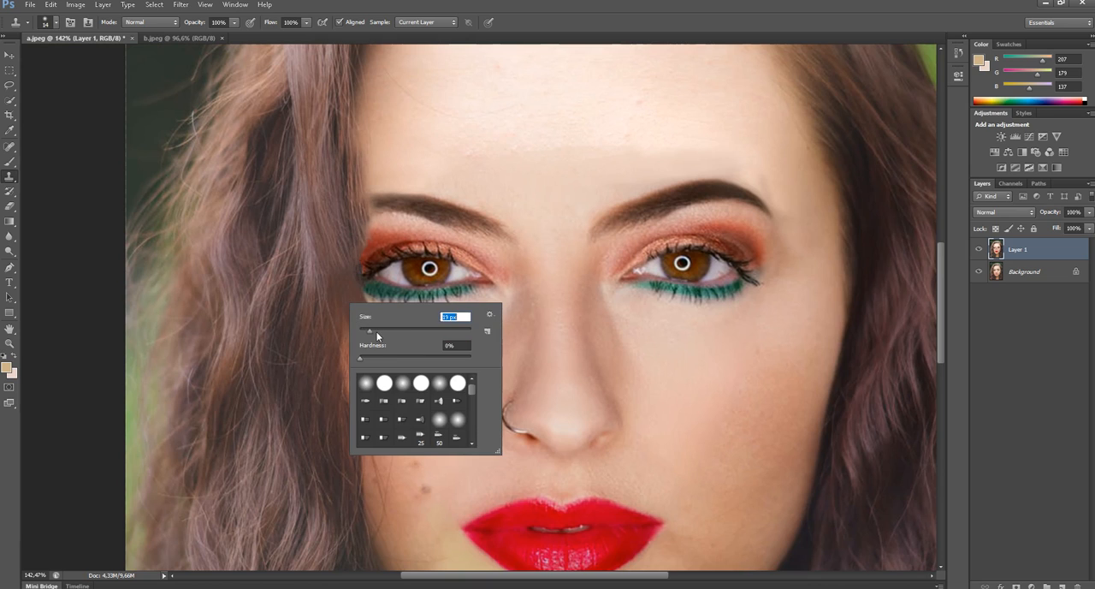
pyautogui.click(552, 24)
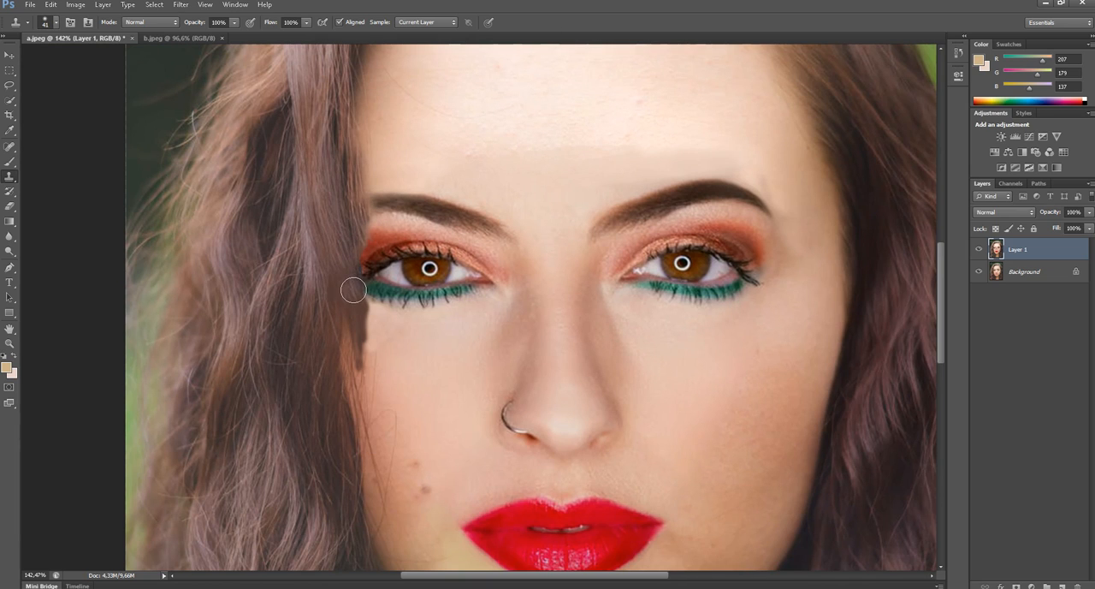
pyautogui.moveTo(357, 289); pyautogui.dragTo(360, 318)
pyautogui.moveTo(352, 280); pyautogui.dragTo(358, 352)
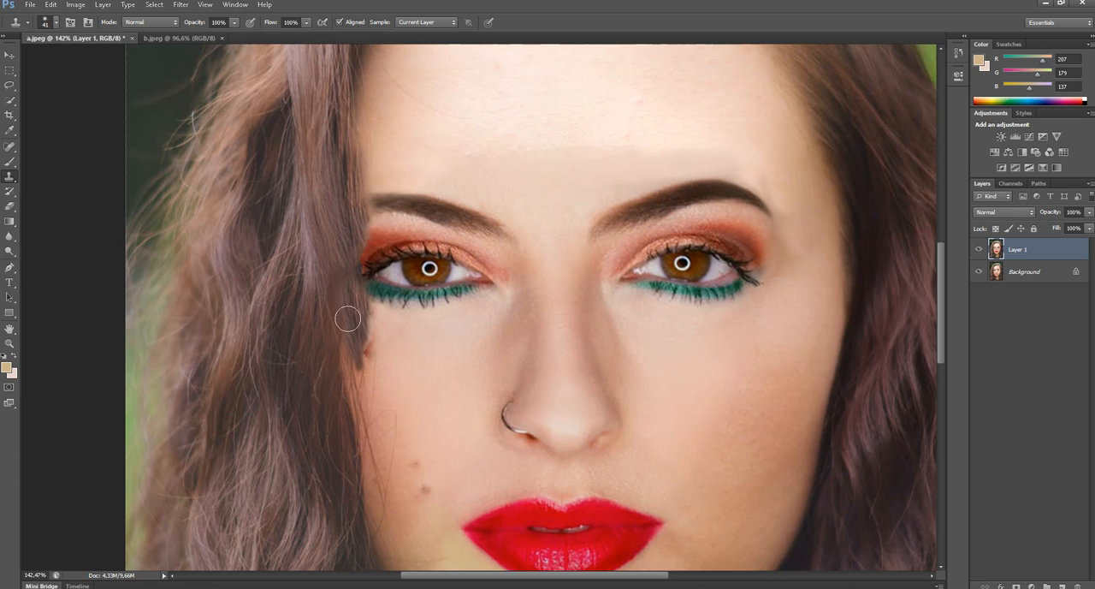
pyautogui.moveTo(347, 318); pyautogui.dragTo(347, 370)
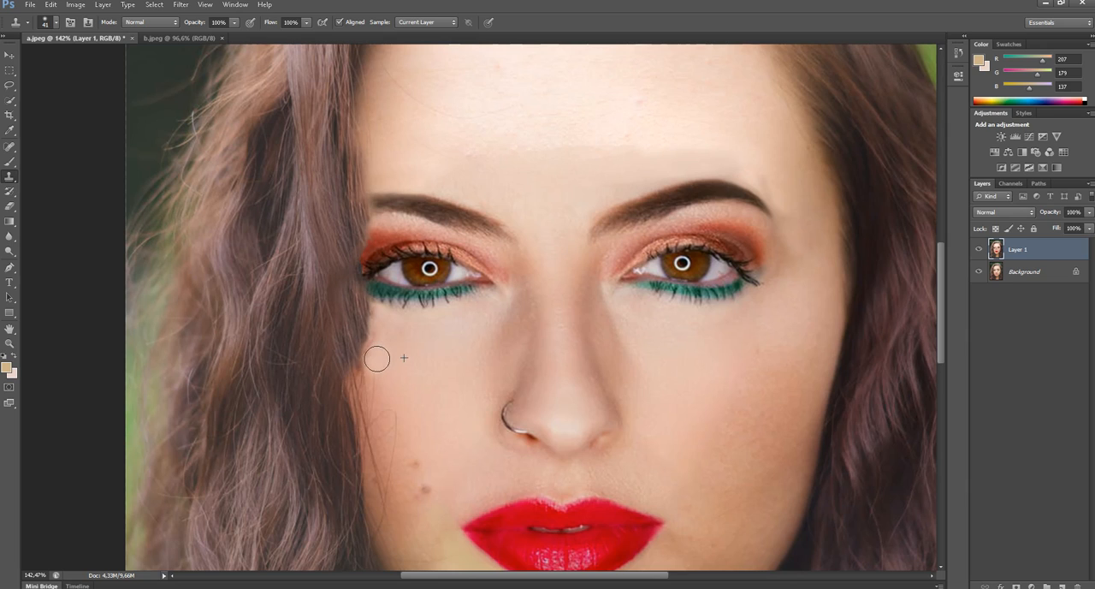
pyautogui.keyDown('alt'); pyautogui.click(358, 304); pyautogui.keyUp('alt')
pyautogui.moveTo(363, 344); pyautogui.dragTo(361, 362)
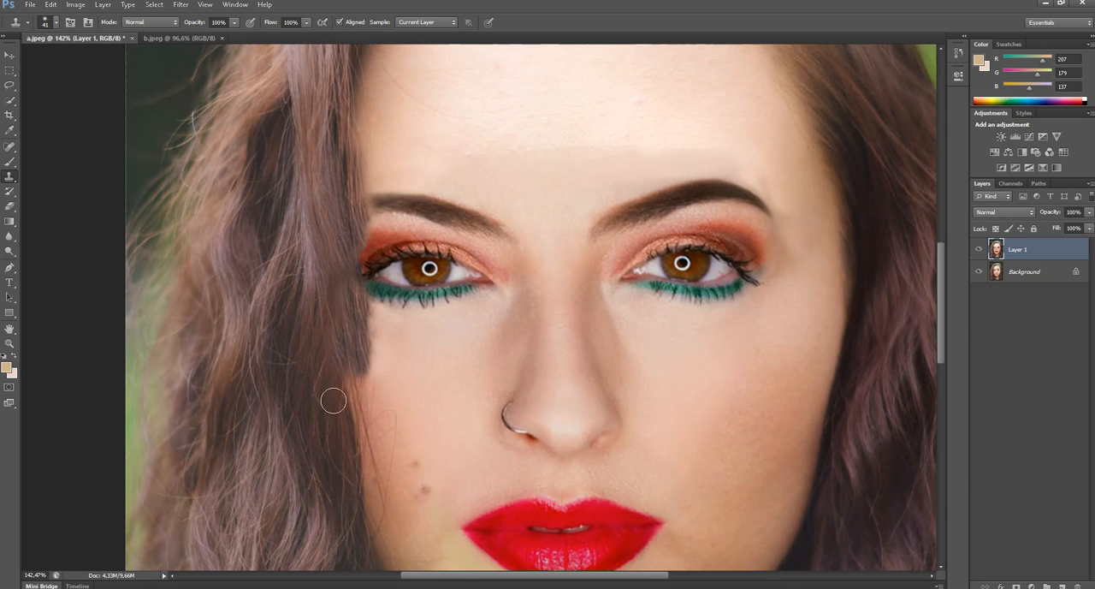
# - Set the Clone Stamp opacity to 25% and clone forehead skin across the tonal seam above both eyebrows
pyautogui.scroll(2, 421, 354)
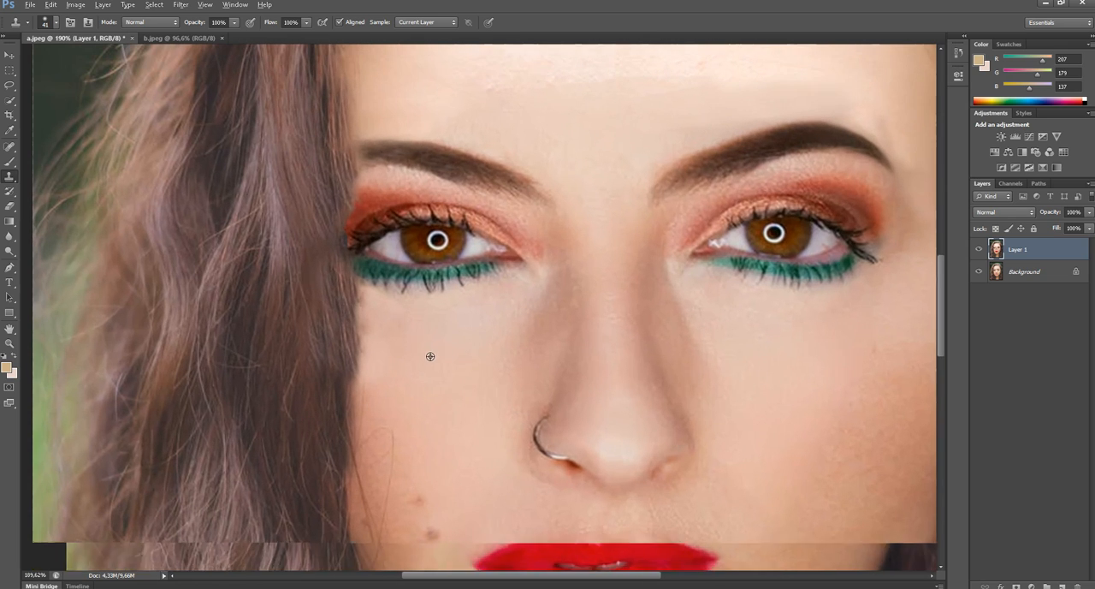
pyautogui.scroll(-4, 570, 191)
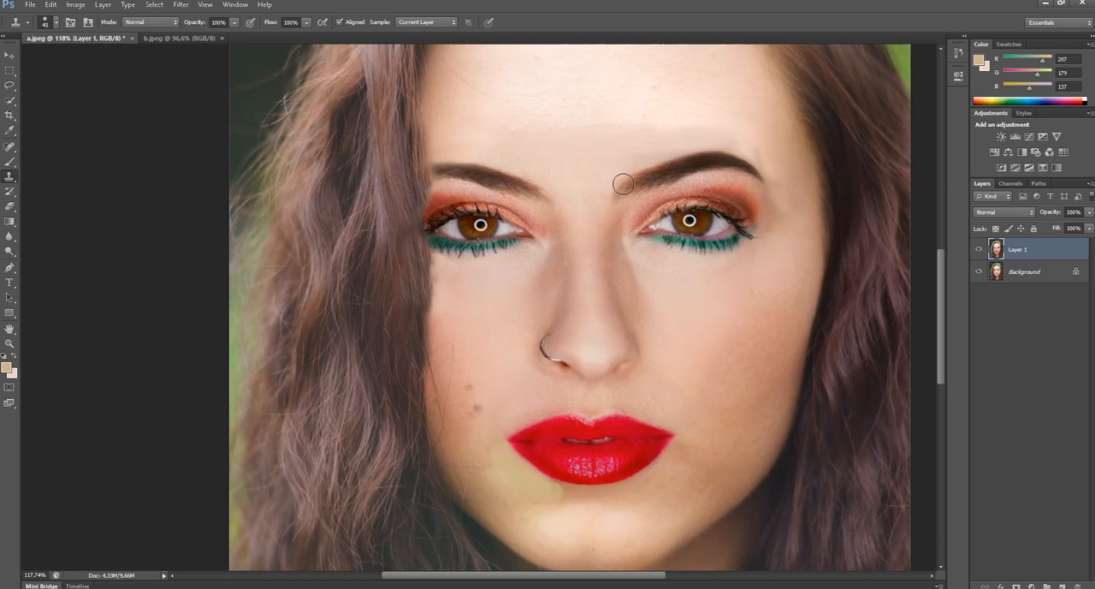
pyautogui.scroll(3, 599, 167)
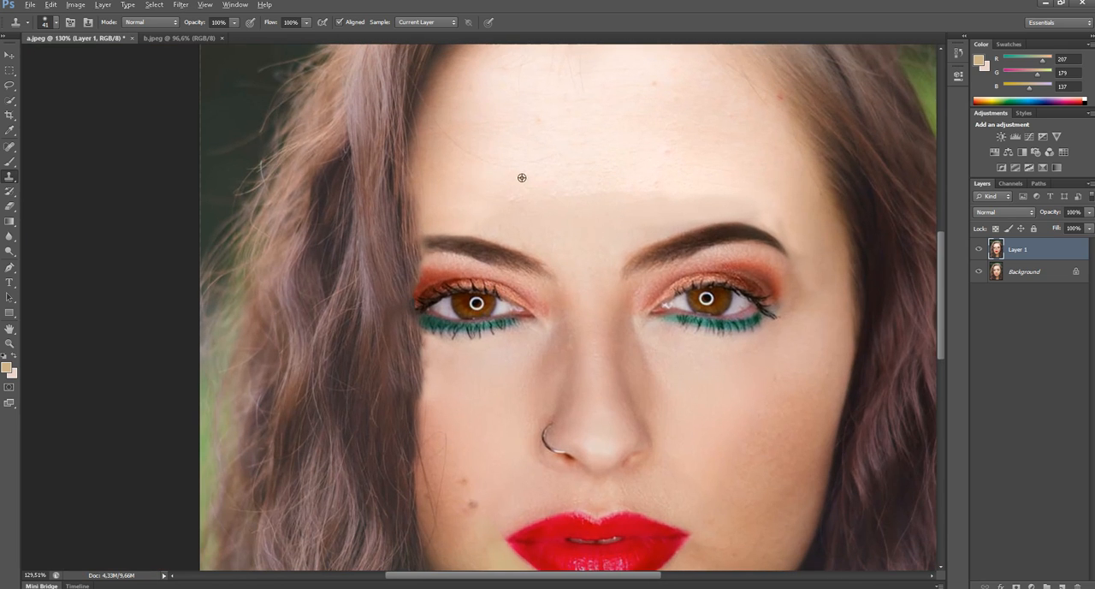
pyautogui.moveTo(230, 35); pyautogui.dragTo(189, 36)
pyautogui.keyDown('alt'); pyautogui.click(484, 171); pyautogui.keyUp('alt')
pyautogui.moveTo(486, 200)
pyautogui.mouseDown()
pyautogui.moveTo(685, 192)
pyautogui.moveTo(546, 194)
pyautogui.moveTo(630, 186)
pyautogui.moveTo(795, 213)
pyautogui.moveTo(787, 225)
pyautogui.moveTo(797, 225)
pyautogui.moveTo(648, 193)
pyautogui.moveTo(643, 211)
pyautogui.moveTo(443, 196)
pyautogui.moveTo(633, 210)
pyautogui.mouseUp()
pyautogui.scroll(-3, 634, 209)
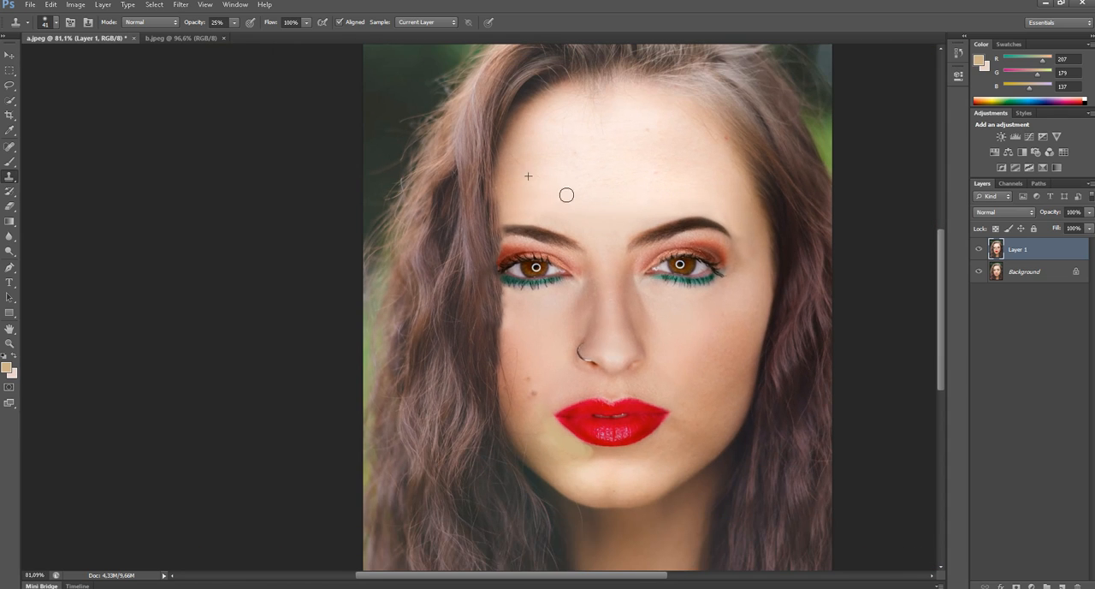
# - Clone skin softly over the temple just beyond the right-hand eyebrow's outer end
pyautogui.scroll(-2, 567, 195)
pyautogui.scroll(3, 584, 316)
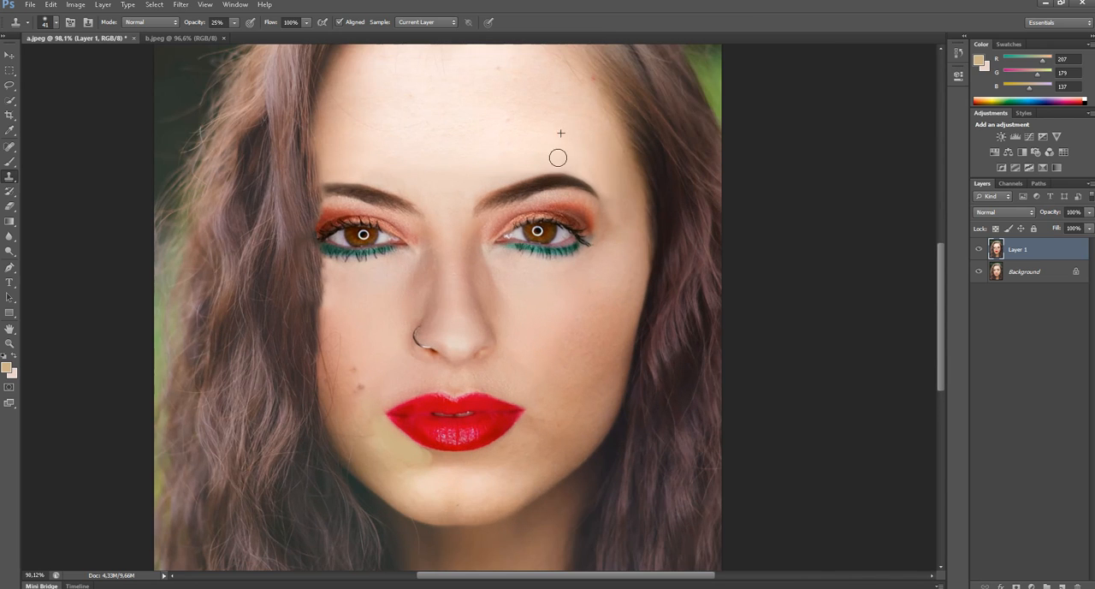
pyautogui.moveTo(603, 174); pyautogui.dragTo(617, 188)
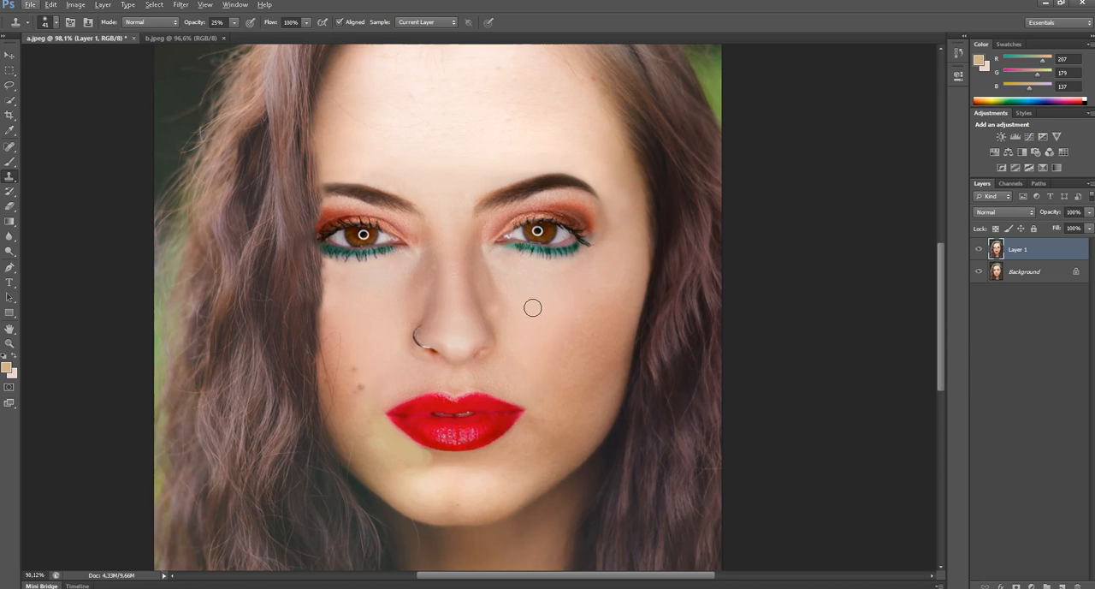
# - Clone neighbouring skin over the right-hand cheek to soften its blotches and tonal transitions
pyautogui.scroll(2, 579, 329)
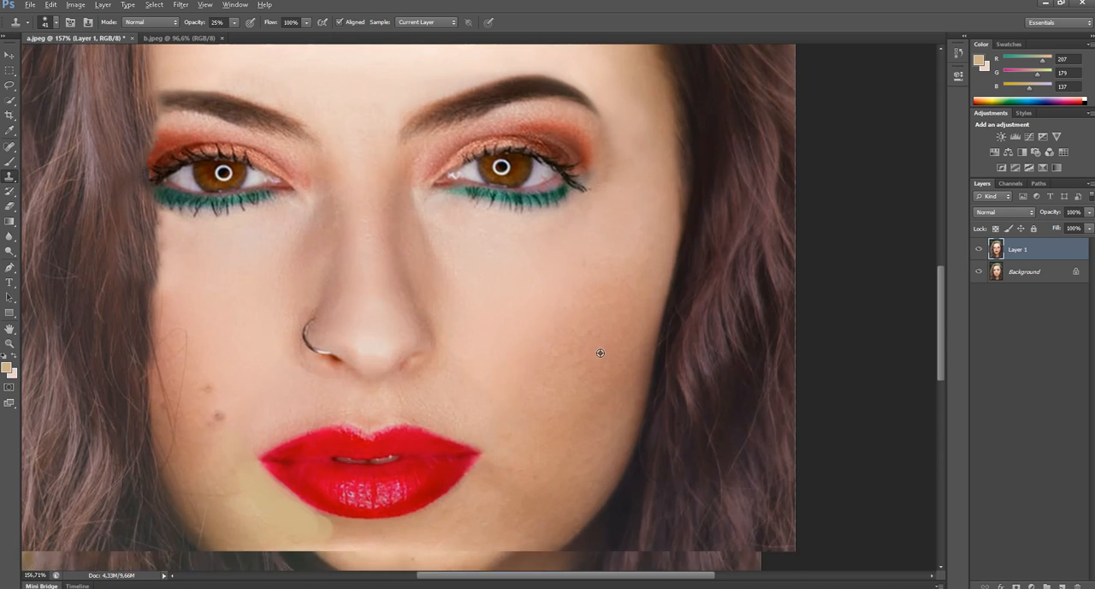
pyautogui.moveTo(515, 387); pyautogui.dragTo(498, 401)
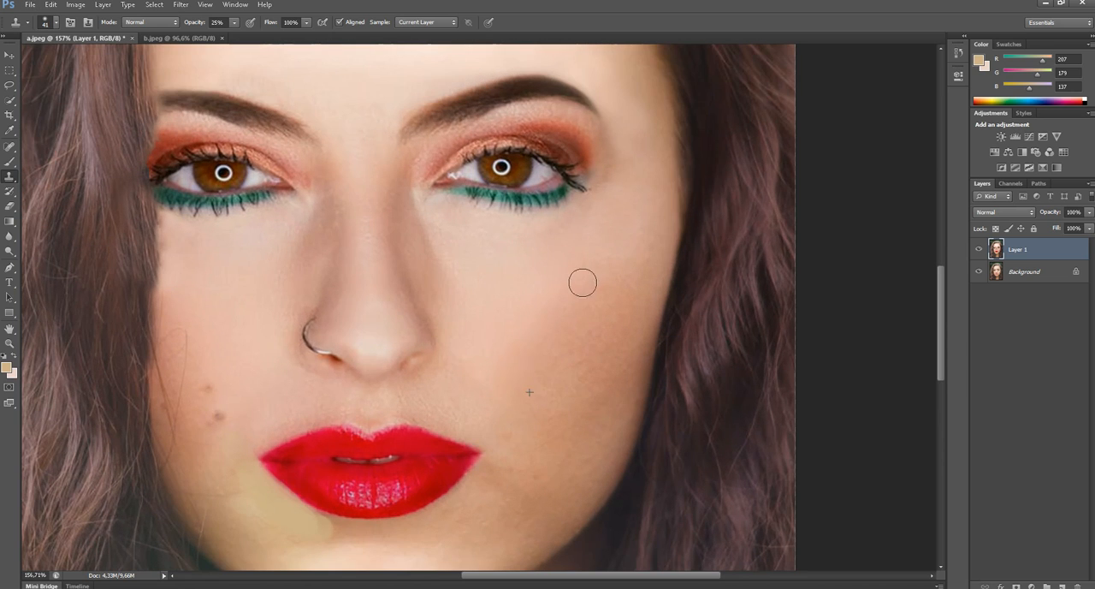
pyautogui.moveTo(560, 275)
pyautogui.mouseDown()
pyautogui.moveTo(587, 252)
pyautogui.moveTo(590, 309)
pyautogui.mouseUp()
pyautogui.keyDown('alt'); pyautogui.click(603, 244); pyautogui.keyUp('alt')
pyautogui.moveTo(591, 239); pyautogui.dragTo(591, 247)
pyautogui.keyDown('alt'); pyautogui.click(544, 296); pyautogui.keyUp('alt')
pyautogui.moveTo(518, 306)
pyautogui.mouseDown()
pyautogui.moveTo(523, 267)
pyautogui.moveTo(499, 289)
pyautogui.moveTo(510, 291)
pyautogui.moveTo(505, 340)
pyautogui.mouseUp()
pyautogui.keyDown('alt'); pyautogui.click(548, 257); pyautogui.keyUp('alt')
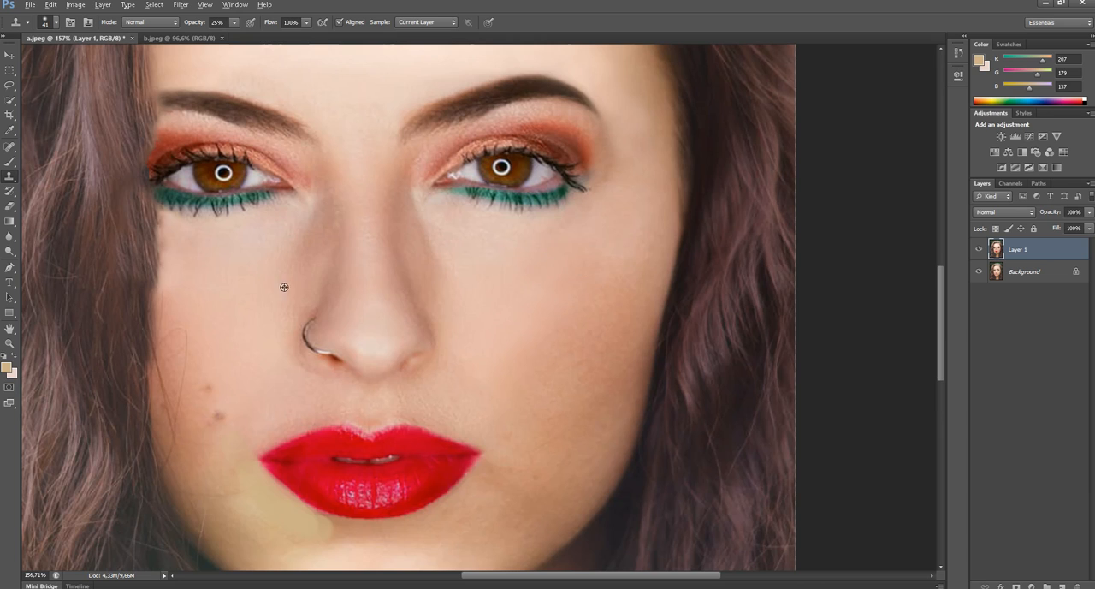
# - Soften the left-hand upper cheek, raise the clone opacity to 100% and clone clean skin over the two moles
pyautogui.moveTo(198, 266)
pyautogui.mouseDown()
pyautogui.moveTo(172, 292)
pyautogui.moveTo(177, 257)
pyautogui.mouseUp()
pyautogui.keyDown('alt'); pyautogui.click(231, 303); pyautogui.keyUp('alt')
pyautogui.moveTo(208, 383); pyautogui.dragTo(204, 388)
pyautogui.click(234, 22)
pyautogui.click(358, 7)
pyautogui.keyDown('alt'); pyautogui.click(226, 359); pyautogui.keyUp('alt')
pyautogui.moveTo(209, 388); pyautogui.dragTo(220, 415)
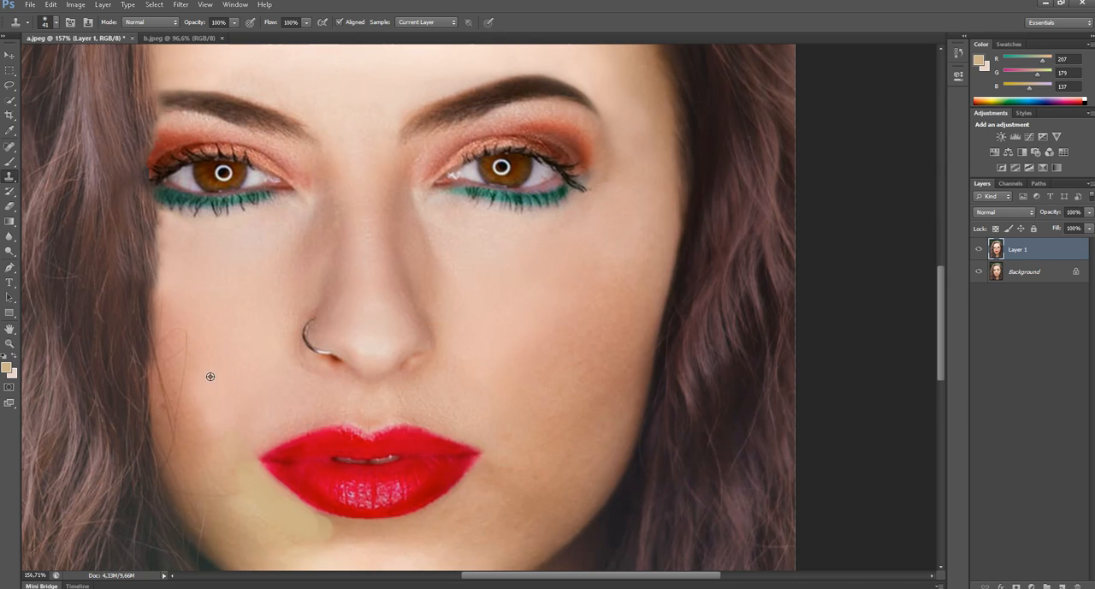
pyautogui.rightClick(219, 350)
# - Lower the Clone Stamp opacity to 30% and blend the skin on the right-hand cheek
pyautogui.click(235, 23)
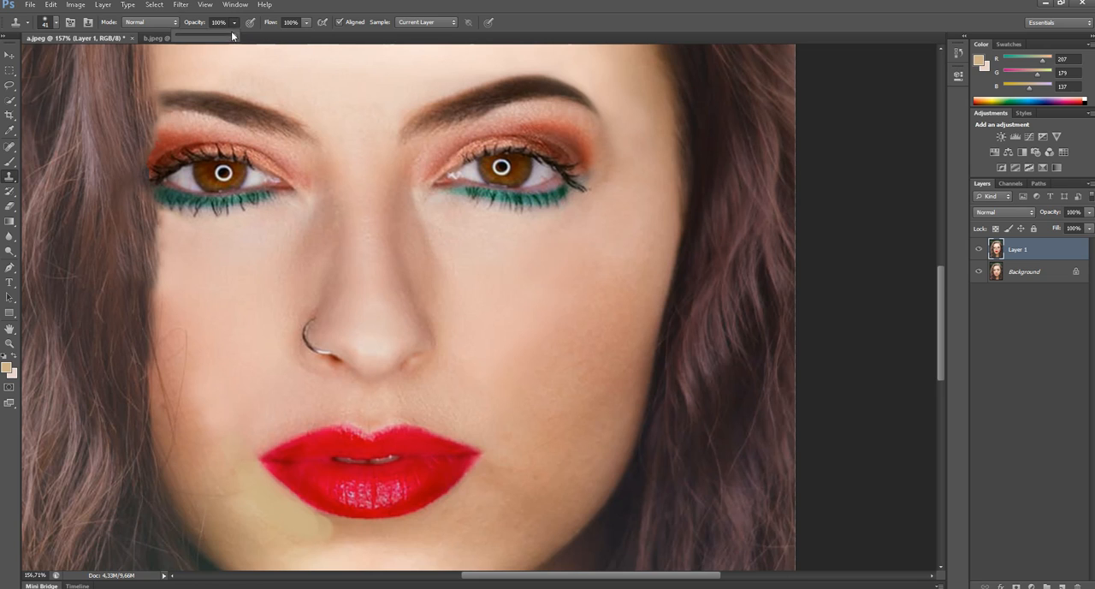
pyautogui.moveTo(196, 40); pyautogui.dragTo(194, 40)
pyautogui.keyDown('alt'); pyautogui.click(552, 428); pyautogui.keyUp('alt')
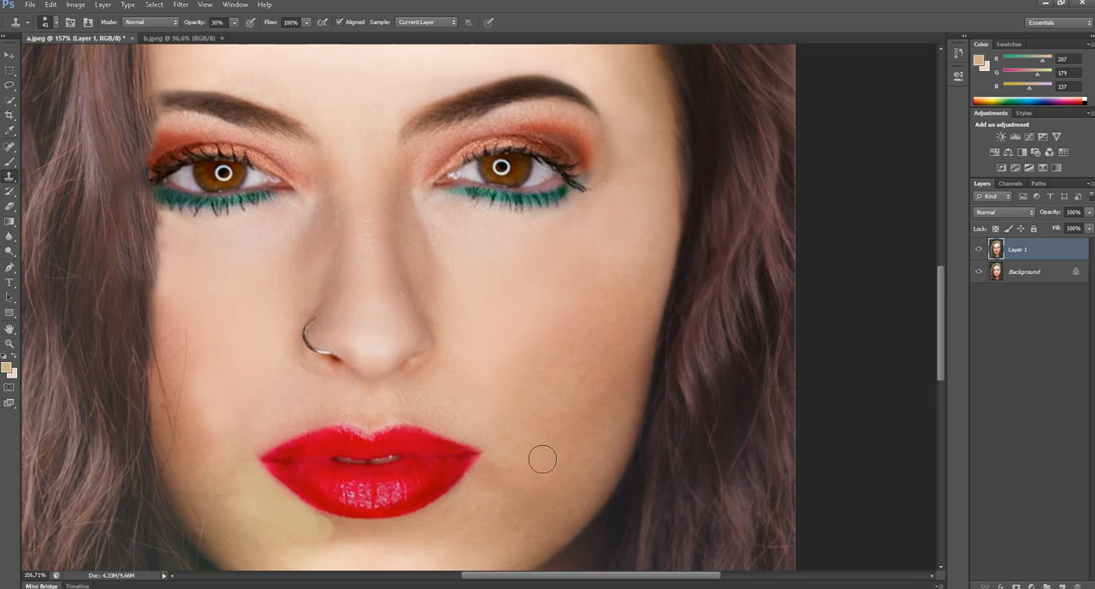
pyautogui.moveTo(534, 394); pyautogui.dragTo(539, 295)
# - Clone chin and jaw skin over the tan paint patch beneath the left-hand half of the lower lip
pyautogui.keyDown('alt'); pyautogui.click(357, 466); pyautogui.keyUp('alt')
pyautogui.moveTo(344, 444); pyautogui.dragTo(304, 432)
pyautogui.keyDown('alt'); pyautogui.click(346, 466); pyautogui.keyUp('alt')
pyautogui.keyDown('alt'); pyautogui.click(367, 466); pyautogui.keyUp('alt')
pyautogui.click(432, 444)
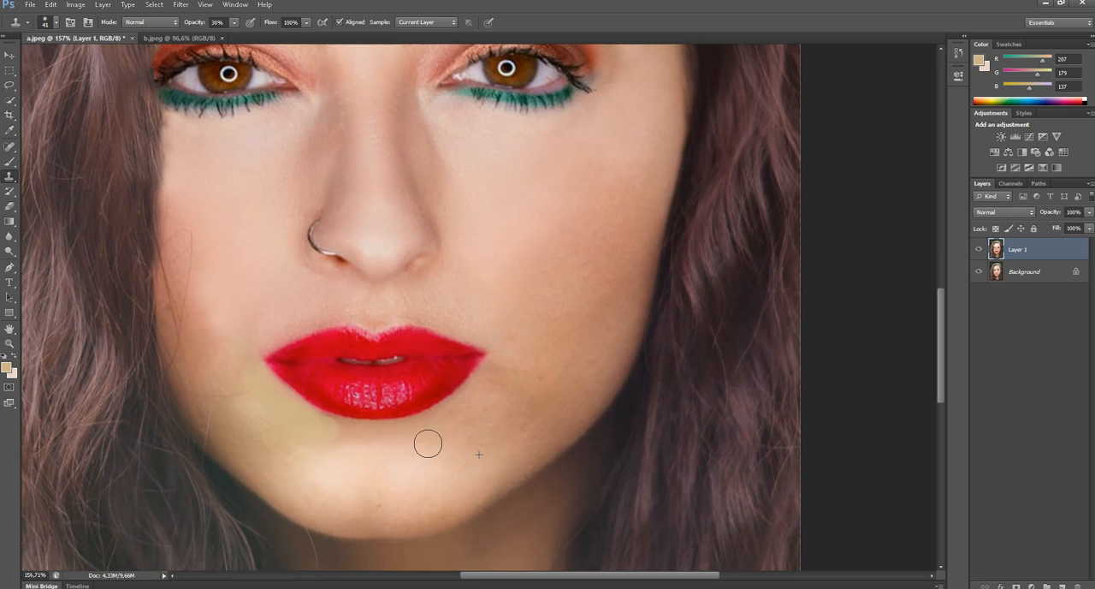
pyautogui.keyDown('alt'); pyautogui.click(241, 424); pyautogui.keyUp('alt')
pyautogui.moveTo(290, 437); pyautogui.dragTo(337, 447)
pyautogui.keyDown('alt'); pyautogui.click(225, 379); pyautogui.keyUp('alt')
pyautogui.moveTo(239, 377)
pyautogui.mouseDown()
pyautogui.moveTo(251, 371)
pyautogui.moveTo(249, 346)
pyautogui.moveTo(237, 350)
pyautogui.moveTo(242, 358)
pyautogui.moveTo(244, 335)
pyautogui.moveTo(264, 335)
pyautogui.moveTo(233, 382)
pyautogui.moveTo(262, 387)
pyautogui.moveTo(250, 393)
pyautogui.moveTo(271, 401)
pyautogui.moveTo(268, 420)
pyautogui.moveTo(281, 408)
pyautogui.mouseUp()
# - Blend cheek skin into the yellowish area beside the left-hand corner of the mouth
pyautogui.keyDown('alt'); pyautogui.click(261, 323); pyautogui.keyUp('alt')
pyautogui.keyDown('alt'); pyautogui.click(244, 318); pyautogui.keyUp('alt')
pyautogui.keyDown('alt'); pyautogui.click(243, 316); pyautogui.keyUp('alt')
pyautogui.keyDown('alt'); pyautogui.click(235, 338); pyautogui.keyUp('alt')
pyautogui.click(251, 360)
pyautogui.keyDown('alt'); pyautogui.click(238, 338); pyautogui.keyUp('alt')
pyautogui.keyDown('alt'); pyautogui.click(229, 390); pyautogui.keyUp('alt')
pyautogui.keyDown('alt'); pyautogui.click(231, 370); pyautogui.keyUp('alt')
pyautogui.keyDown('alt'); pyautogui.click(233, 386); pyautogui.keyUp('alt')
pyautogui.keyDown('alt'); pyautogui.click(234, 384); pyautogui.keyUp('alt')
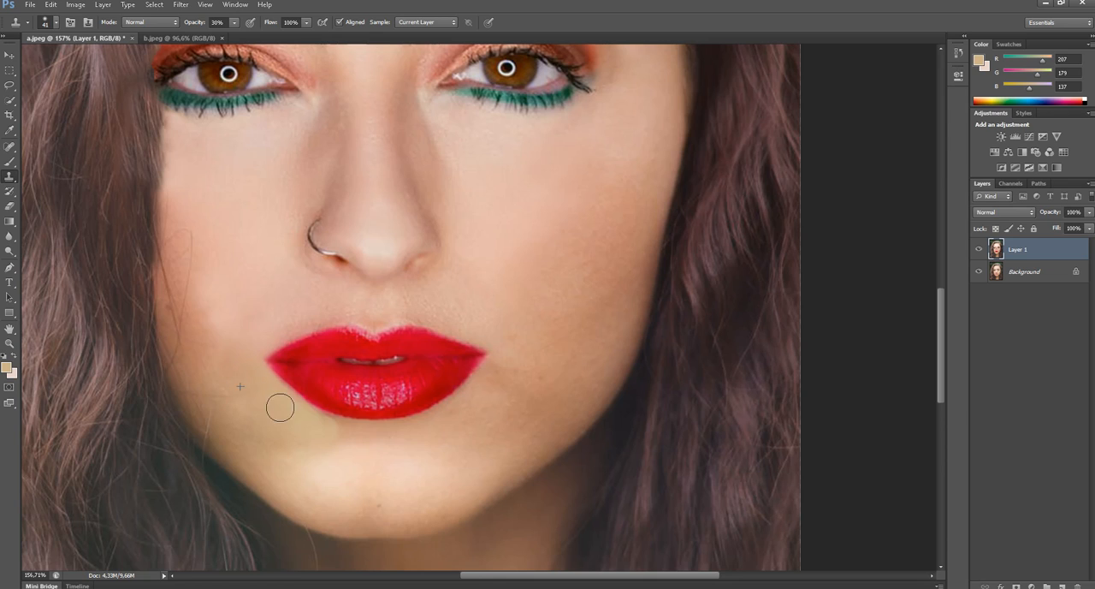
# - Resample chin skin and clone it over the yellowish edge of the patch below the lower lip
pyautogui.keyDown('alt'); pyautogui.click(264, 423); pyautogui.keyUp('alt')
pyautogui.keyDown('alt'); pyautogui.click(377, 442); pyautogui.keyUp('alt')
pyautogui.moveTo(344, 437); pyautogui.dragTo(284, 423)
pyautogui.scroll(3, 325, 444)
pyautogui.moveTo(345, 461)
pyautogui.mouseDown()
pyautogui.moveTo(392, 424)
pyautogui.moveTo(383, 391)
pyautogui.mouseUp()
pyautogui.keyDown('alt'); pyautogui.click(393, 435); pyautogui.keyUp('alt')
pyautogui.keyDown('alt'); pyautogui.click(374, 420); pyautogui.keyUp('alt')
pyautogui.moveTo(340, 380); pyautogui.dragTo(329, 374)
# - Clone lighter chin skin along the contour of the lower lip's left-hand half
pyautogui.scroll(1, 373, 403)
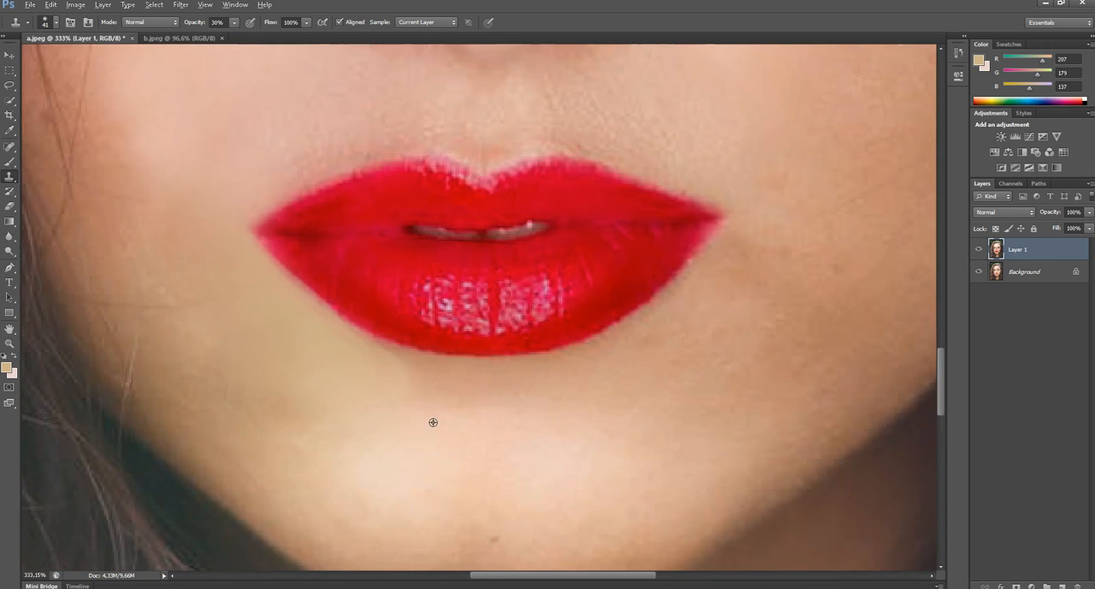
pyautogui.keyDown('alt'); pyautogui.click(434, 423); pyautogui.keyUp('alt')
pyautogui.moveTo(410, 391); pyautogui.dragTo(373, 381)
pyautogui.keyDown('alt'); pyautogui.click(411, 424); pyautogui.keyUp('alt')
pyautogui.moveTo(326, 373); pyautogui.dragTo(323, 371)
pyautogui.keyDown('alt'); pyautogui.click(431, 430); pyautogui.keyUp('alt')
pyautogui.keyDown('alt'); pyautogui.click(343, 391); pyautogui.keyUp('alt')
pyautogui.moveTo(289, 328); pyautogui.dragTo(286, 325)
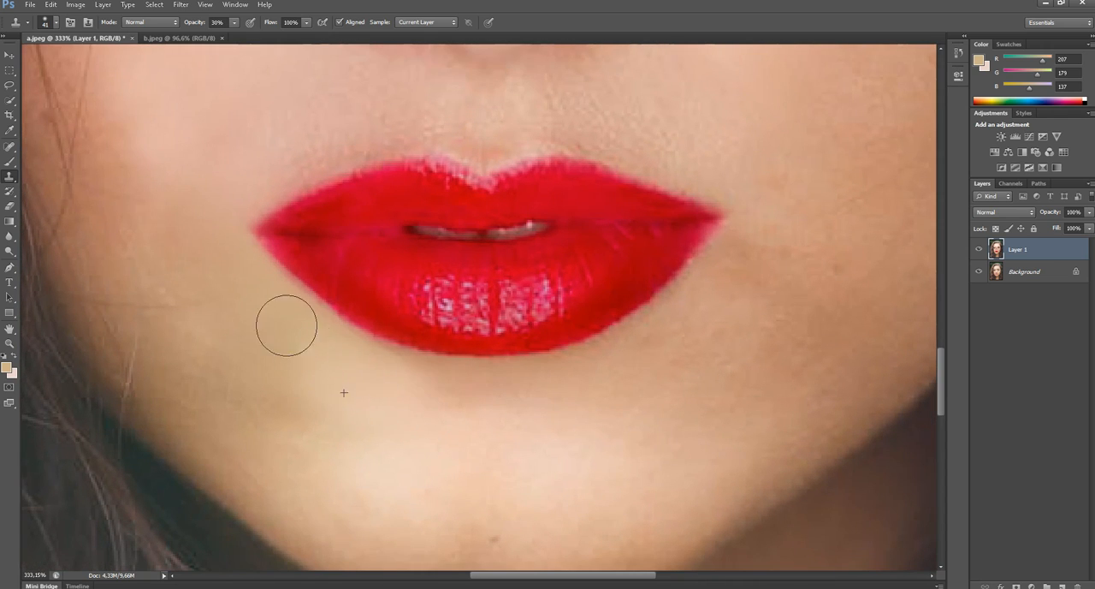
# - Clone more chin skin over the yellow tint between the left-hand mouth corner and the jaw
pyautogui.keyDown('alt'); pyautogui.click(354, 425); pyautogui.keyUp('alt')
pyautogui.click(306, 354)
pyautogui.keyDown('alt'); pyautogui.click(411, 438); pyautogui.keyUp('alt')
pyautogui.moveTo(266, 382); pyautogui.dragTo(293, 392)
# - Set the clone brush to 13 px and clone red lip colour over the pale highlights on the upper lip's cupid's bow
pyautogui.keyDown('alt'); pyautogui.click(375, 290); pyautogui.keyUp('alt')
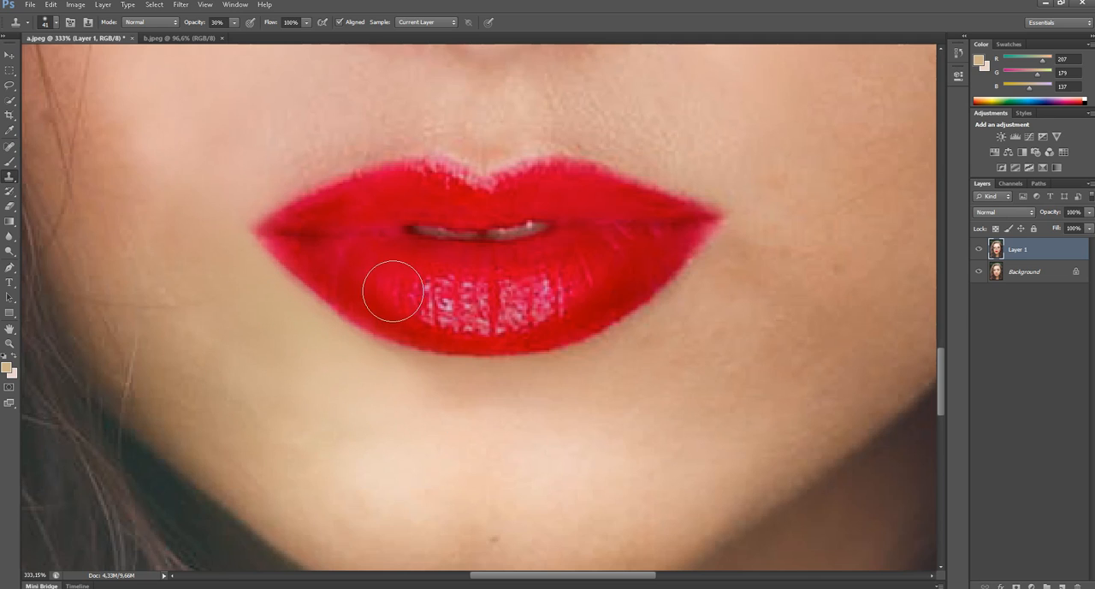
pyautogui.rightClick(397, 290)
pyautogui.moveTo(429, 322)
pyautogui.mouseDown()
pyautogui.moveTo(323, 296)
pyautogui.moveTo(257, 233)
pyautogui.mouseUp()
pyautogui.press('Return')
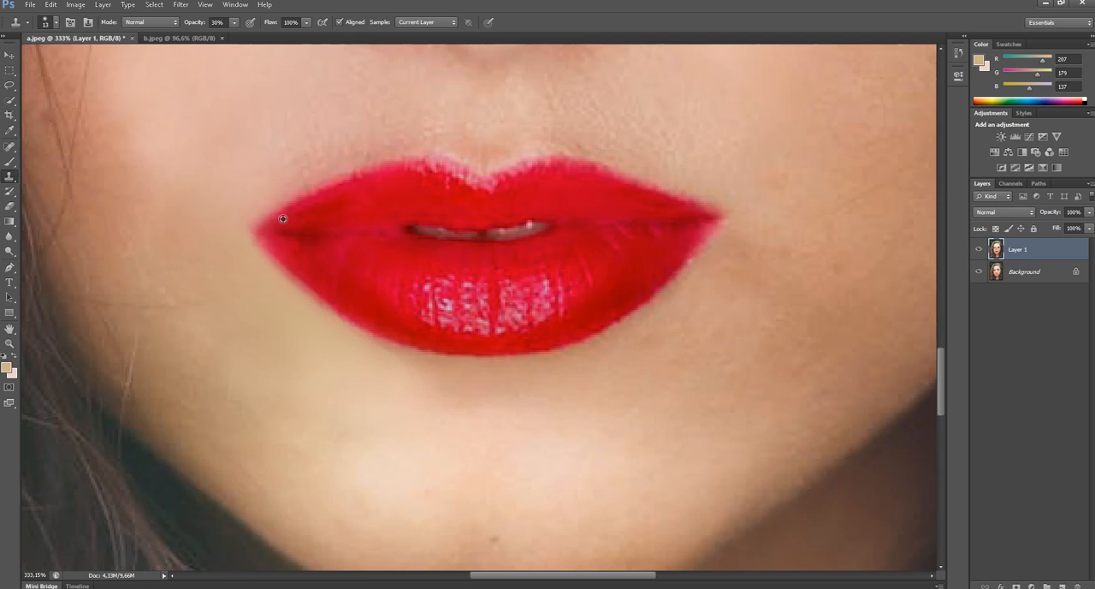
pyautogui.keyDown('alt'); pyautogui.click(450, 193); pyautogui.keyUp('alt')
pyautogui.moveTo(474, 189)
pyautogui.mouseDown()
pyautogui.moveTo(425, 175)
pyautogui.moveTo(473, 186)
pyautogui.moveTo(421, 169)
pyautogui.mouseUp()
pyautogui.keyDown('alt'); pyautogui.click(438, 200); pyautogui.keyUp('alt')
pyautogui.keyDown('alt'); pyautogui.click(439, 196); pyautogui.keyUp('alt')
pyautogui.keyDown('alt'); pyautogui.click(535, 189); pyautogui.keyUp('alt')
pyautogui.moveTo(506, 189); pyautogui.dragTo(538, 171)
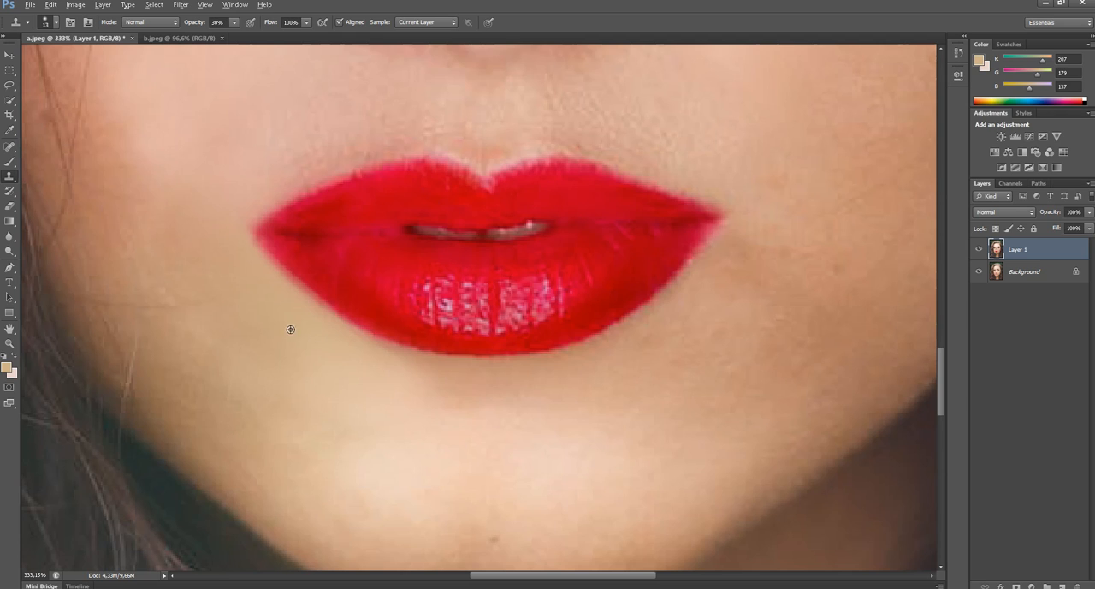
# - Clone red lip colour along the lower lip's edge near the left-hand mouth corner
pyautogui.keyDown('alt'); pyautogui.click(326, 271); pyautogui.keyUp('alt')
pyautogui.moveTo(297, 268); pyautogui.dragTo(267, 243)
pyautogui.scroll(-3, 347, 291)
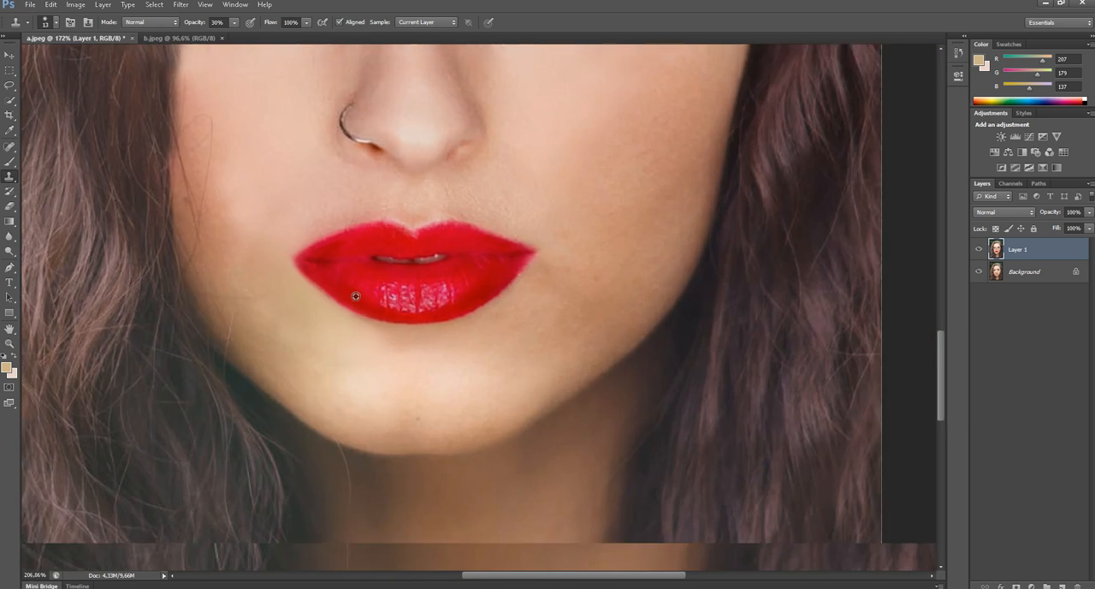
pyautogui.scroll(-3, 355, 296)
pyautogui.scroll(-1, 368, 222)
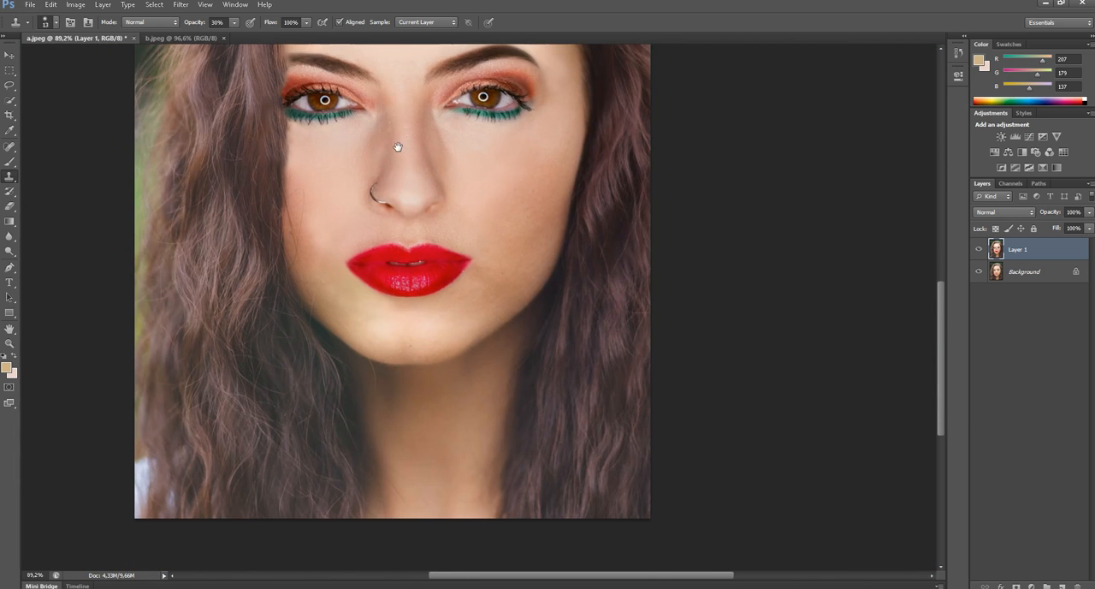
# - Examine the retouched face, lips and hairline for remaining flaws
pyautogui.scroll(3, 391, 147)
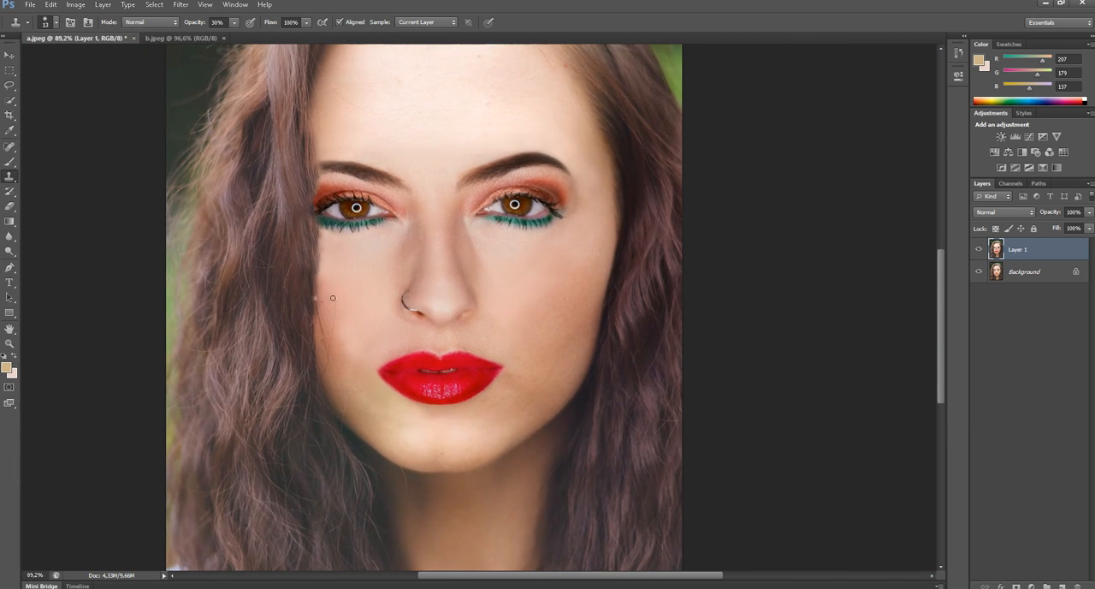
pyautogui.scroll(-1, 455, 166)
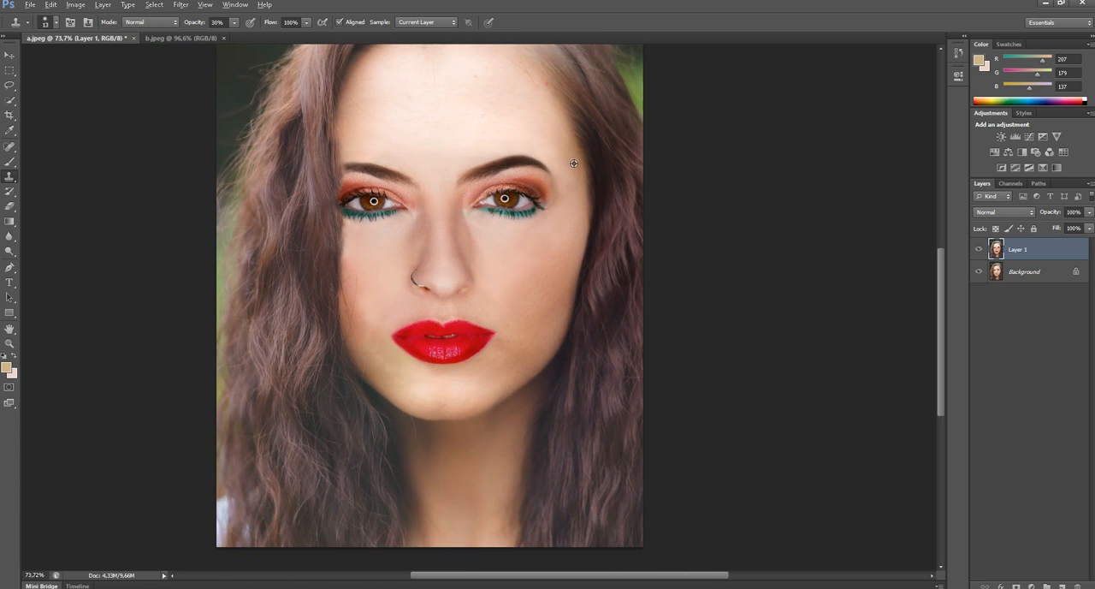
pyautogui.scroll(3, 572, 164)
pyautogui.scroll(-4, 492, 176)
pyautogui.scroll(5, 464, 165)
pyautogui.scroll(-5, 470, 178)
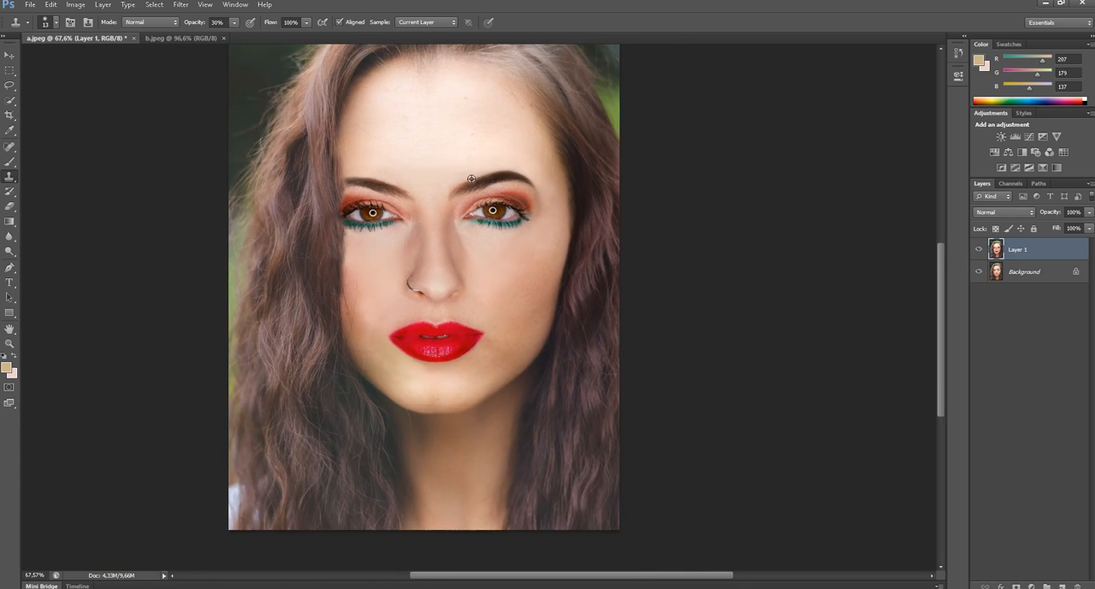
pyautogui.scroll(-1, 460, 166)
# - Try to clone clean skin over the forehead blemishes with a 20 px brush at 100% opacity
pyautogui.scroll(4, 456, 113)
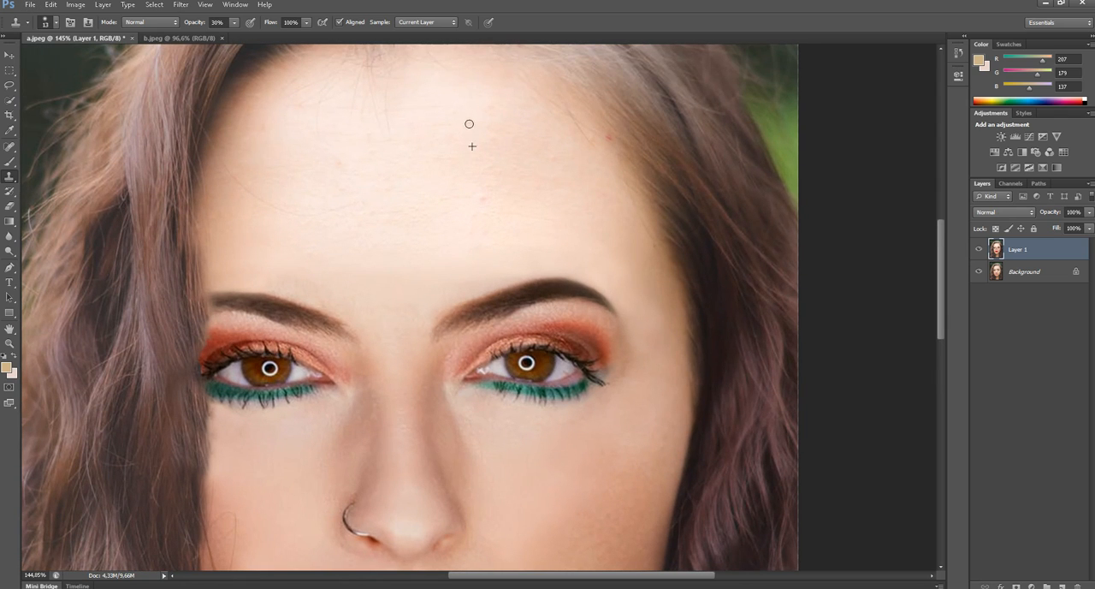
pyautogui.rightClick(469, 125)
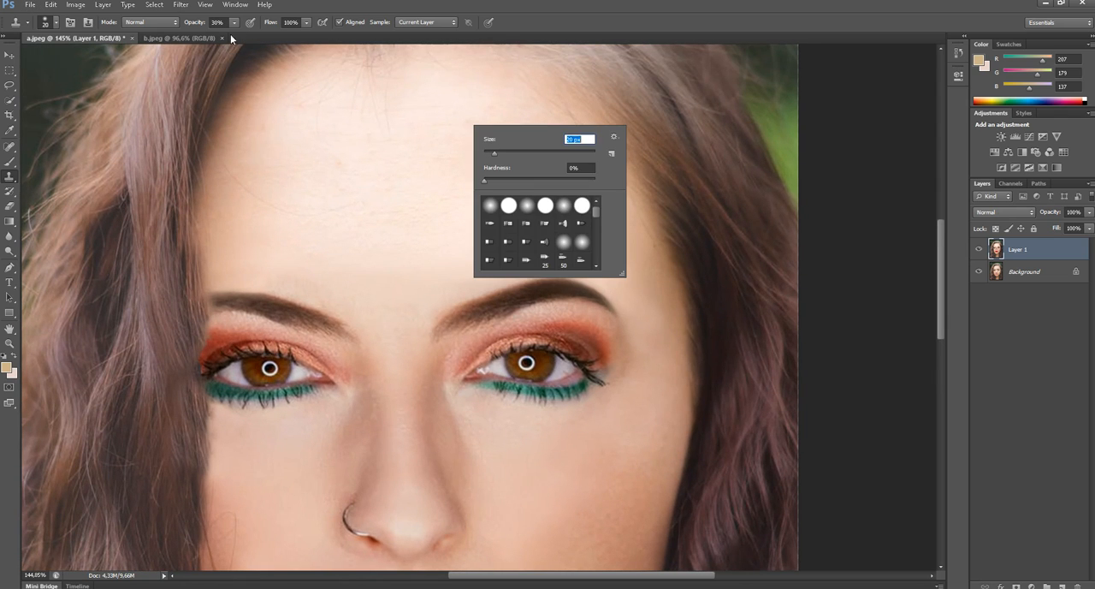
pyautogui.write('20')
pyautogui.press('Return')
pyautogui.keyDown('alt'); pyautogui.click(491, 189); pyautogui.keyUp('alt')
pyautogui.click(492, 140)
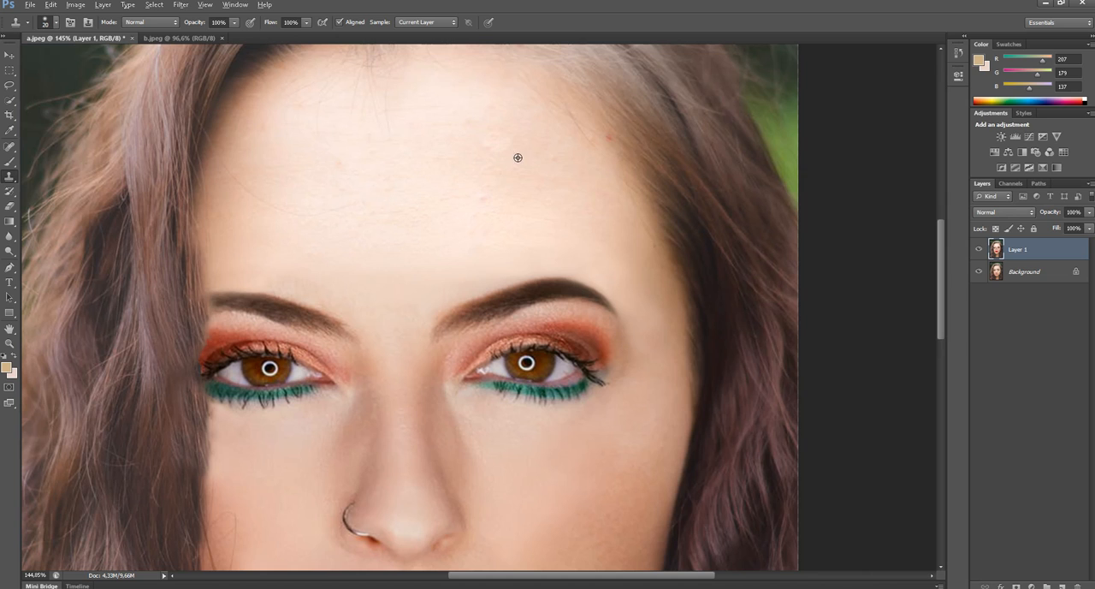
pyautogui.keyDown('alt'); pyautogui.click(518, 157); pyautogui.keyUp('alt')
pyautogui.moveTo(486, 189); pyautogui.dragTo(491, 197)
pyautogui.hotkey('ctrl', 'z')
# - Remove the small blemishes on the forehead above the right-hand eyebrow with the Spot Healing Brush set to Content-Aware
pyautogui.scroll(-4, 404, 162)
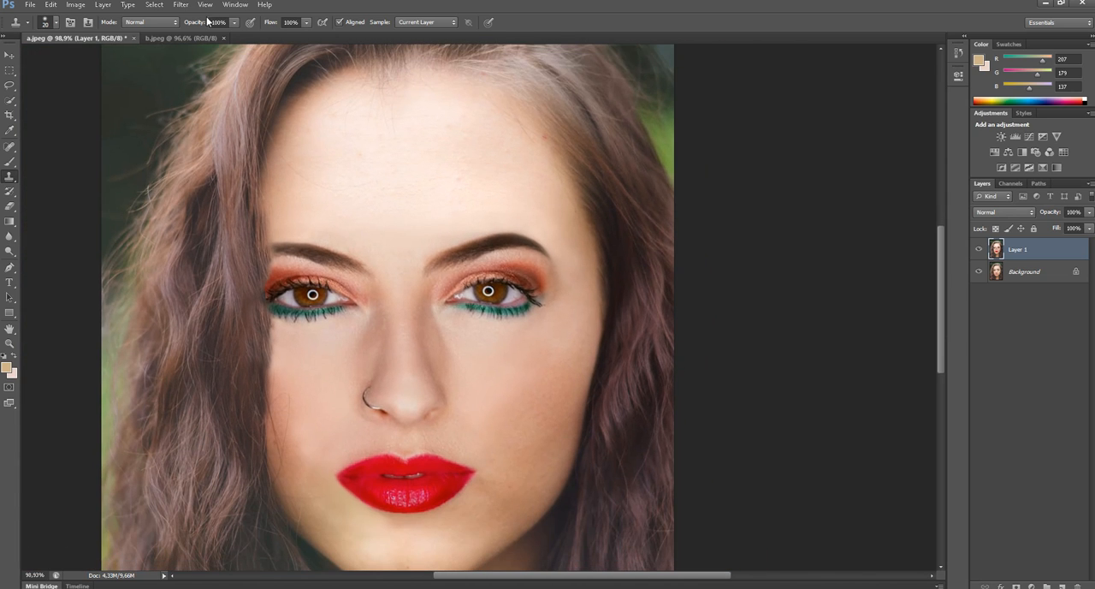
pyautogui.click(7, 147)
pyautogui.click(456, 174)
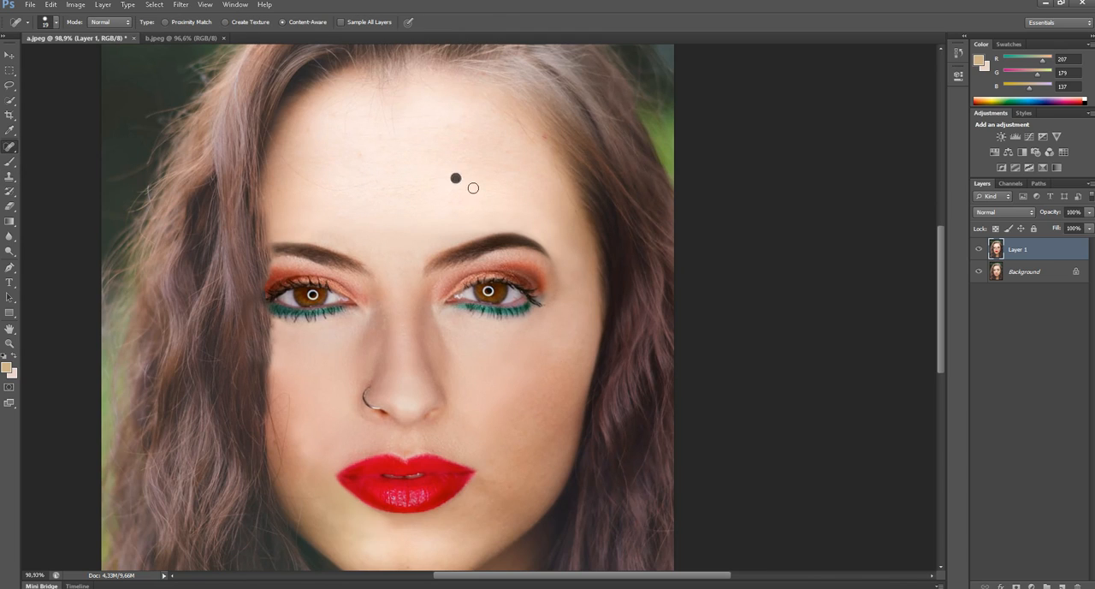
pyautogui.click(466, 138)
pyautogui.scroll(-3, 481, 243)
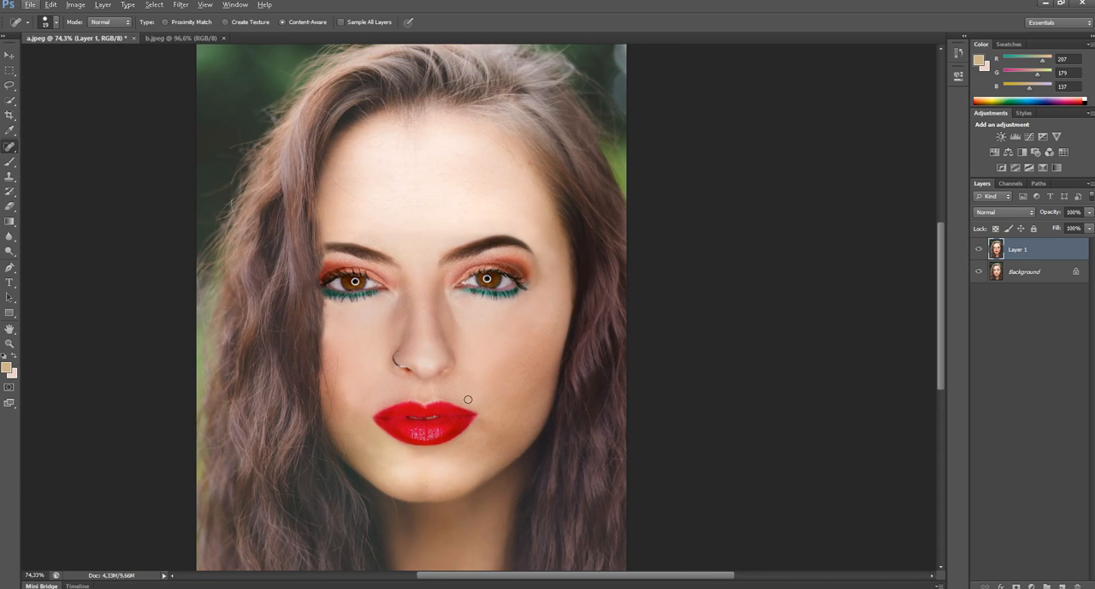
pyautogui.scroll(-2, 231, 239)
pyautogui.scroll(1, 438, 235)
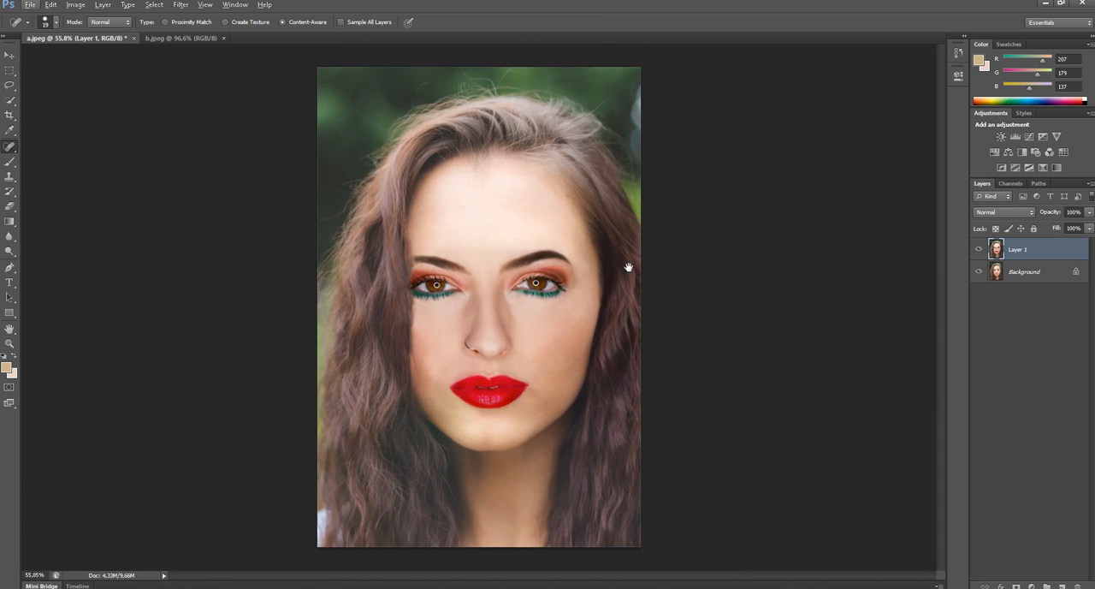
pyautogui.scroll(1, 742, 307)
pyautogui.click(9, 54)
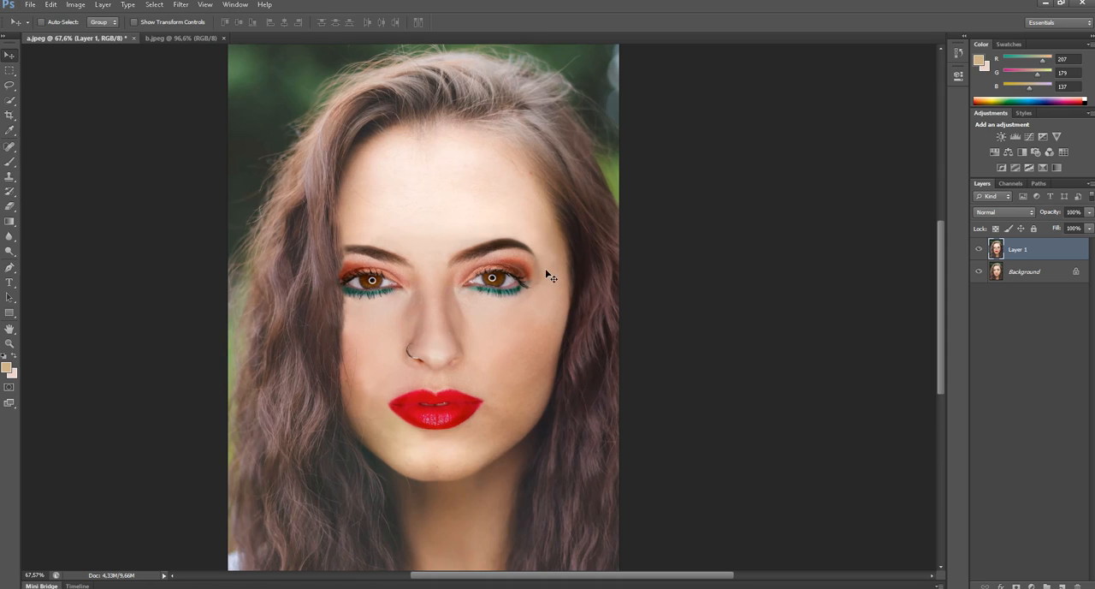
pyautogui.click(181, 5)
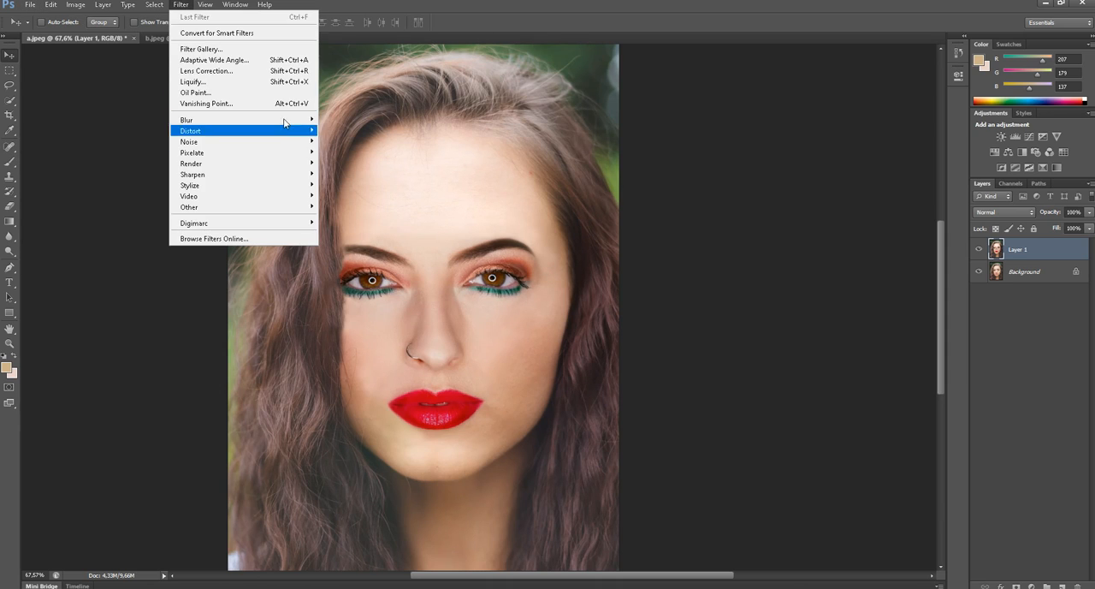
pyautogui.click(558, 29)
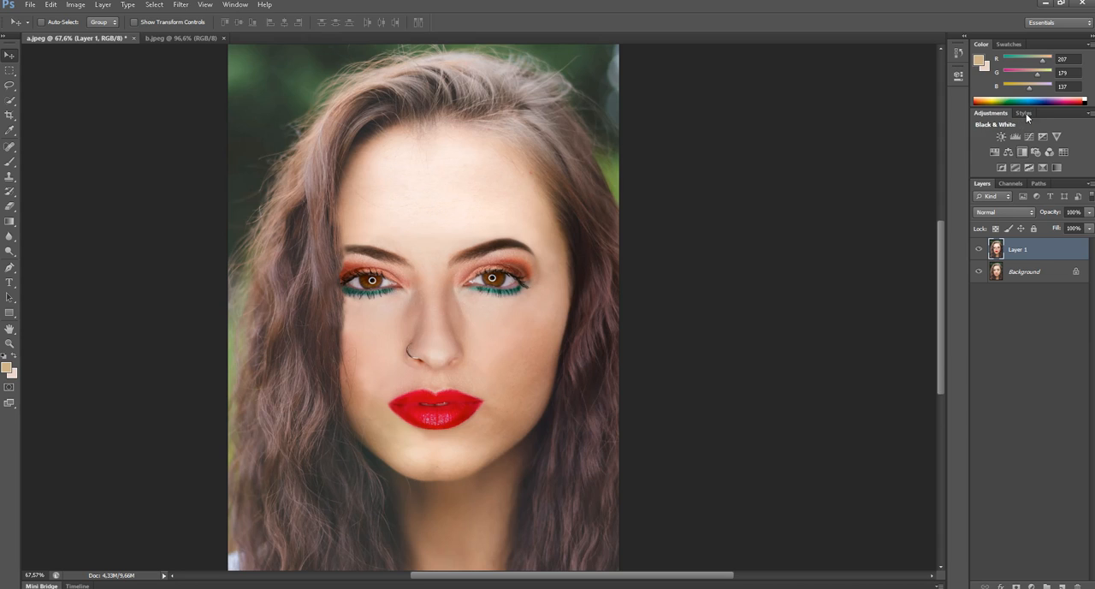
# - Apply a Surface Blur to Layer 1 with a radius of 2 pixels and a threshold of 10 levels
pyautogui.click(180, 4)
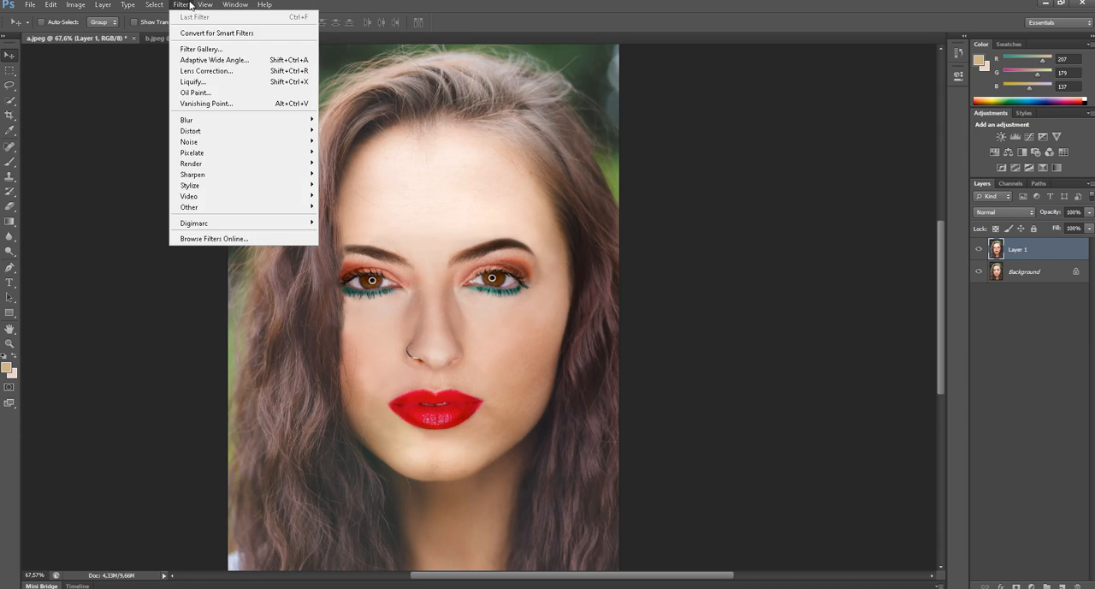
pyautogui.moveTo(208, 127)
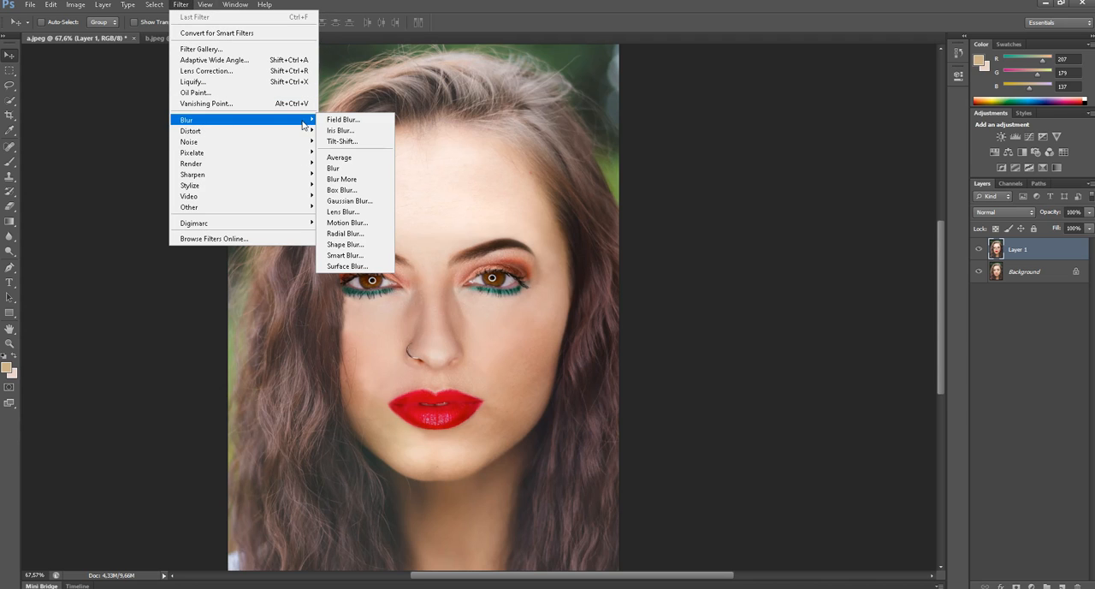
pyautogui.click(347, 266)
pyautogui.moveTo(548, 127); pyautogui.dragTo(770, 125)
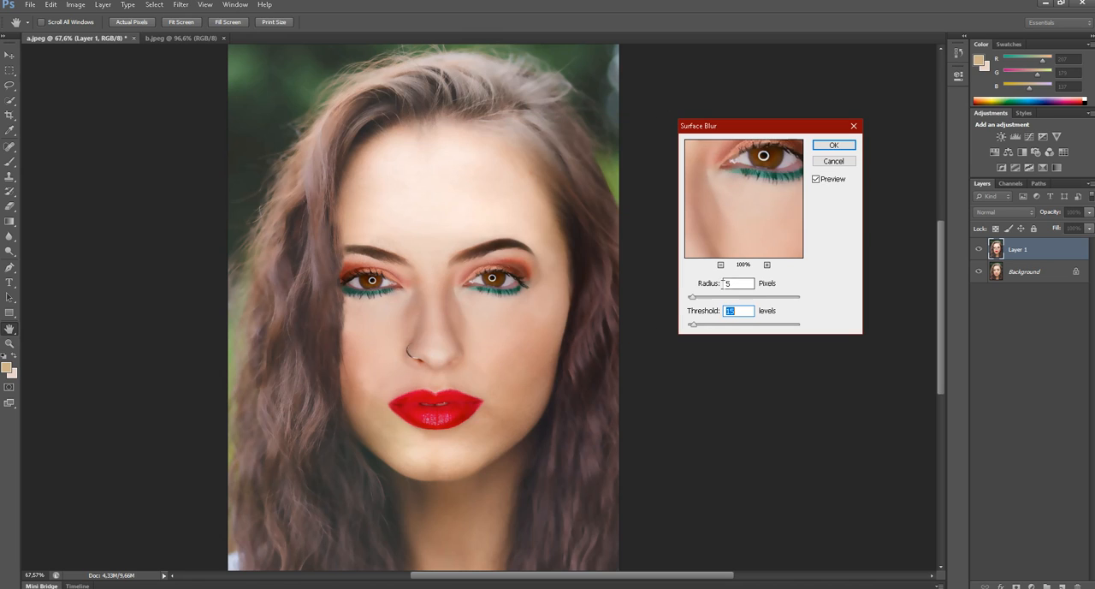
pyautogui.moveTo(734, 284); pyautogui.dragTo(679, 283)
pyautogui.write('2')
pyautogui.click(716, 284)
pyautogui.moveTo(746, 311); pyautogui.dragTo(691, 310)
pyautogui.write('10')
pyautogui.click(834, 144)
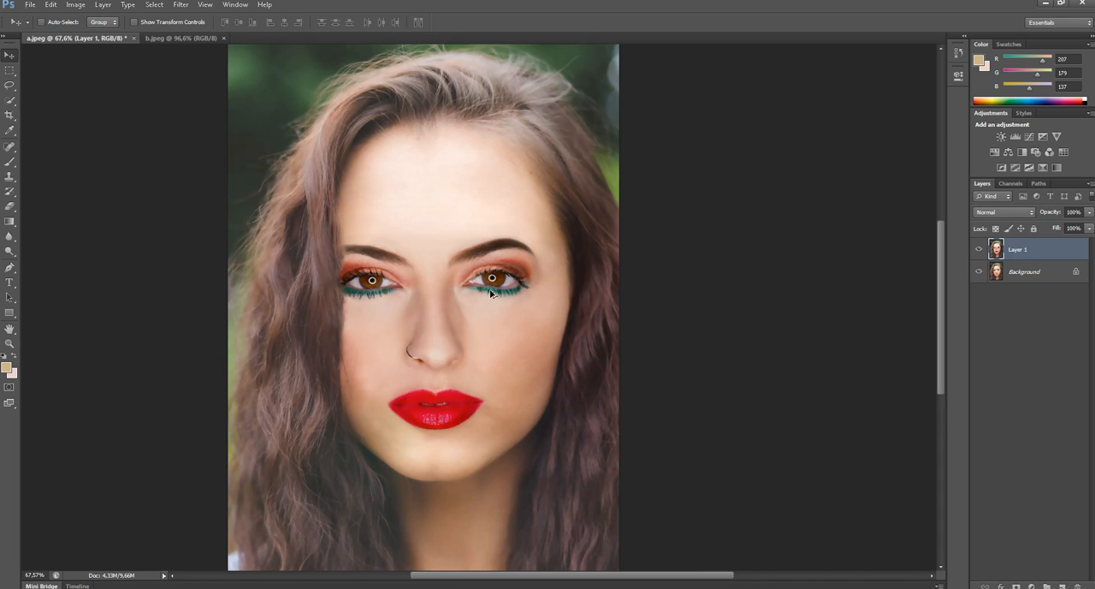
# - Adjust Layer 1's Levels with black input 23 and midtones 0.67, and lower the white input to brighten the highlights
pyautogui.scroll(3, 532, 304)
pyautogui.scroll(-3, 452, 339)
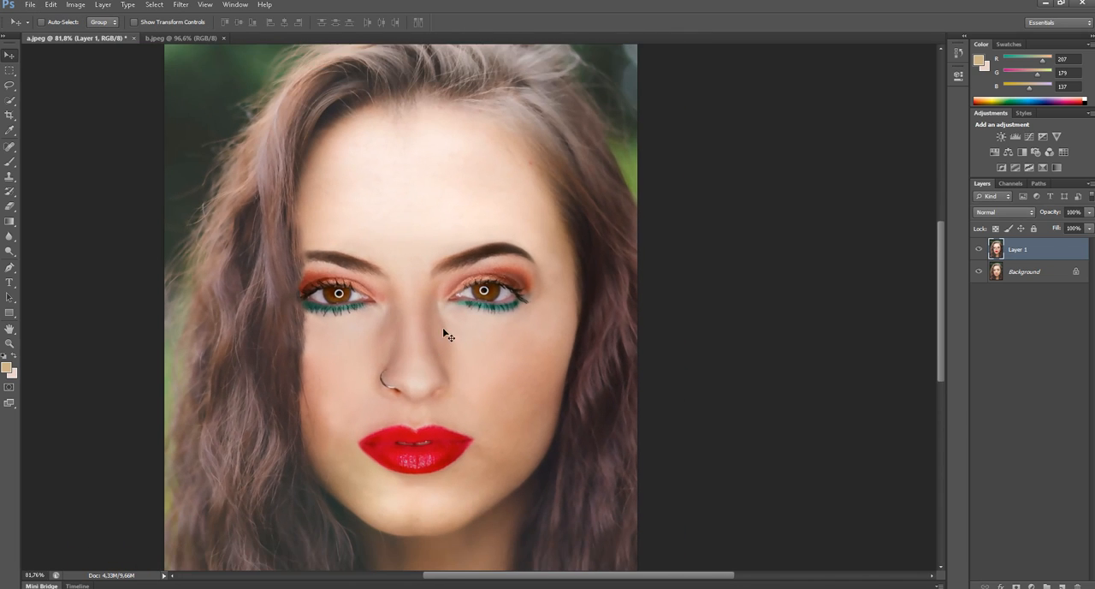
pyautogui.scroll(-2, 374, 377)
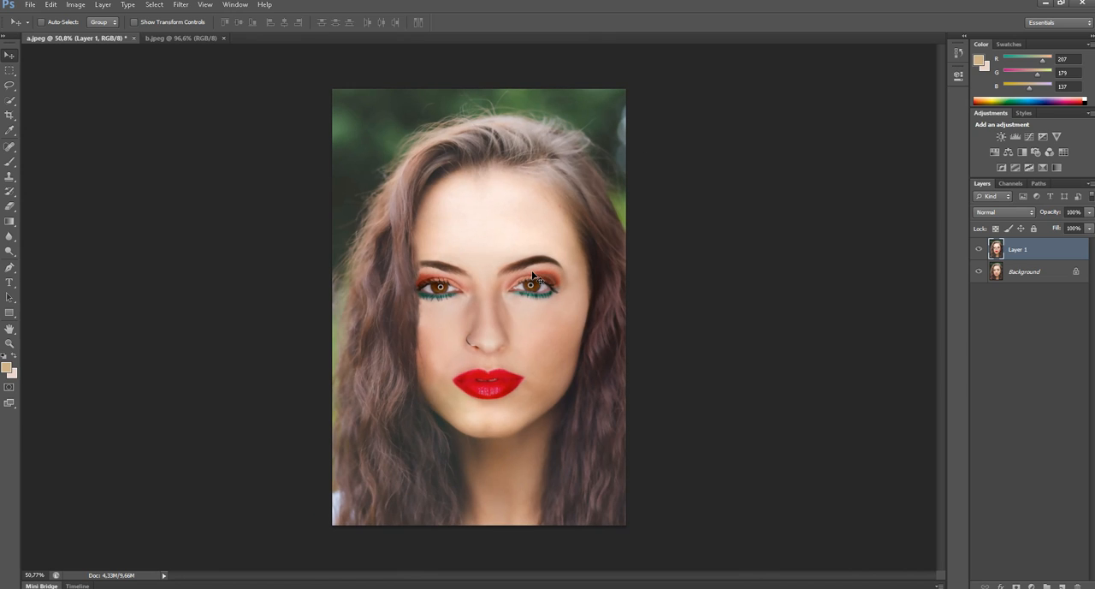
pyautogui.hotkey('ctrl', 'l')
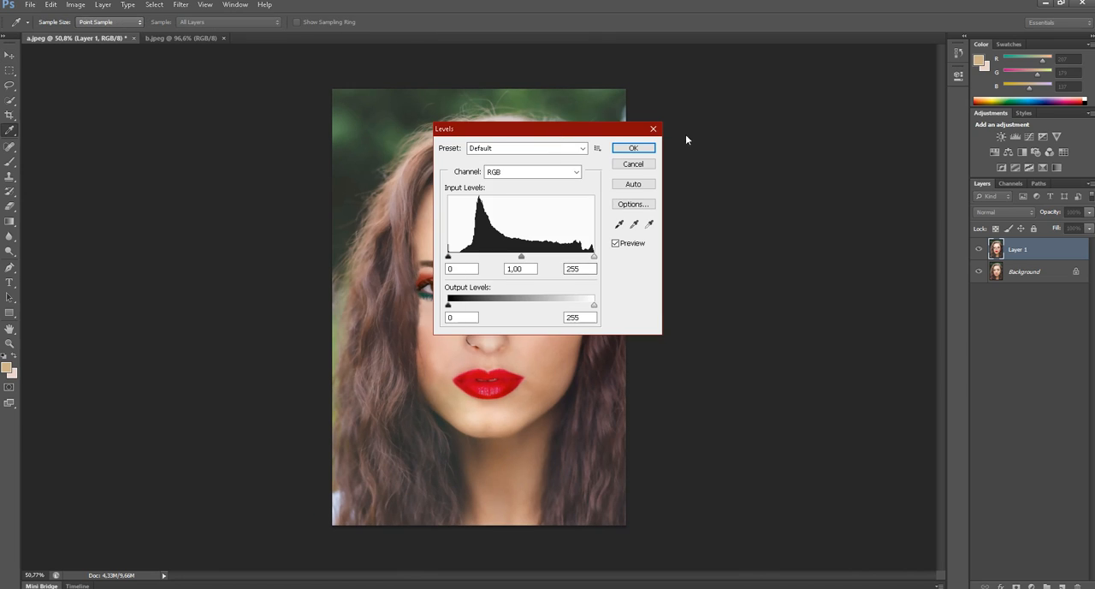
pyautogui.moveTo(650, 137); pyautogui.dragTo(671, 142)
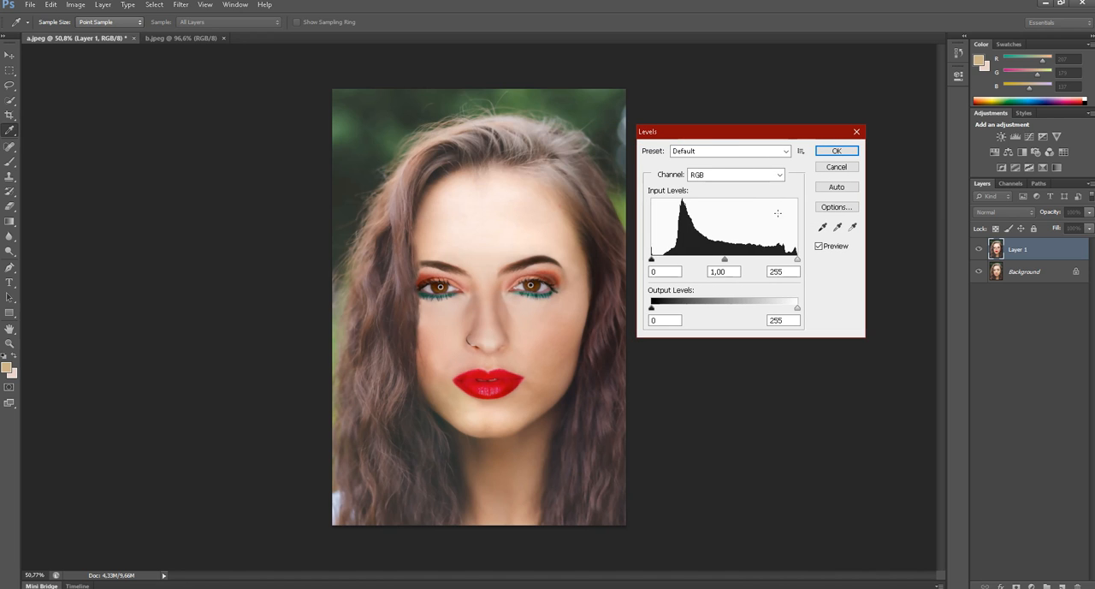
pyautogui.moveTo(725, 260)
pyautogui.mouseDown()
pyautogui.moveTo(703, 260)
pyautogui.moveTo(744, 260)
pyautogui.mouseUp()
pyautogui.moveTo(653, 259)
pyautogui.mouseDown()
pyautogui.moveTo(675, 259)
pyautogui.moveTo(665, 259)
pyautogui.mouseUp()
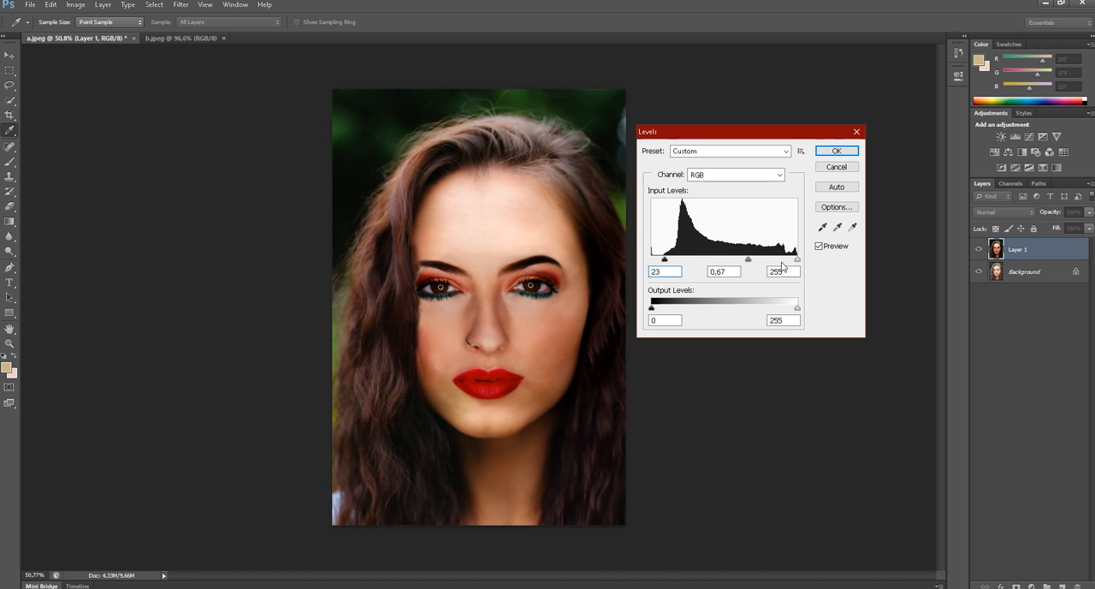
pyautogui.moveTo(798, 259); pyautogui.dragTo(687, 260)
pyautogui.click(836, 151)
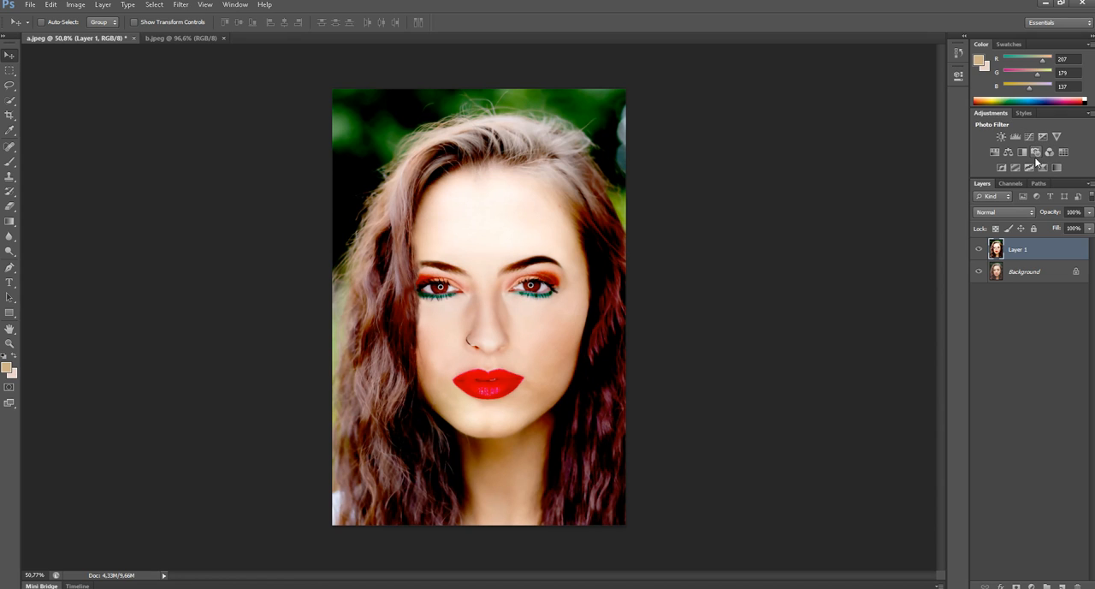
# - Add a Color Balance adjustment layer with midtones at red +78, and fine-tune the magenta–green and yellow–blue balance
pyautogui.click(1009, 152)
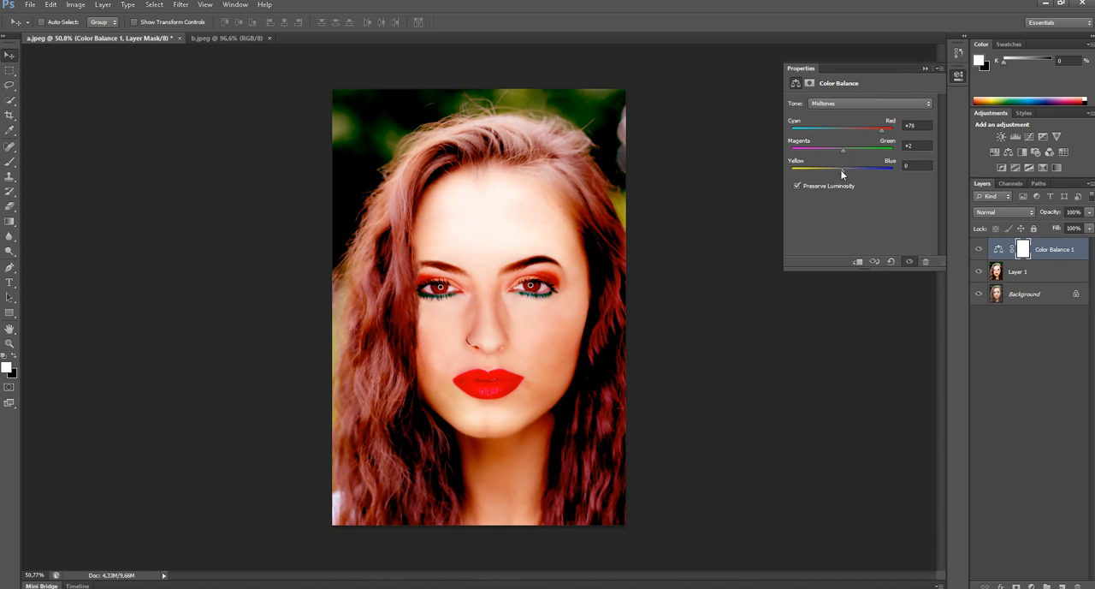
pyautogui.moveTo(849, 155); pyautogui.dragTo(840, 157)
pyautogui.moveTo(852, 172); pyautogui.dragTo(835, 171)
pyautogui.click(924, 68)
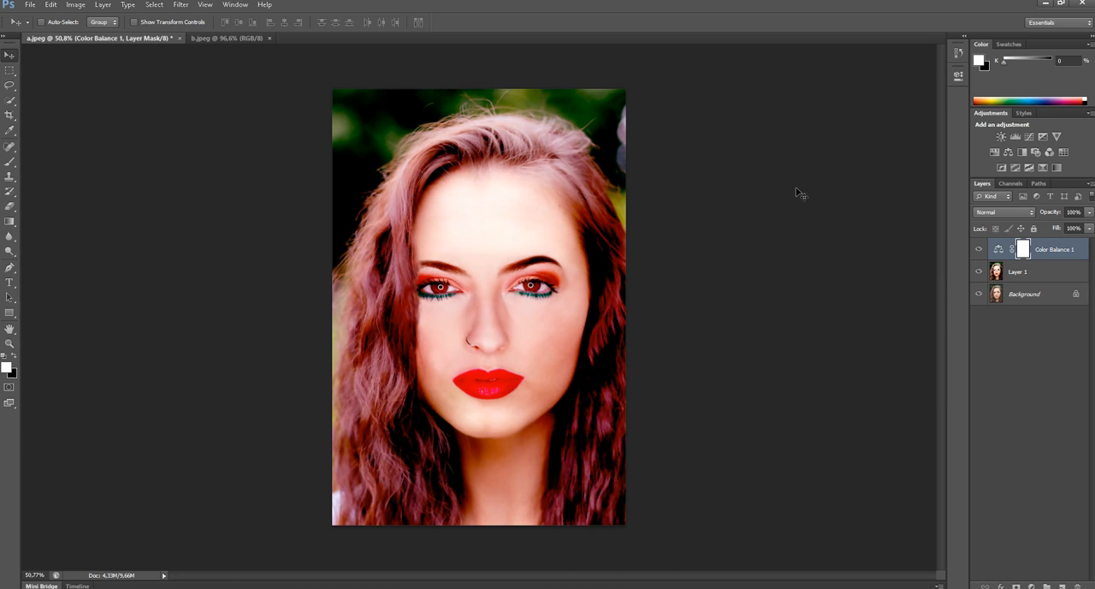
# - Open the Hue/Saturation adjustment for Layer 1 and move its dialog clear of the portrait
pyautogui.scroll(4, 529, 301)
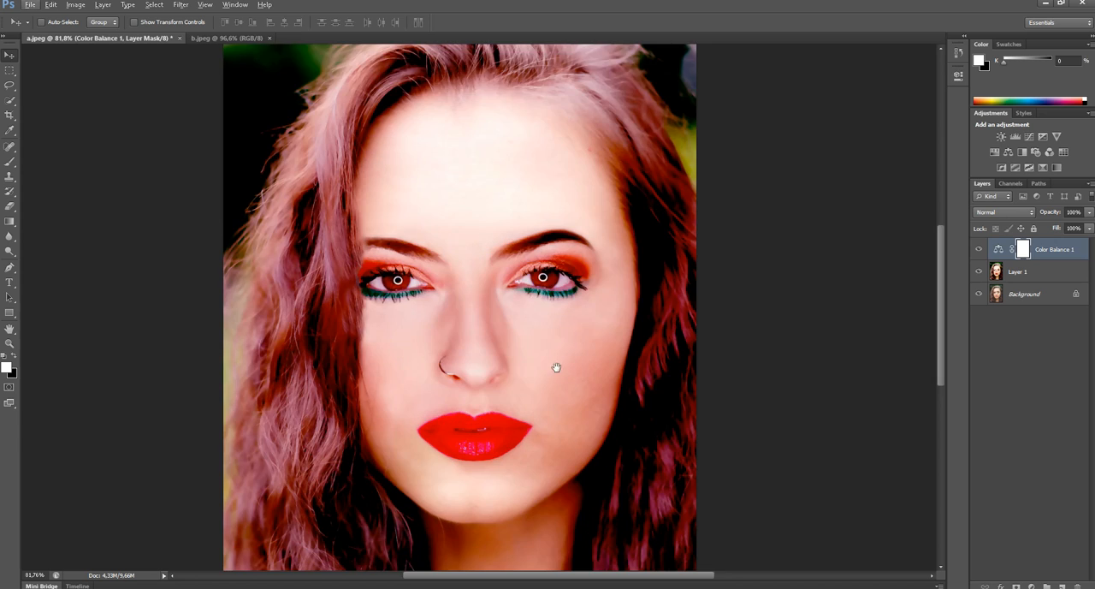
pyautogui.scroll(-3, 627, 280)
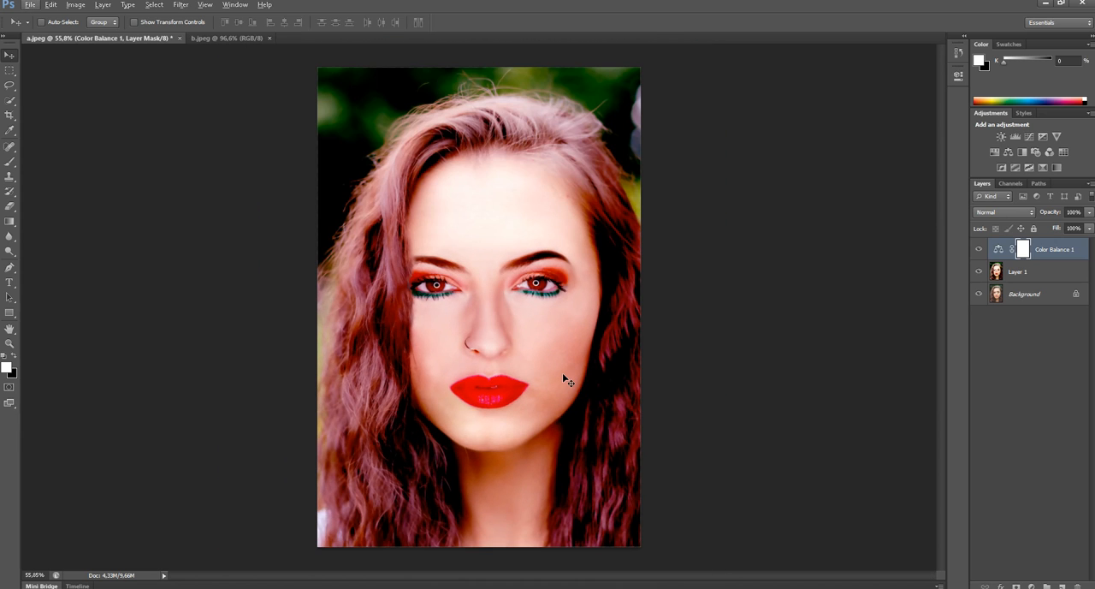
pyautogui.click(1031, 273)
pyautogui.hotkey('ctrl', 'u')
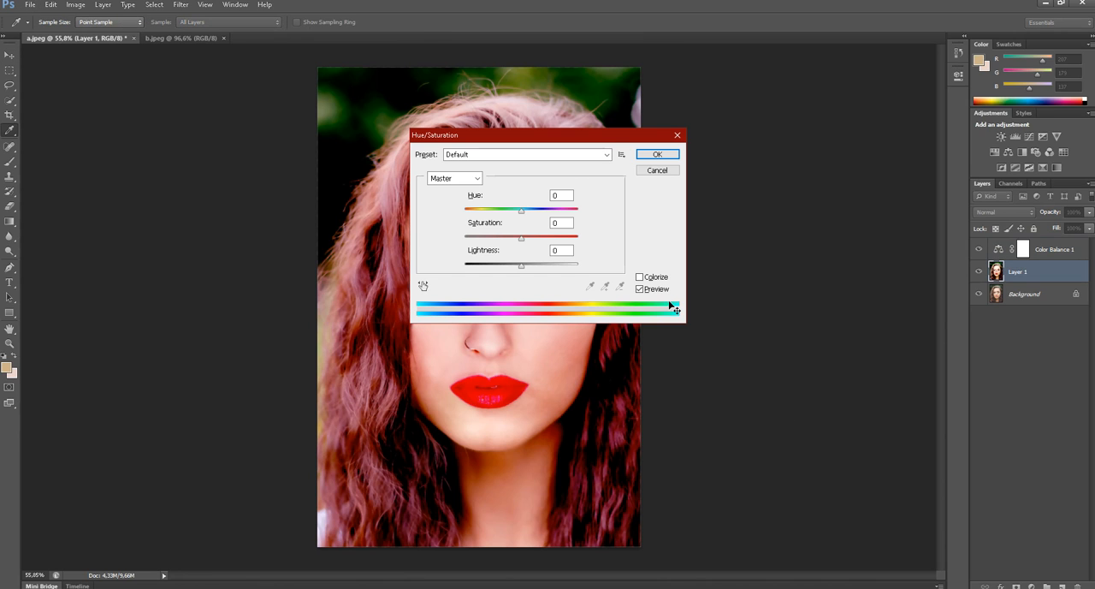
pyautogui.moveTo(560, 139); pyautogui.dragTo(826, 118)
# - Preview Hue/Saturation presets on the portrait, including Cyanotype, Yellow Boost and Sepia
pyautogui.click(758, 134)
pyautogui.click(761, 169)
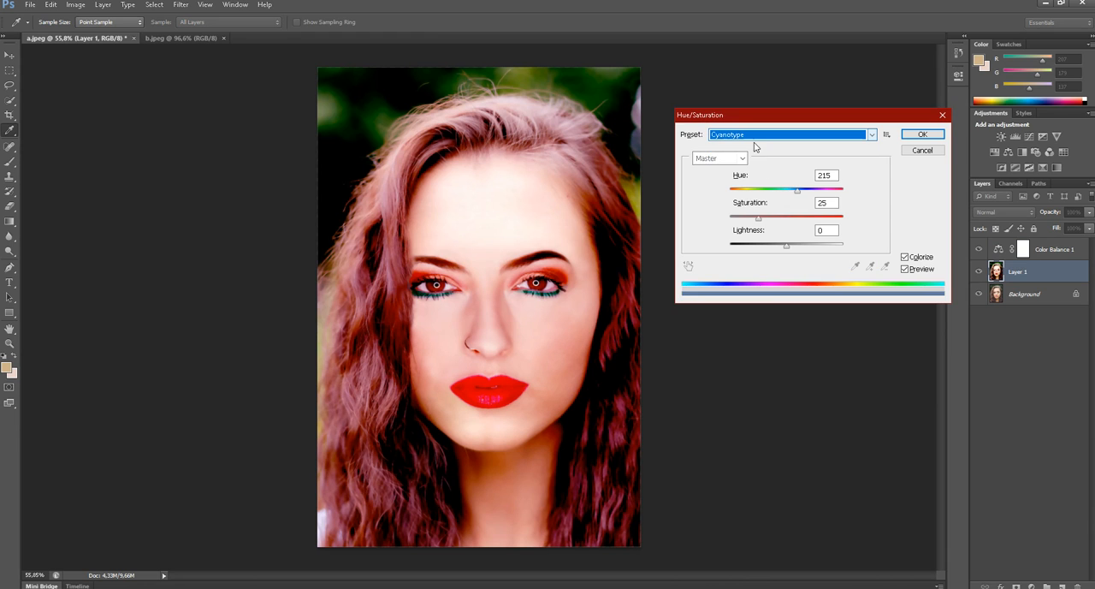
pyautogui.scroll(-2, 749, 140)
pyautogui.scroll(-5, 748, 139)
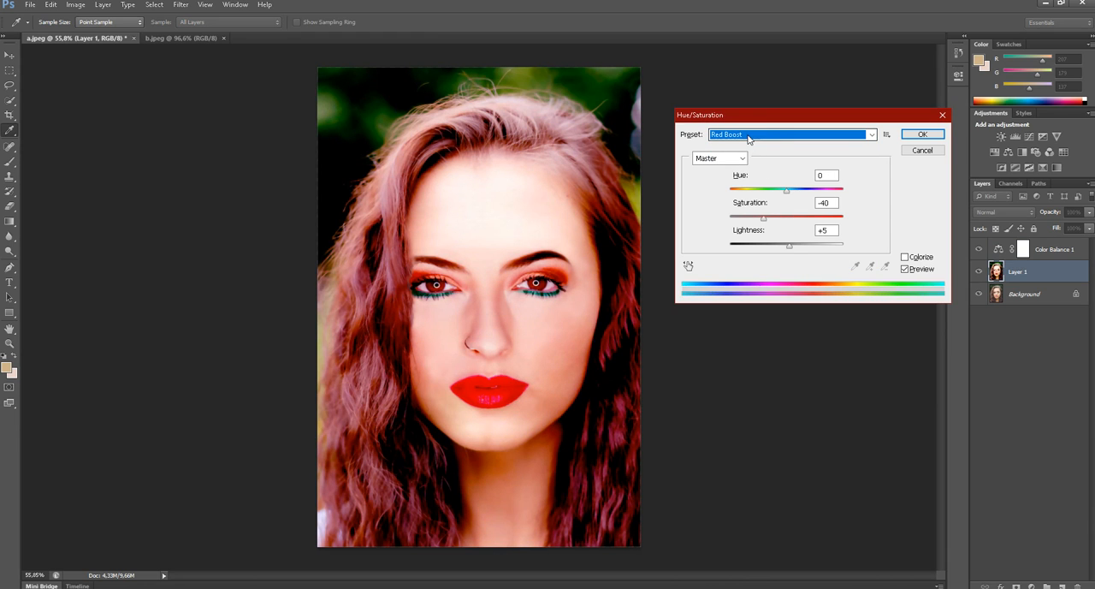
pyautogui.scroll(2, 748, 139)
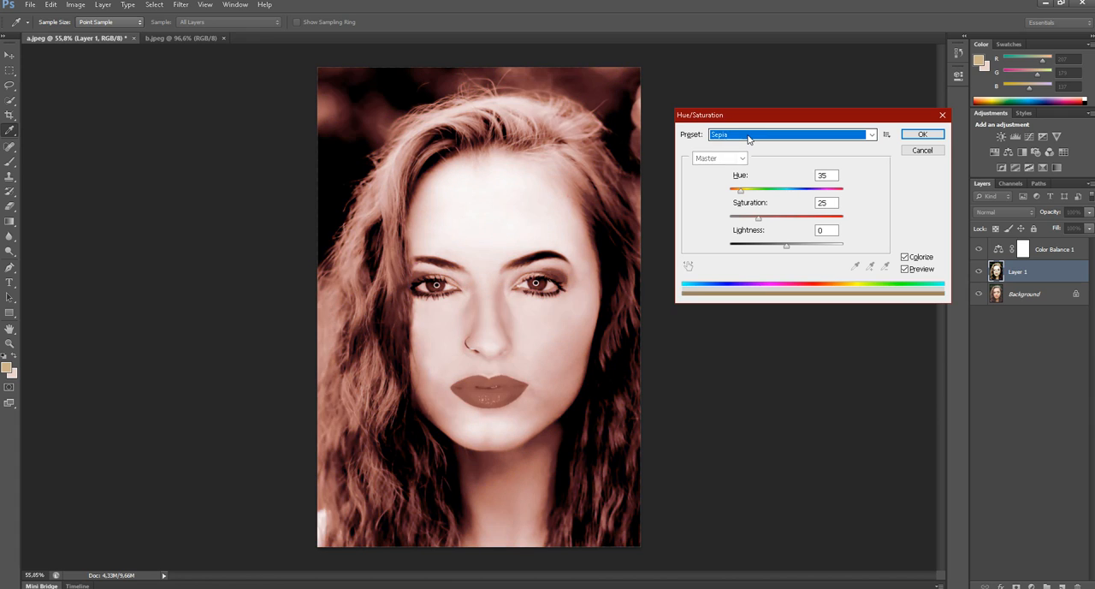
pyautogui.scroll(-1, 747, 139)
pyautogui.scroll(1, 748, 139)
pyautogui.scroll(-2, 748, 139)
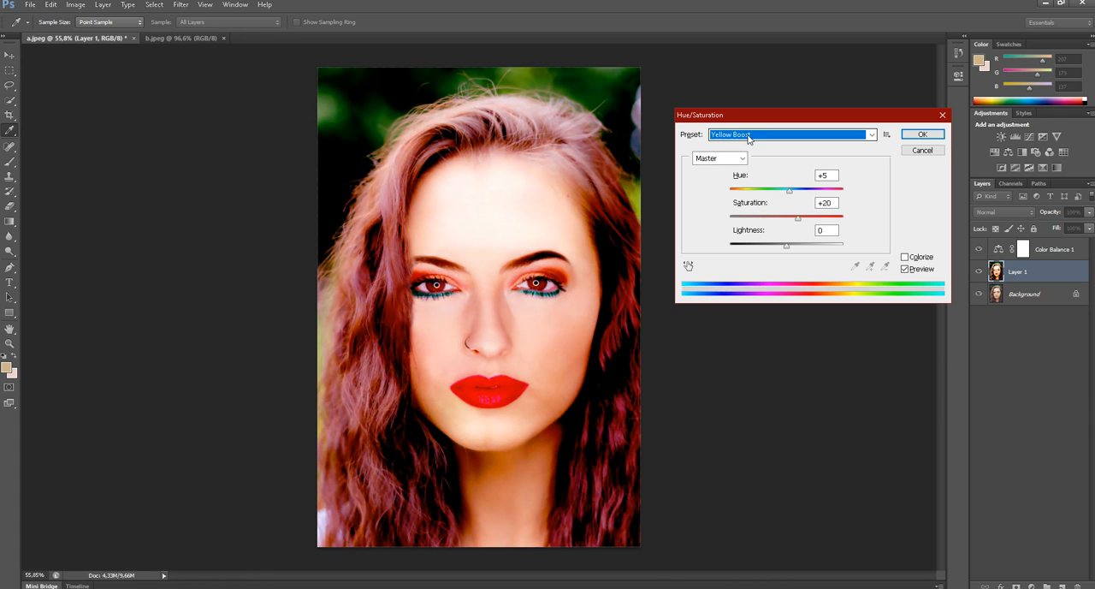
pyautogui.click(747, 139)
pyautogui.click(758, 221)
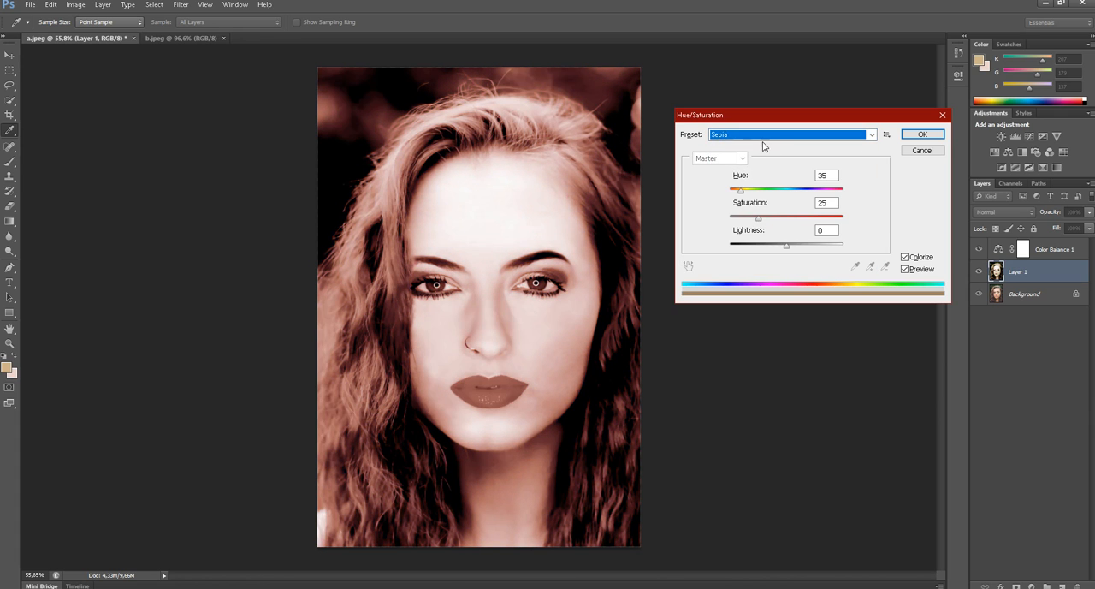
# - Apply the Red Boost preset of Hue/Saturation to Layer 1
pyautogui.click(764, 143)
pyautogui.click(758, 213)
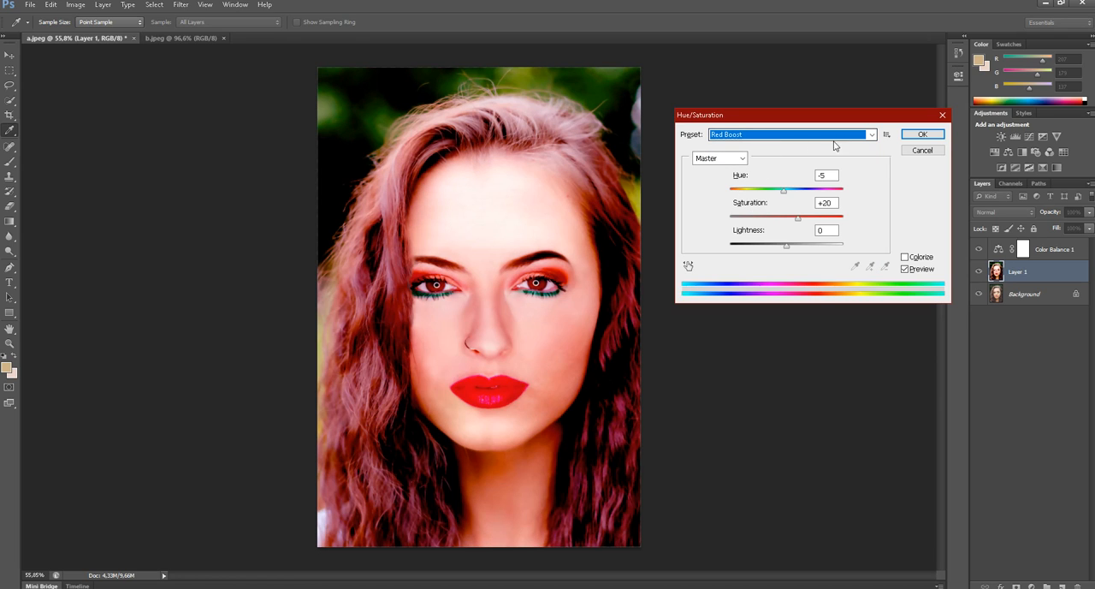
pyautogui.click(922, 136)
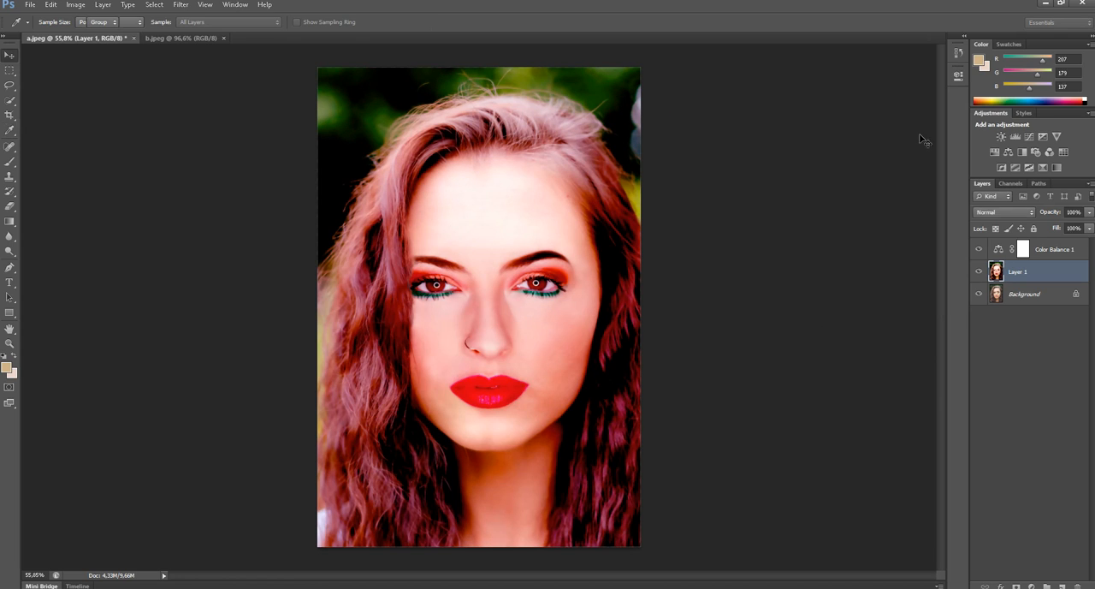
# - Switch to the Move tool and toggle Layer 1's visibility repeatedly to compare the retouched face with the original portrait
pyautogui.press('v')
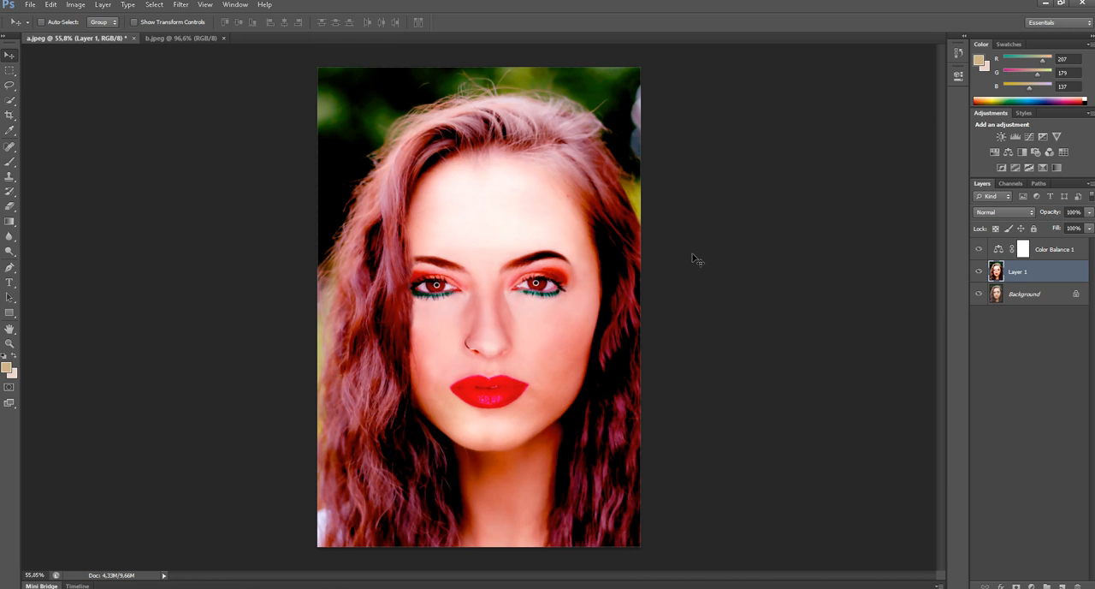
pyautogui.scroll(2, 540, 286)
pyautogui.moveTo(552, 308); pyautogui.dragTo(578, 182)
pyautogui.scroll(-2, 579, 181)
pyautogui.click(978, 273)
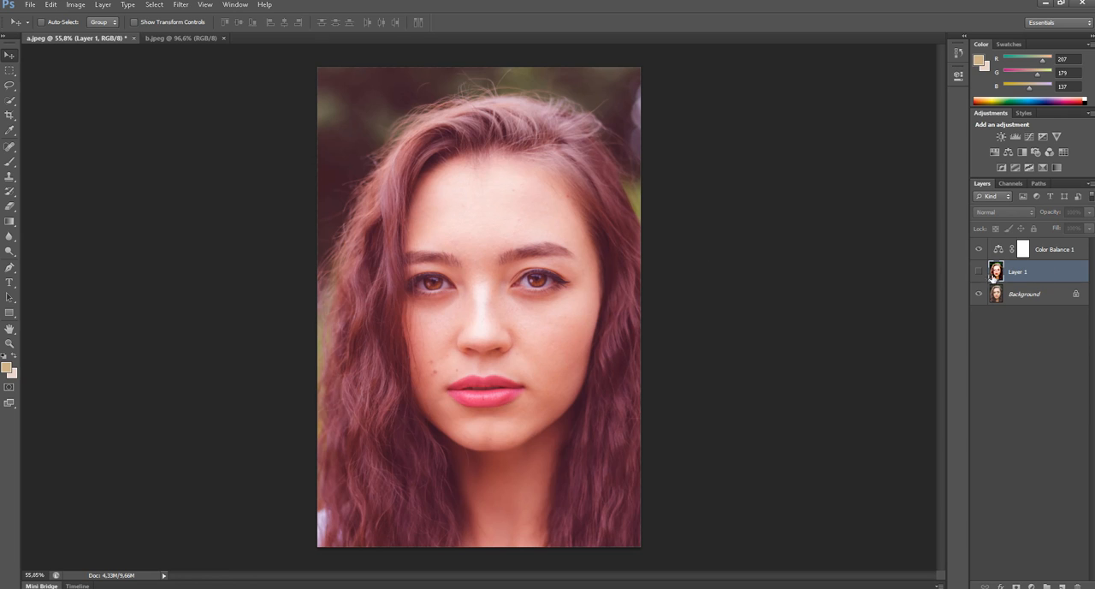
pyautogui.click(978, 272)
pyautogui.click(978, 272)
pyautogui.click(978, 272)
pyautogui.click(978, 273)
pyautogui.click(978, 272)
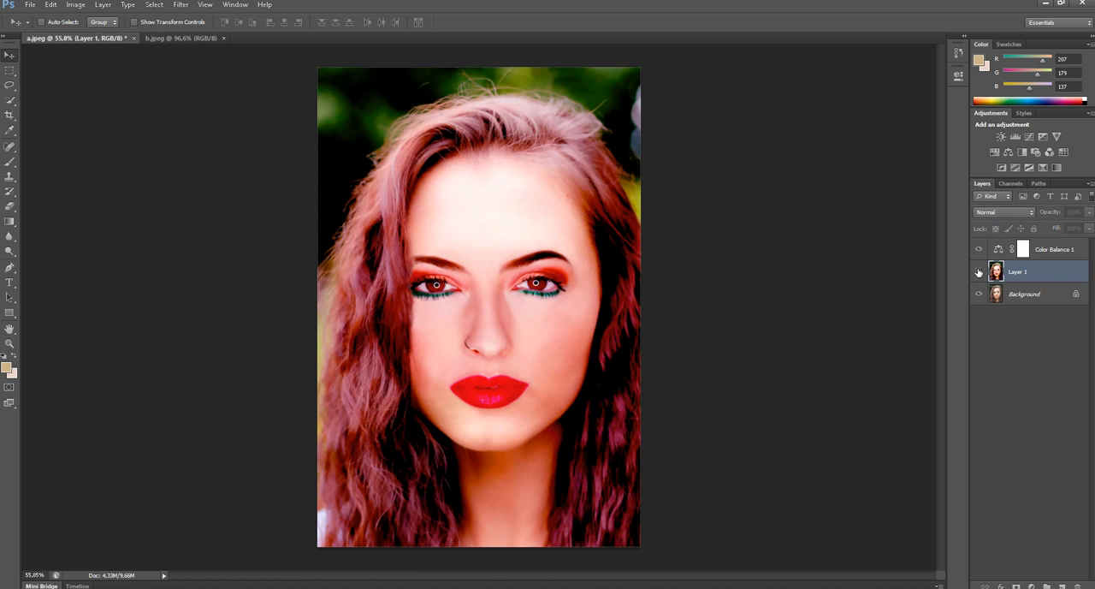
pyautogui.click(978, 272)
pyautogui.click(978, 272)
pyautogui.click(978, 272)
pyautogui.click(978, 272)
pyautogui.click(978, 272)
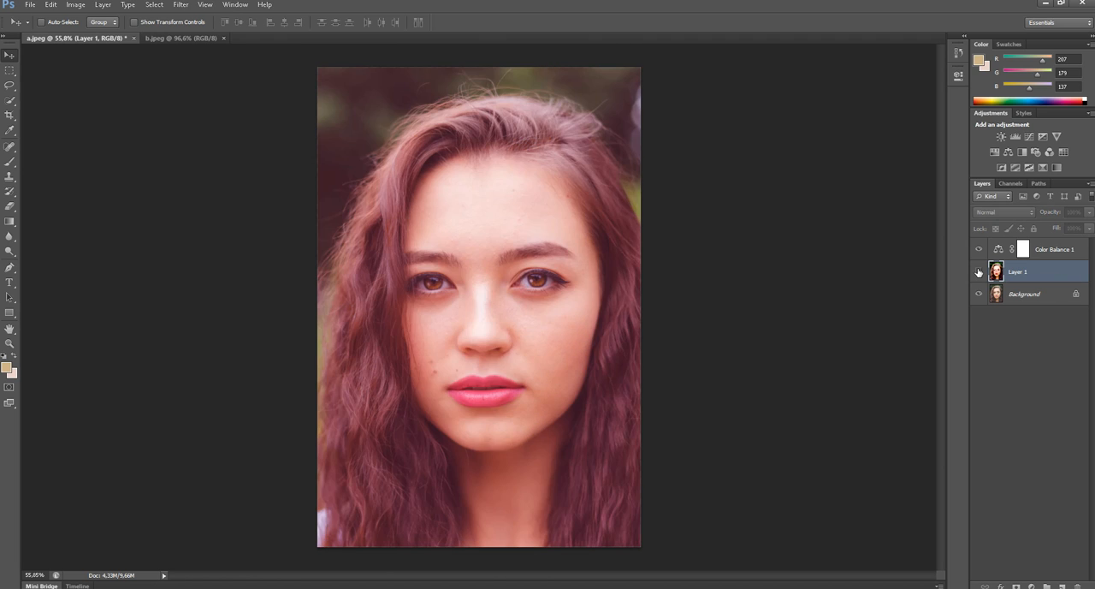
pyautogui.click(977, 272)
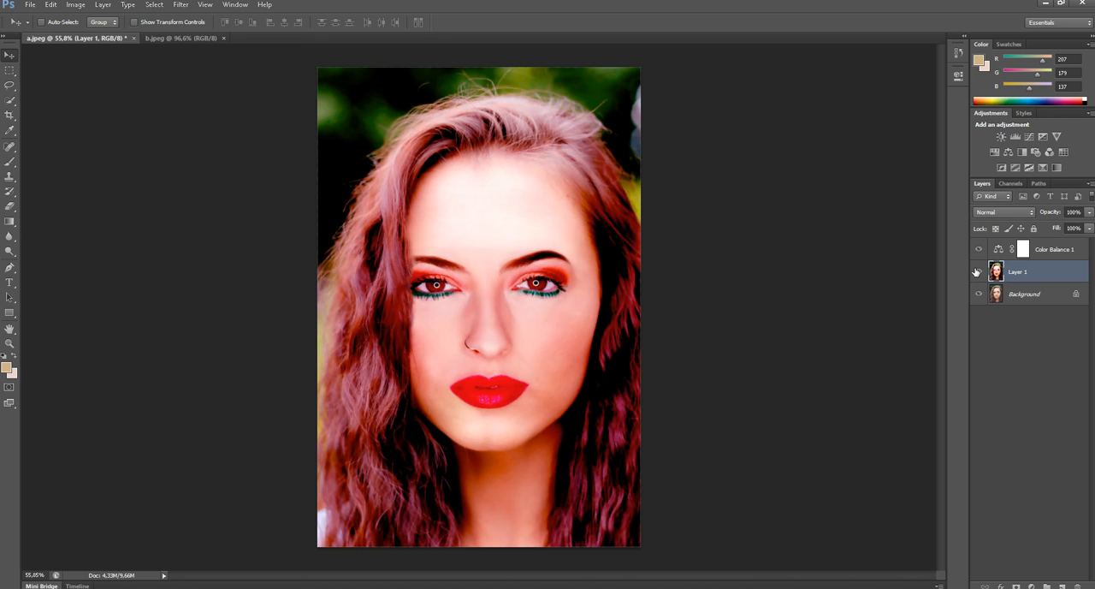
pyautogui.click(978, 272)
pyautogui.click(978, 272)
# - Examine the finished portrait's eyes, nose and lips up close, then as a whole
pyautogui.scroll(3, 499, 299)
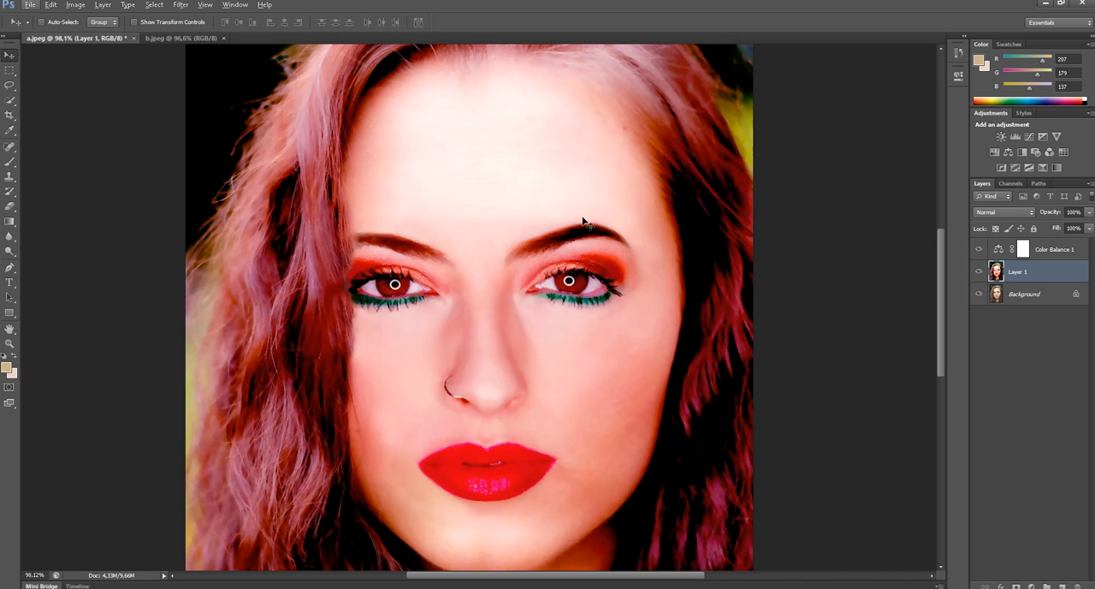
pyautogui.scroll(-2, 585, 224)
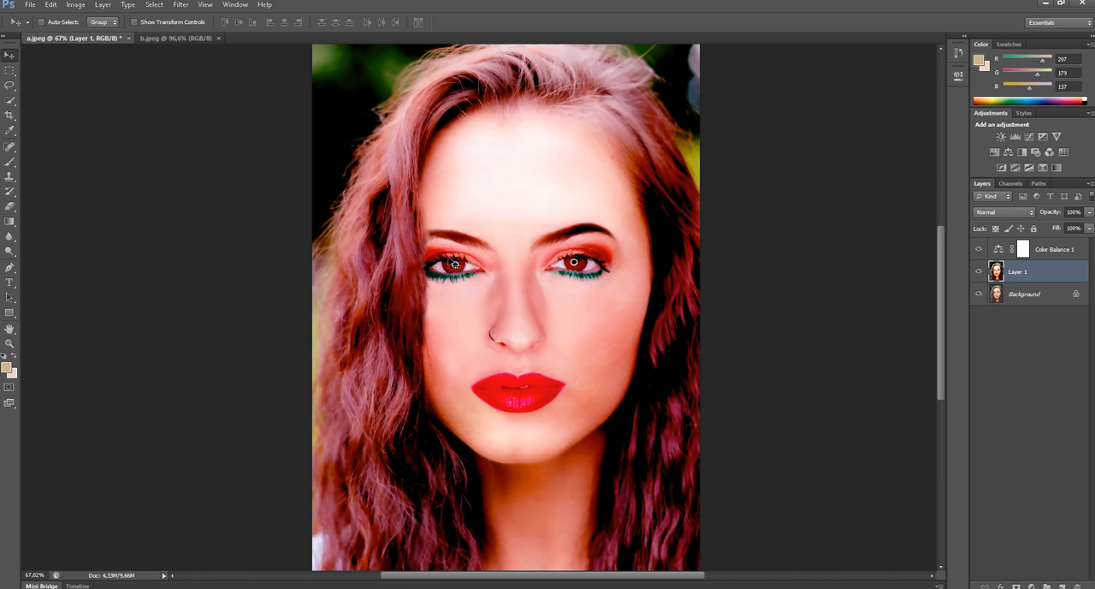
pyautogui.scroll(4, 537, 298)
pyautogui.scroll(-4, 690, 310)
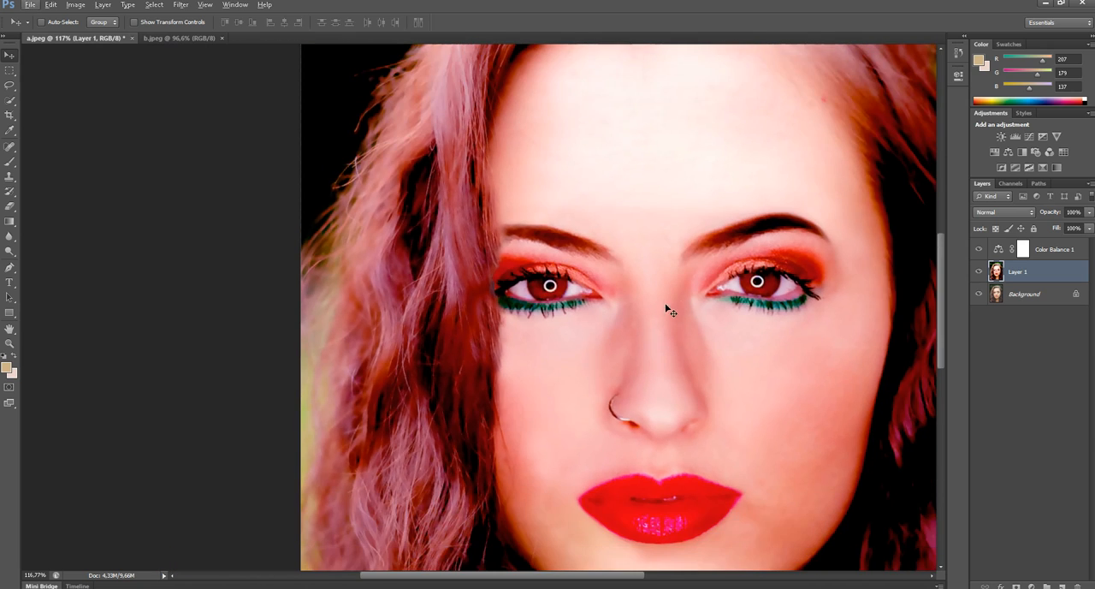
pyautogui.scroll(-3, 724, 328)
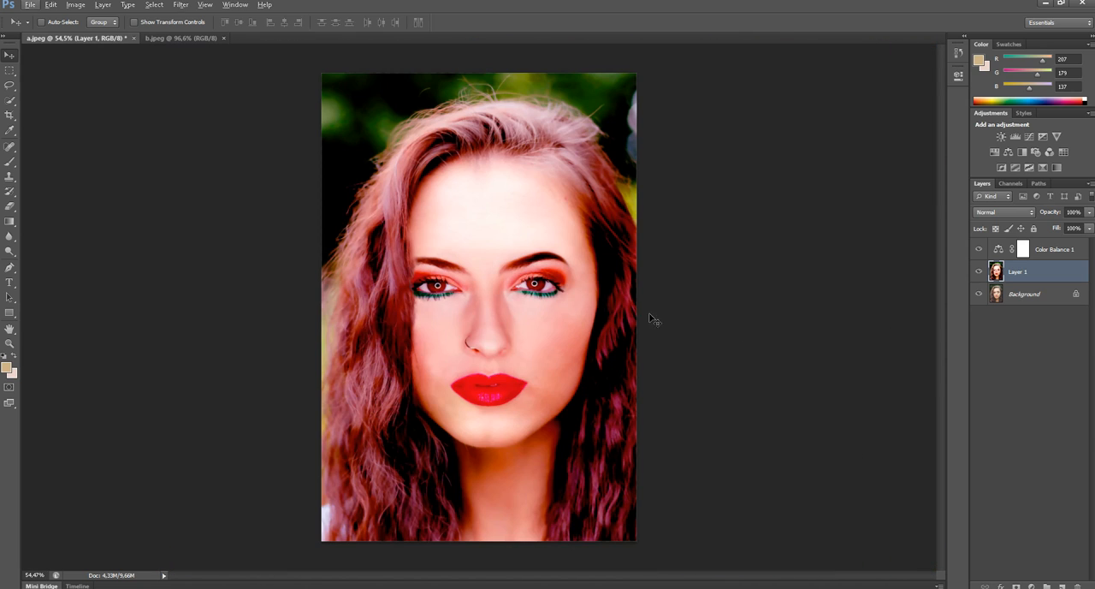